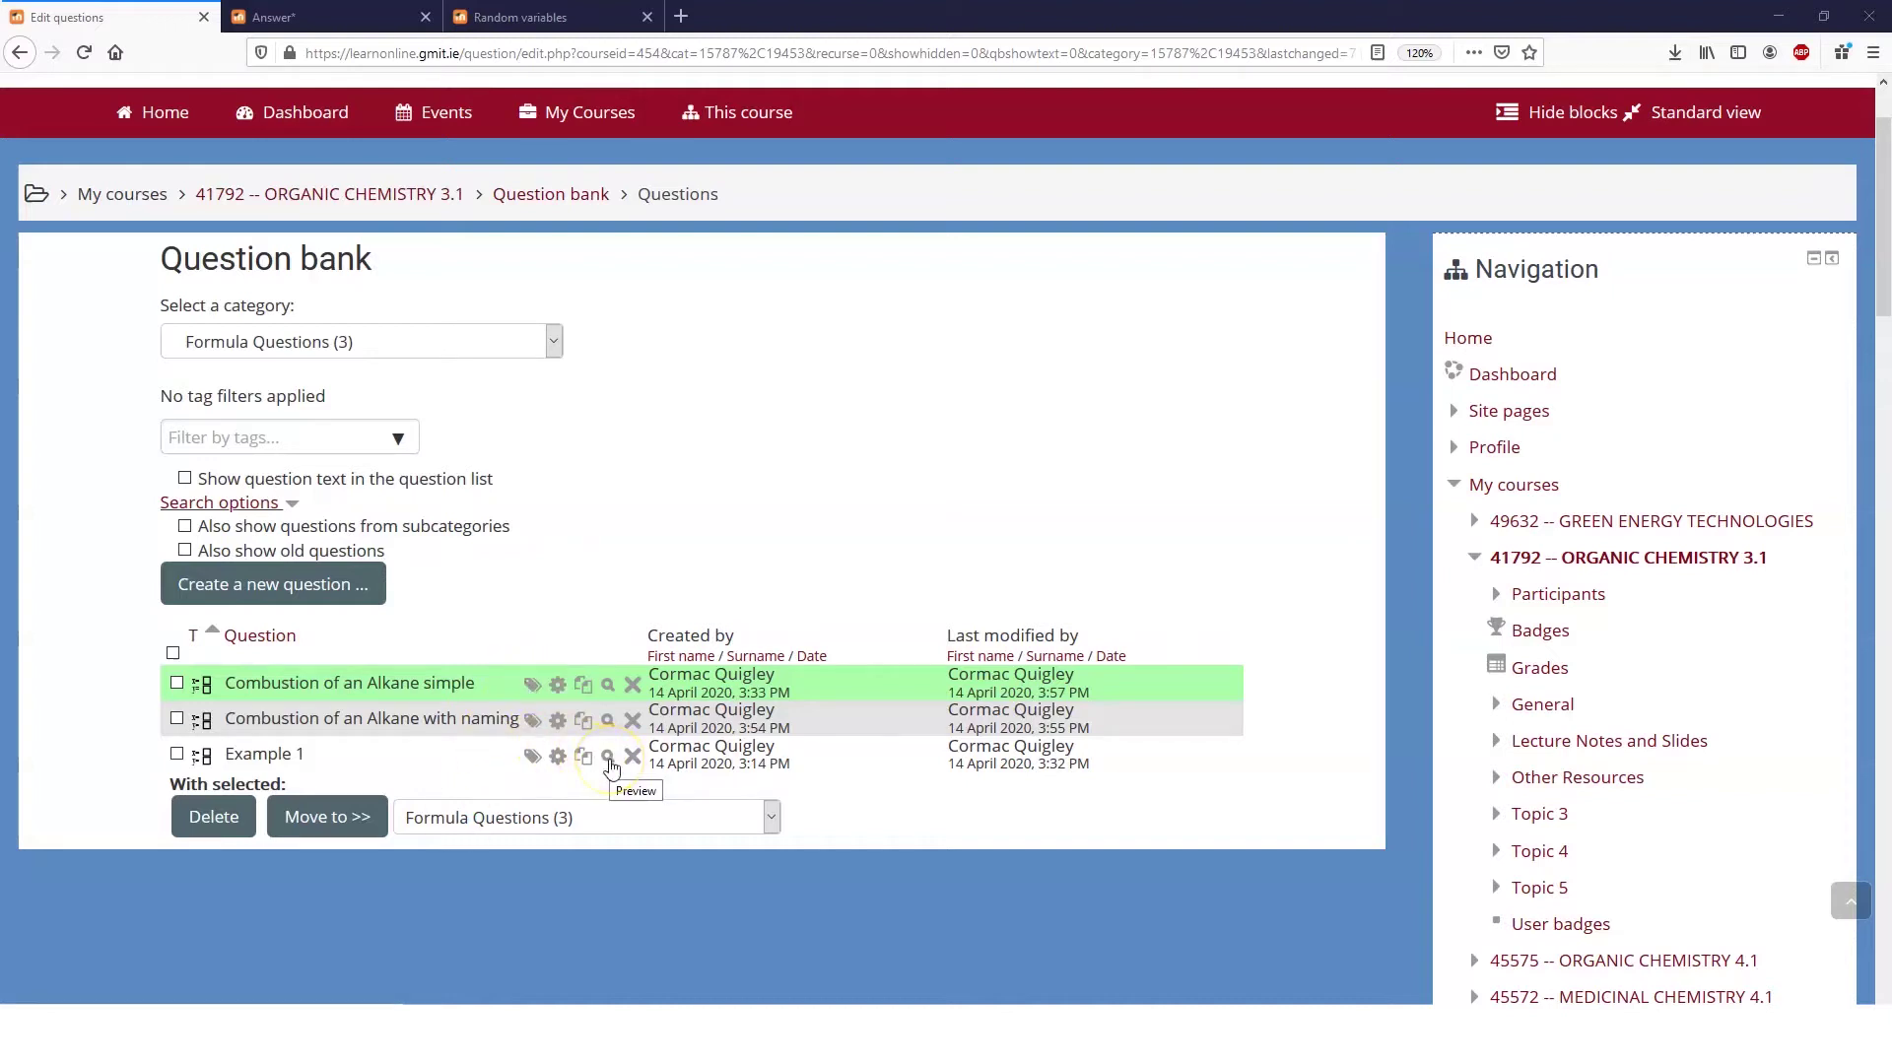
# Preview the Combustion of an Alkane simple question, check its butane wording, then close the preview
pyautogui.click(611, 685)
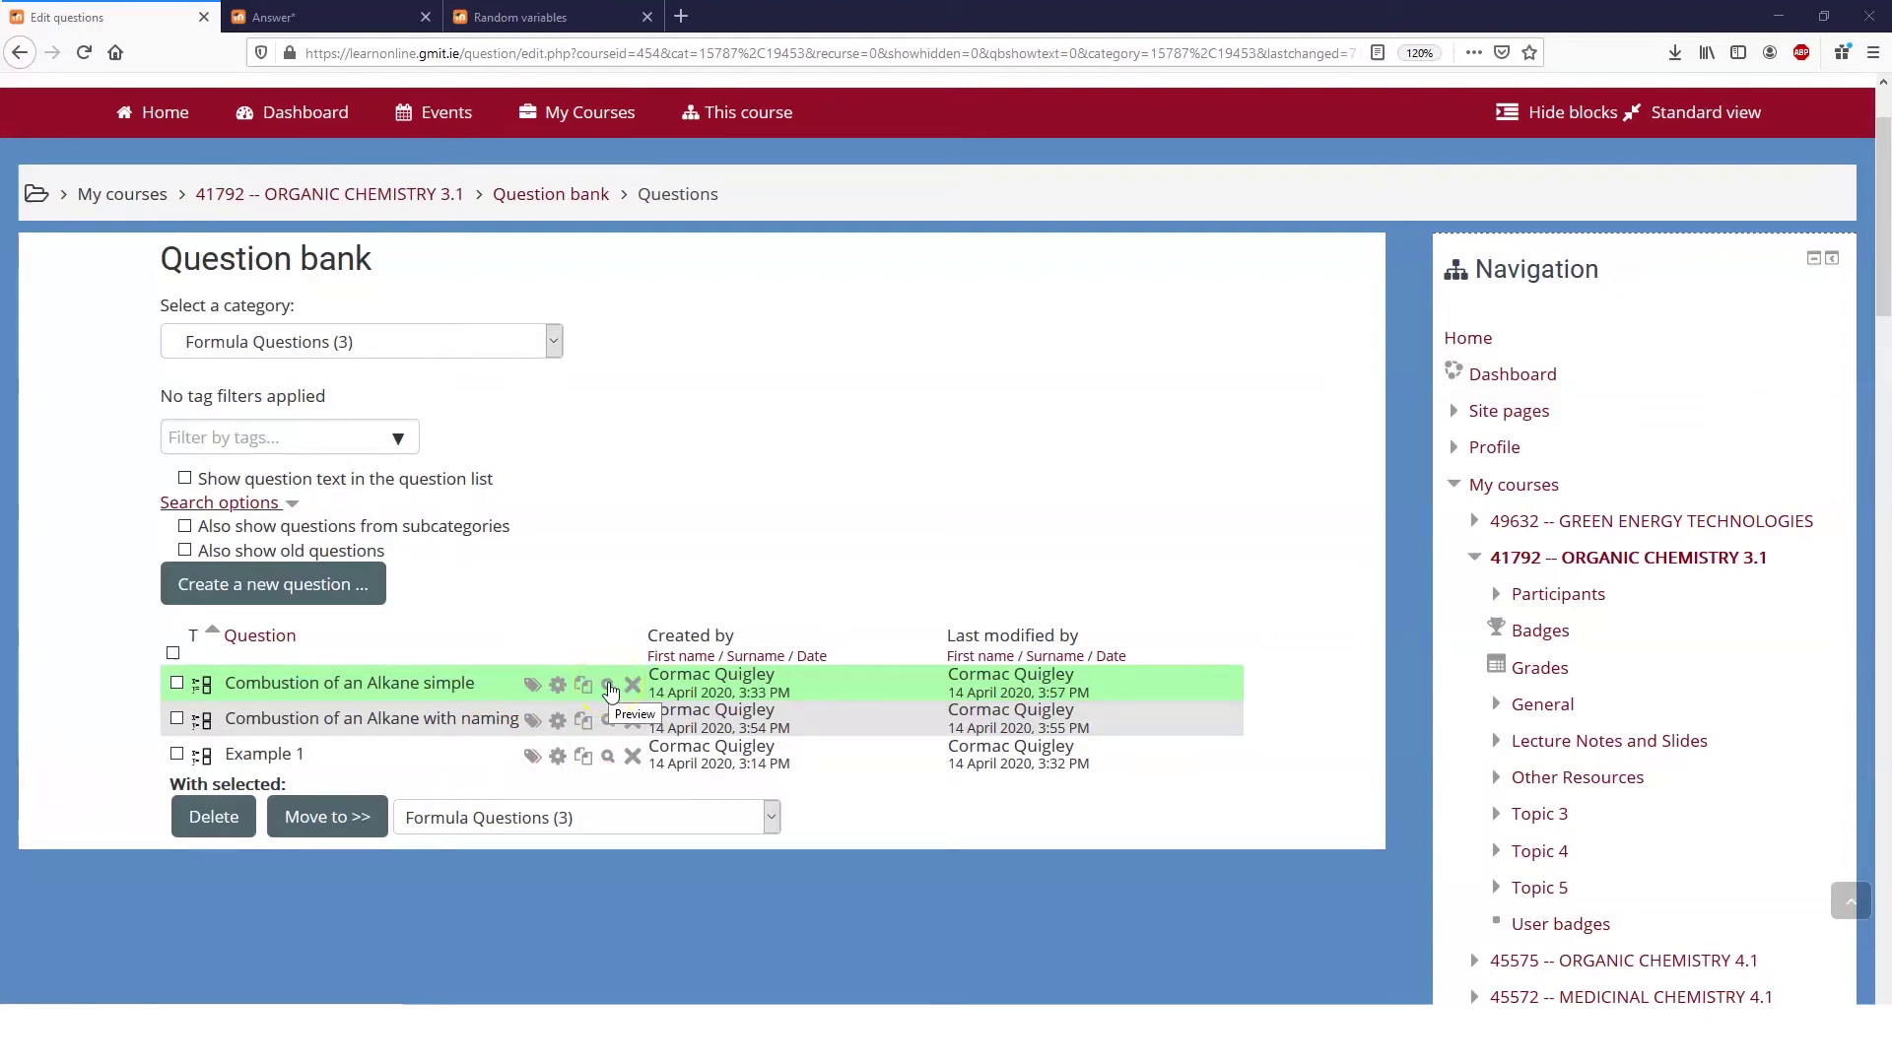
pyautogui.click(609, 684)
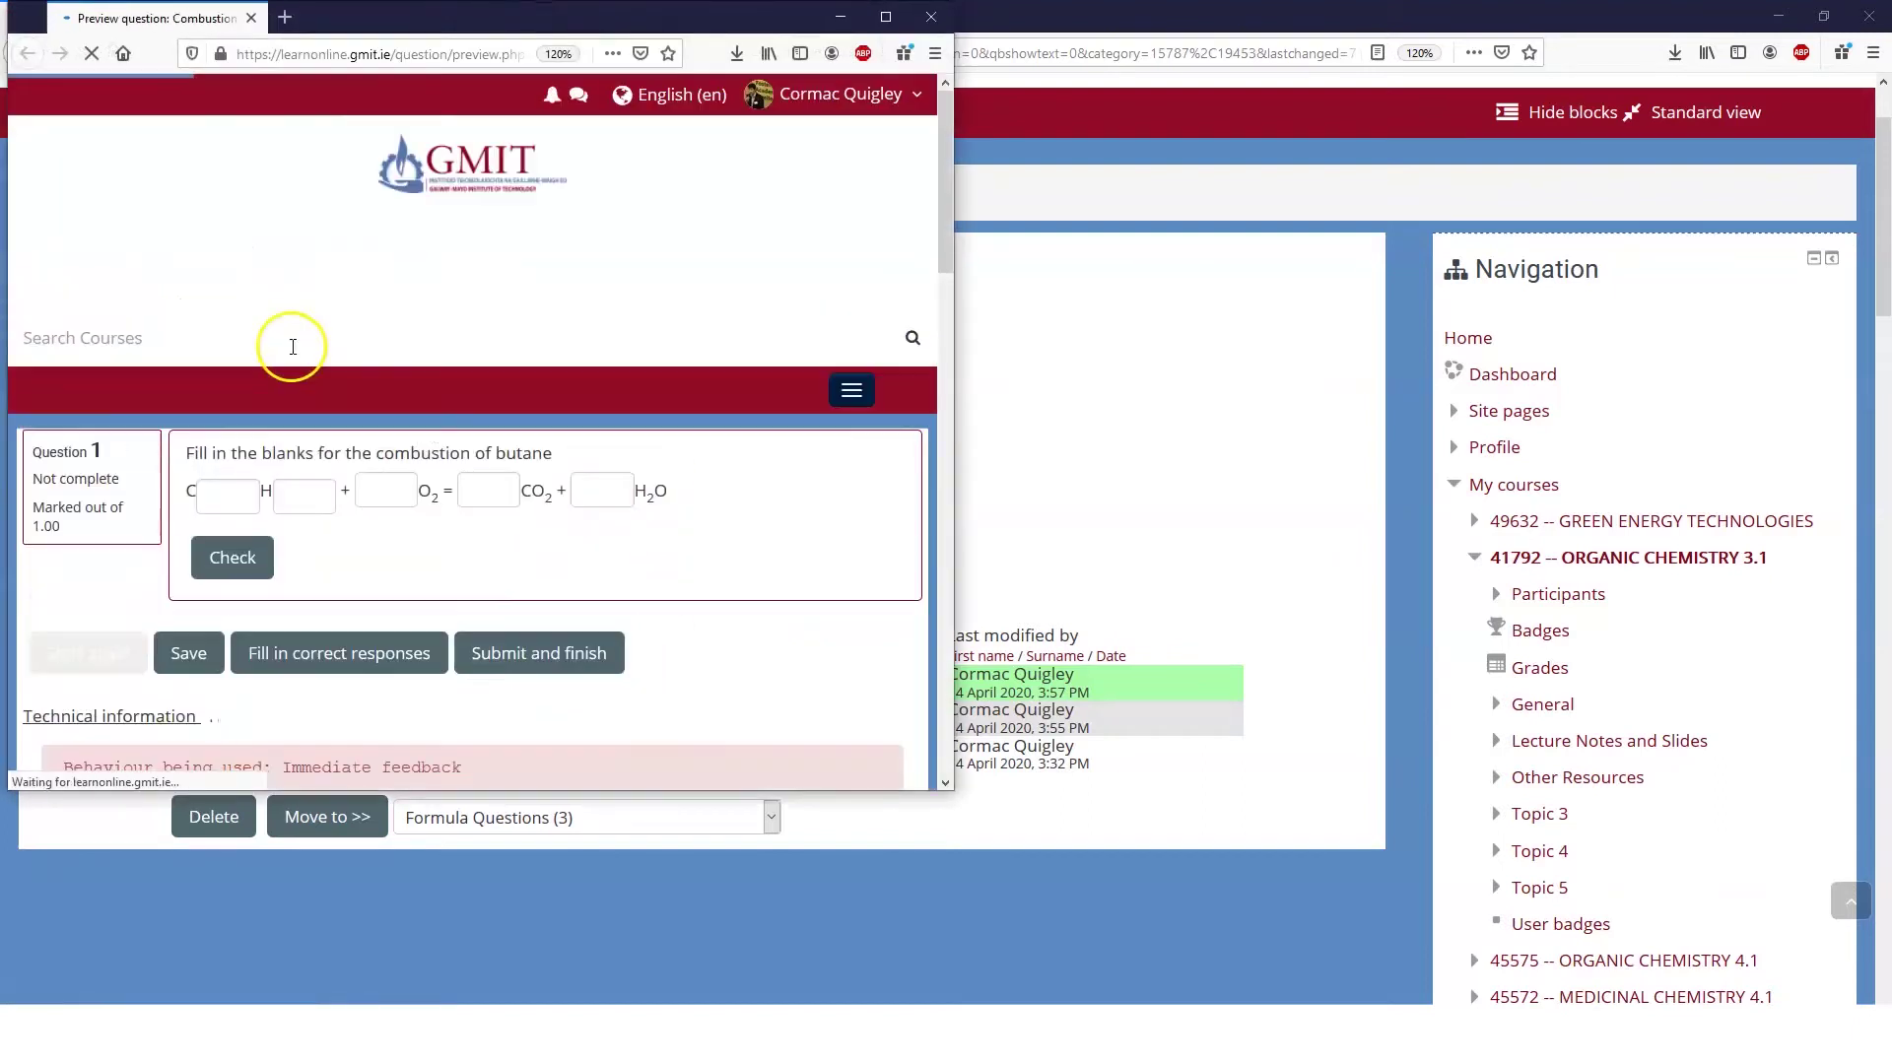
pyautogui.moveTo(185, 453); pyautogui.dragTo(538, 455)
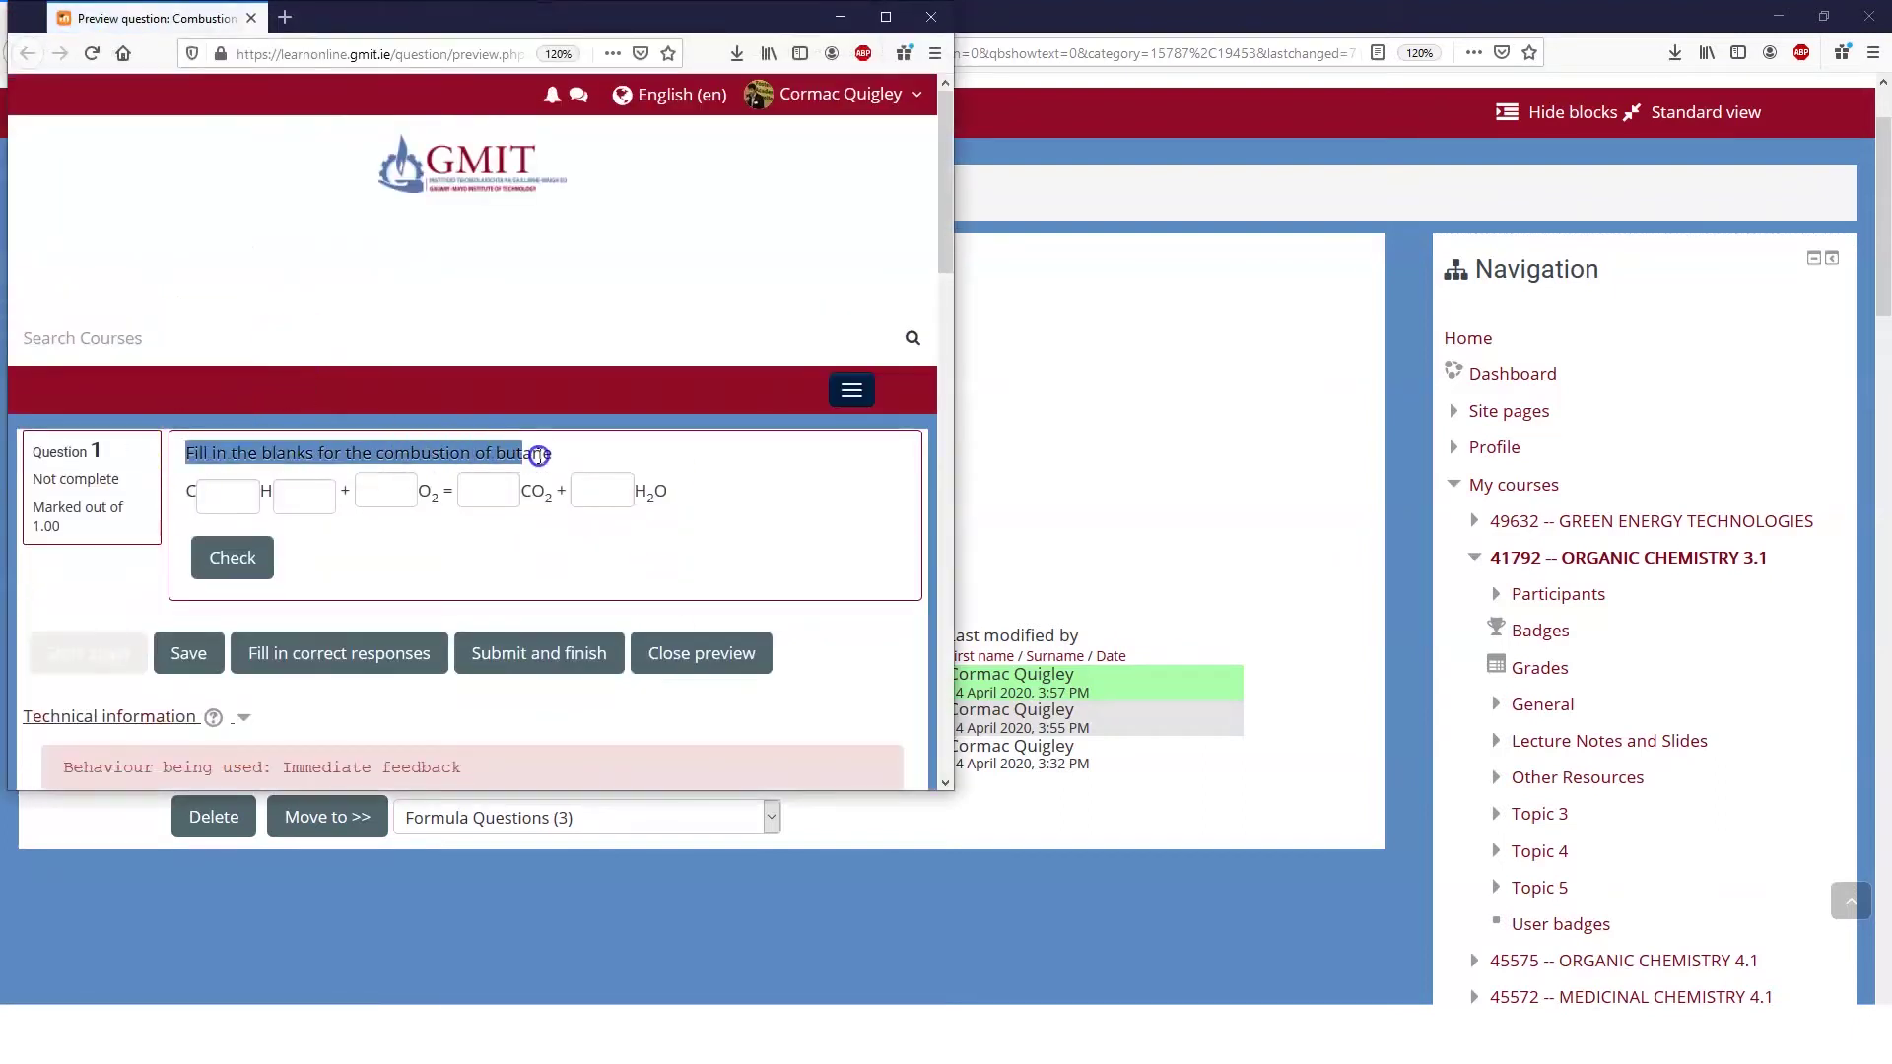
pyautogui.click(548, 454)
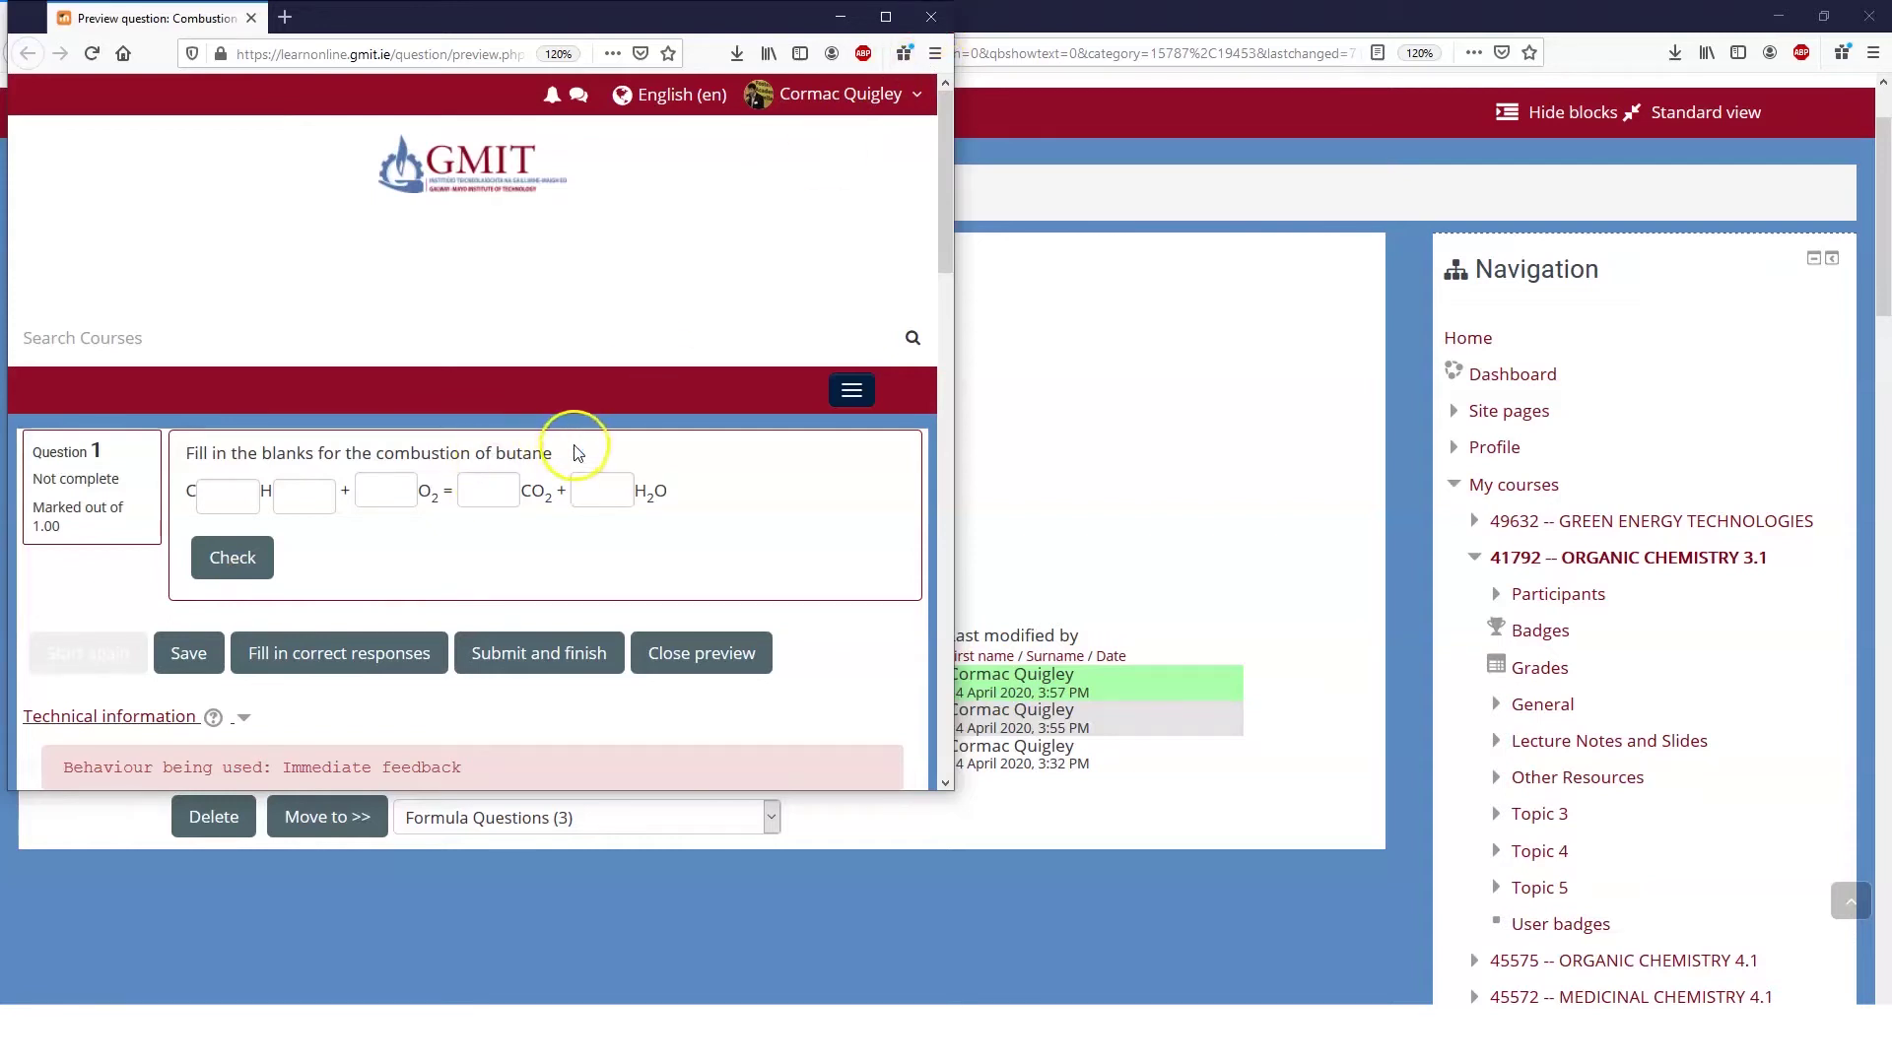
pyautogui.moveTo(554, 453); pyautogui.dragTo(508, 453)
pyautogui.click(505, 453)
pyautogui.click(932, 19)
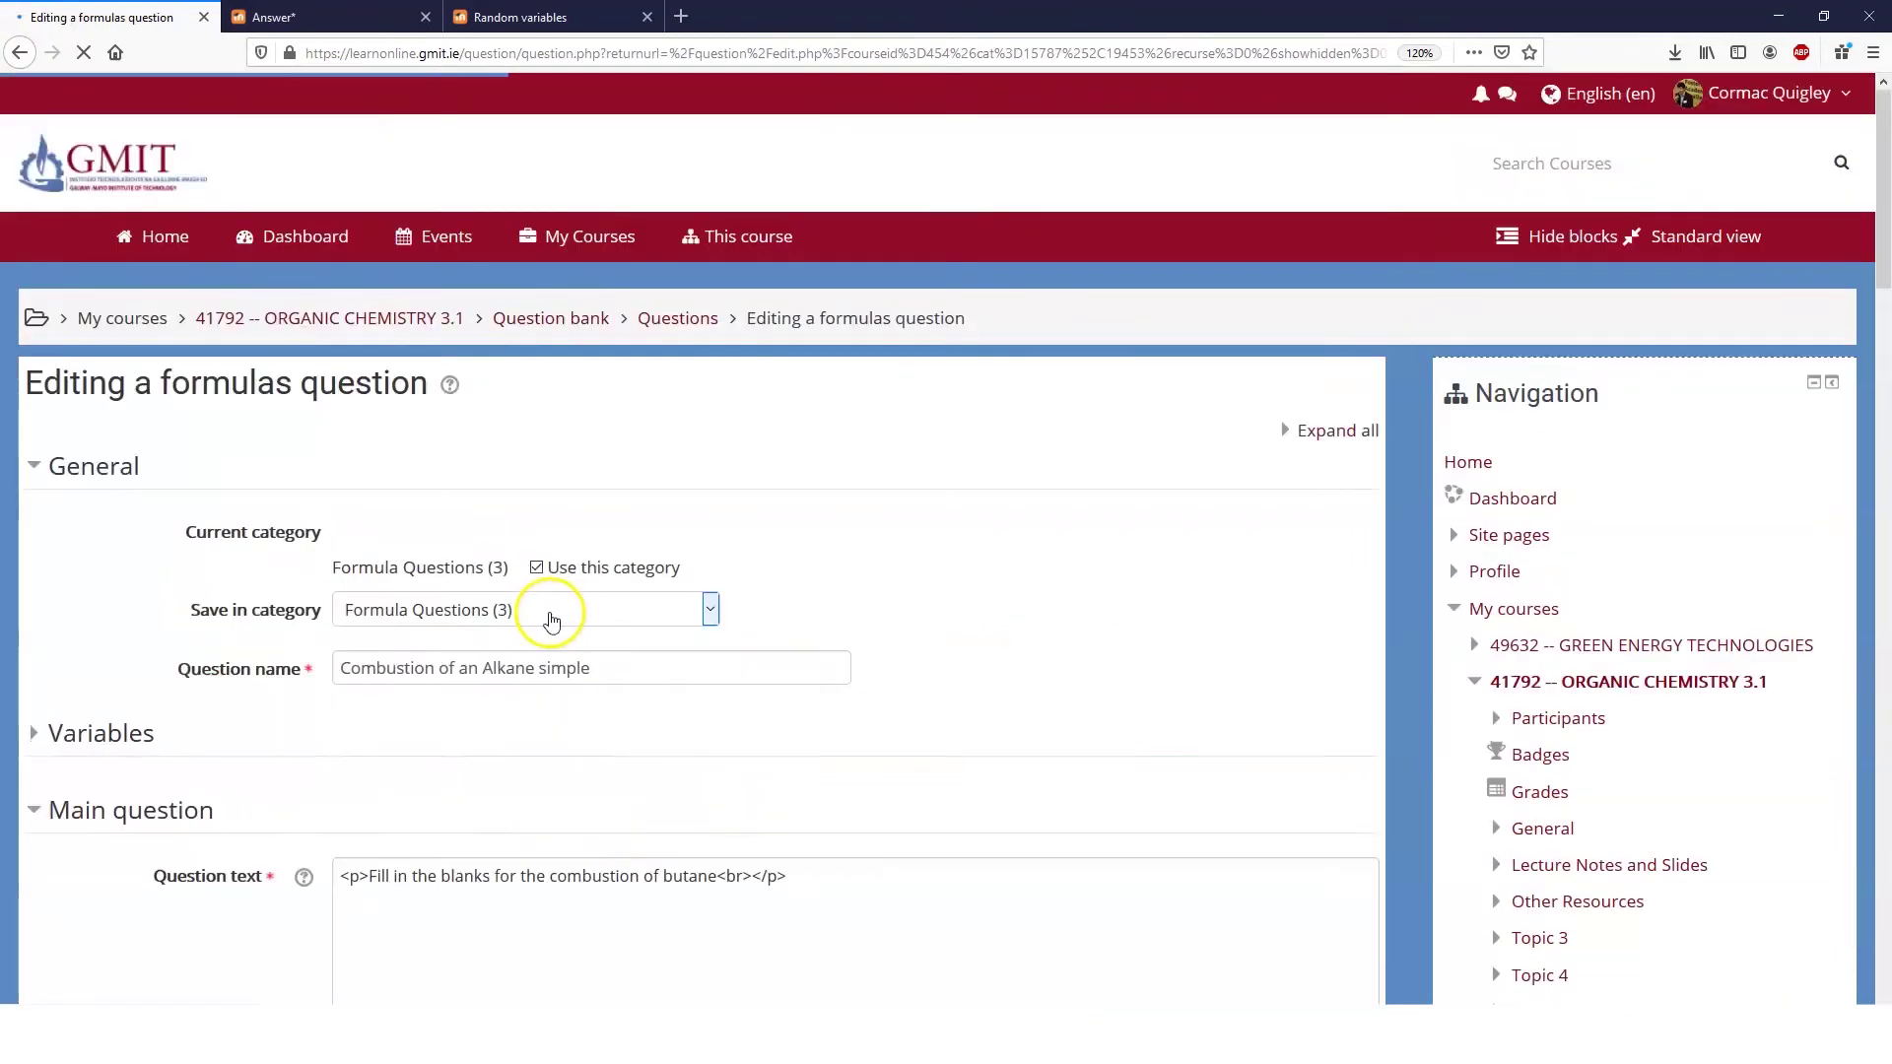
# Collapse Main question and expand Part 1 to inspect its relative error grading criterion
pyautogui.scroll(-6, 551, 619)
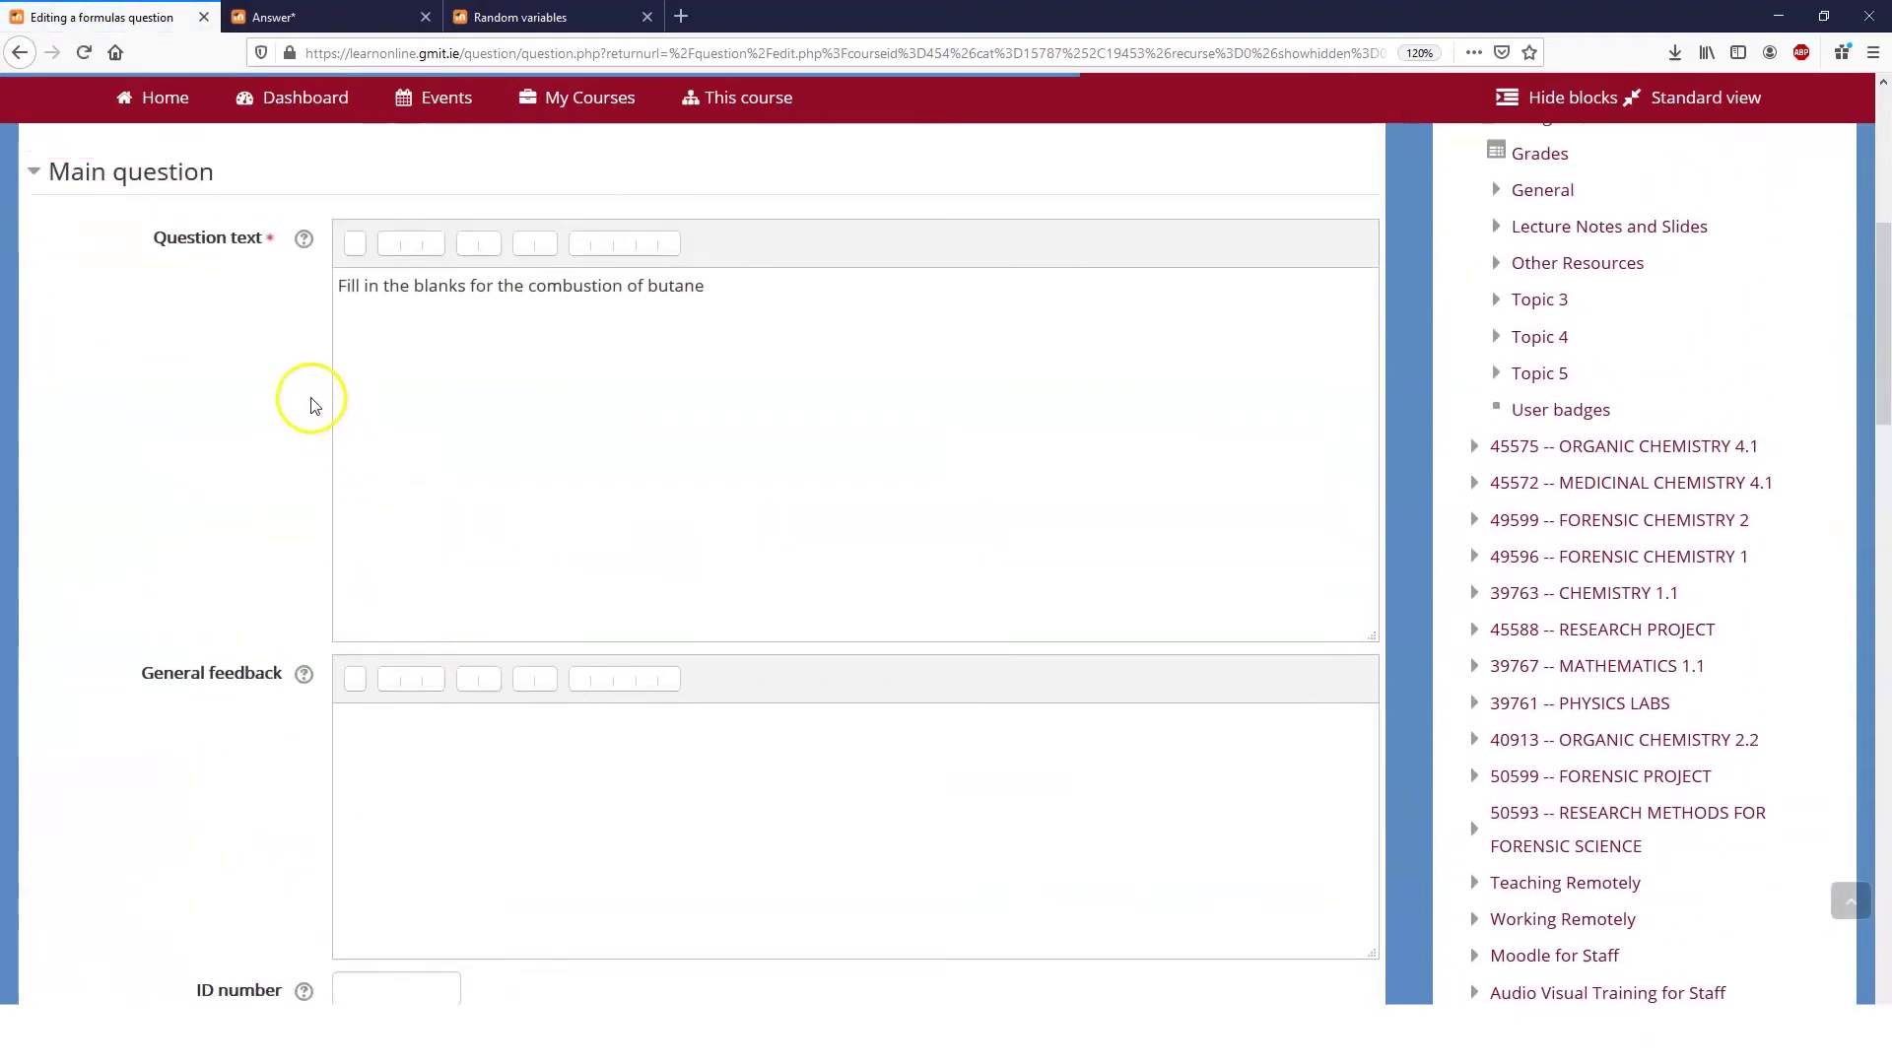
pyautogui.scroll(2, 312, 404)
pyautogui.scroll(-3, 245, 388)
pyautogui.scroll(2, 240, 423)
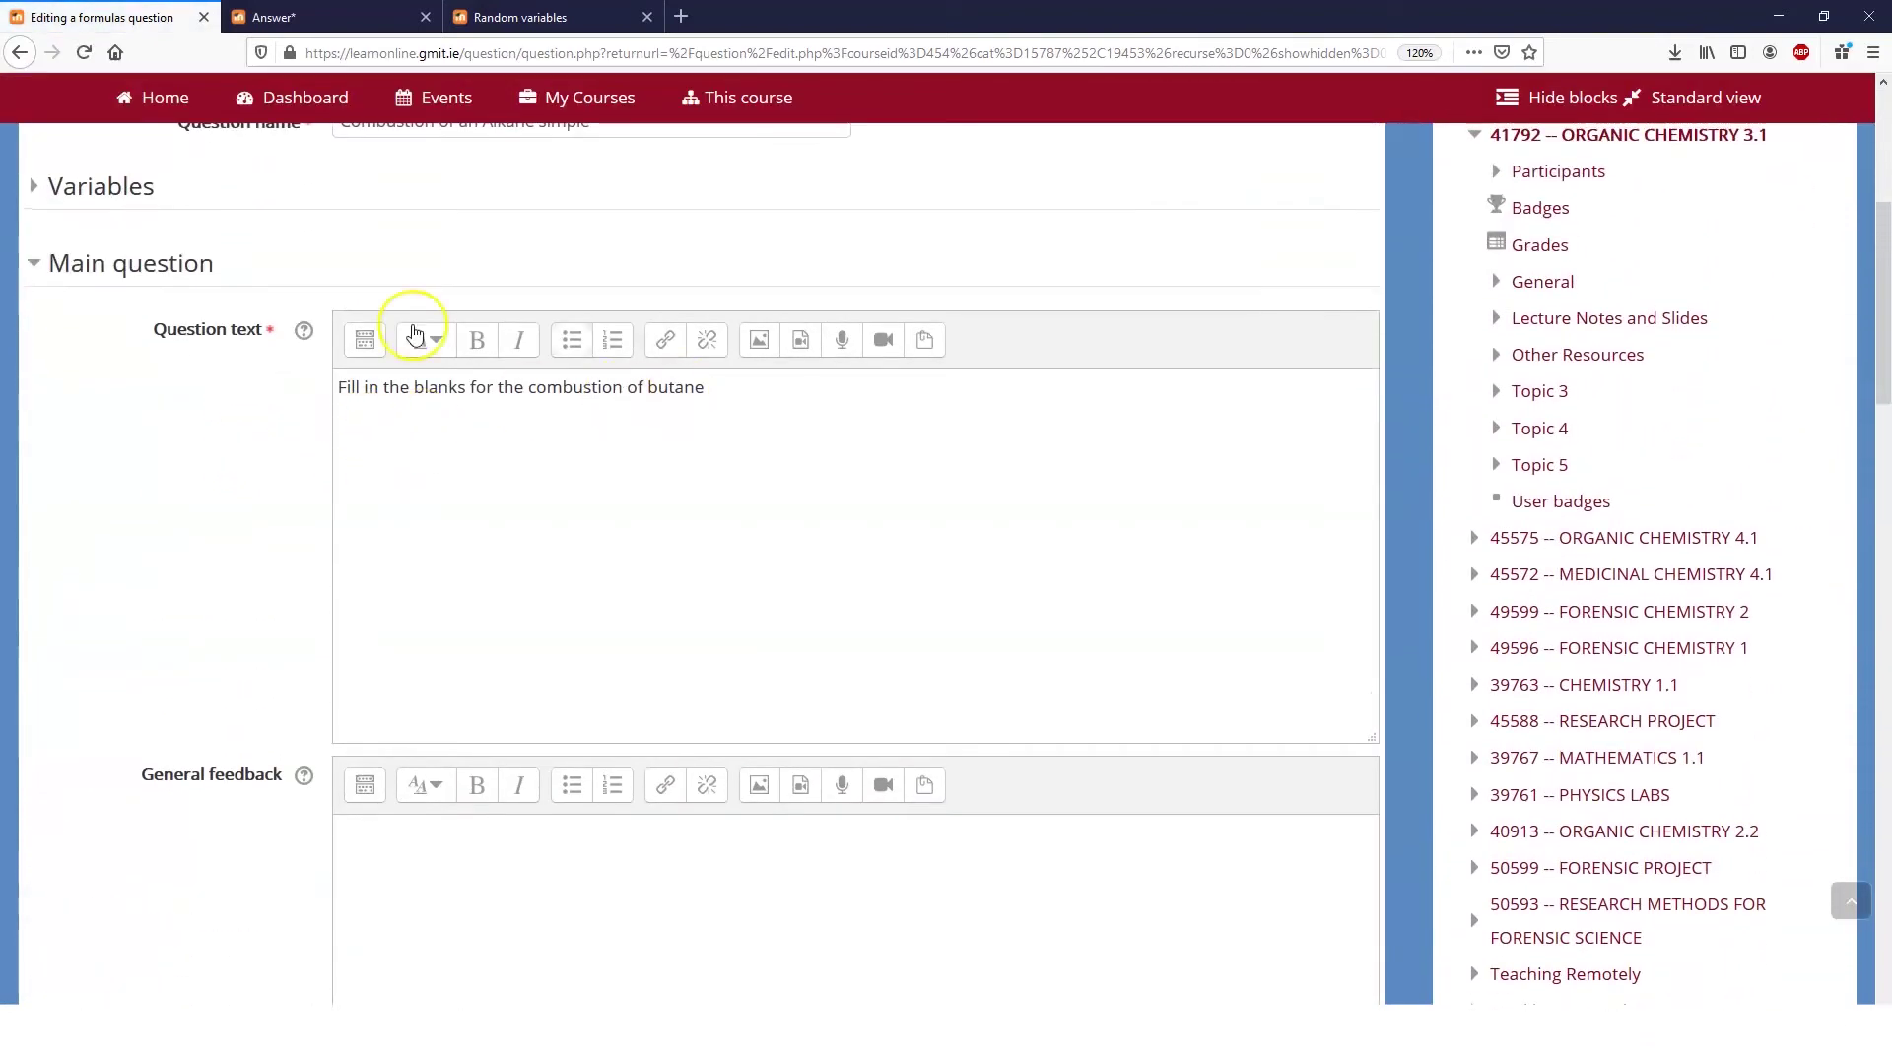
pyautogui.click(33, 264)
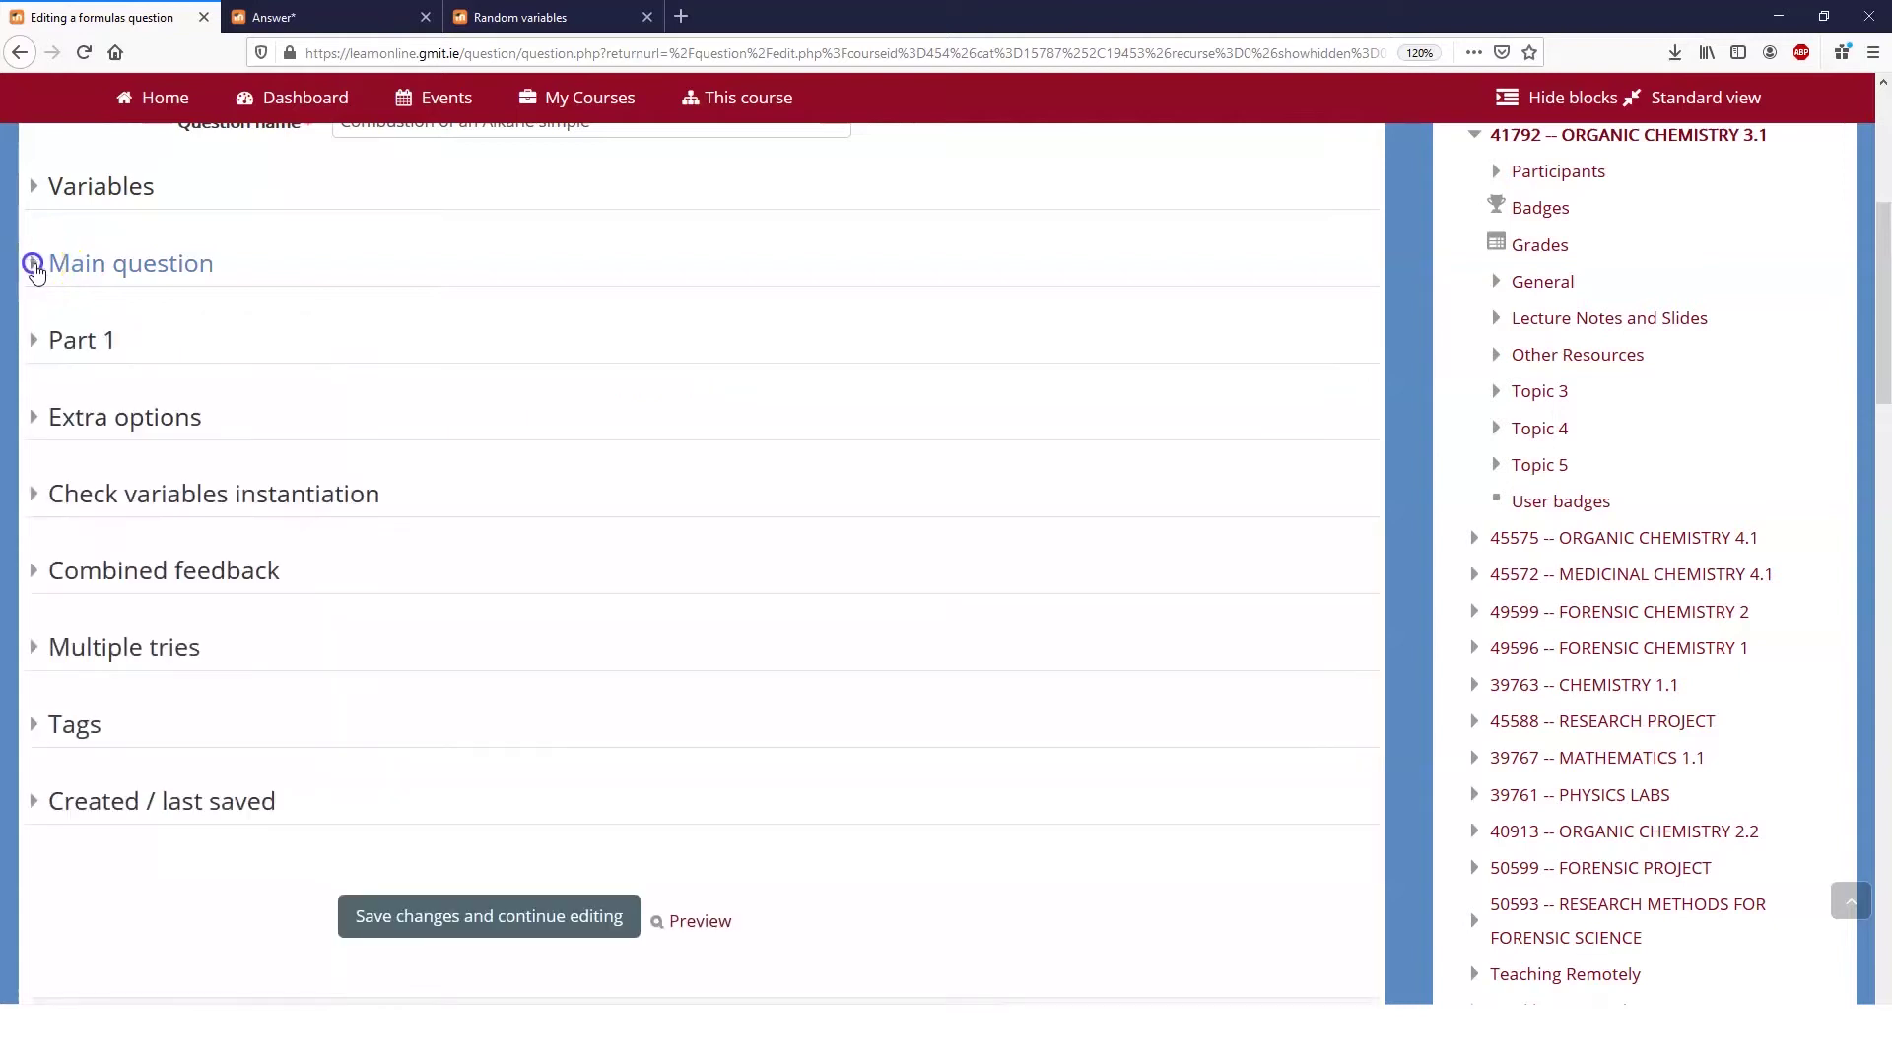
pyautogui.click(33, 340)
pyautogui.click(471, 608)
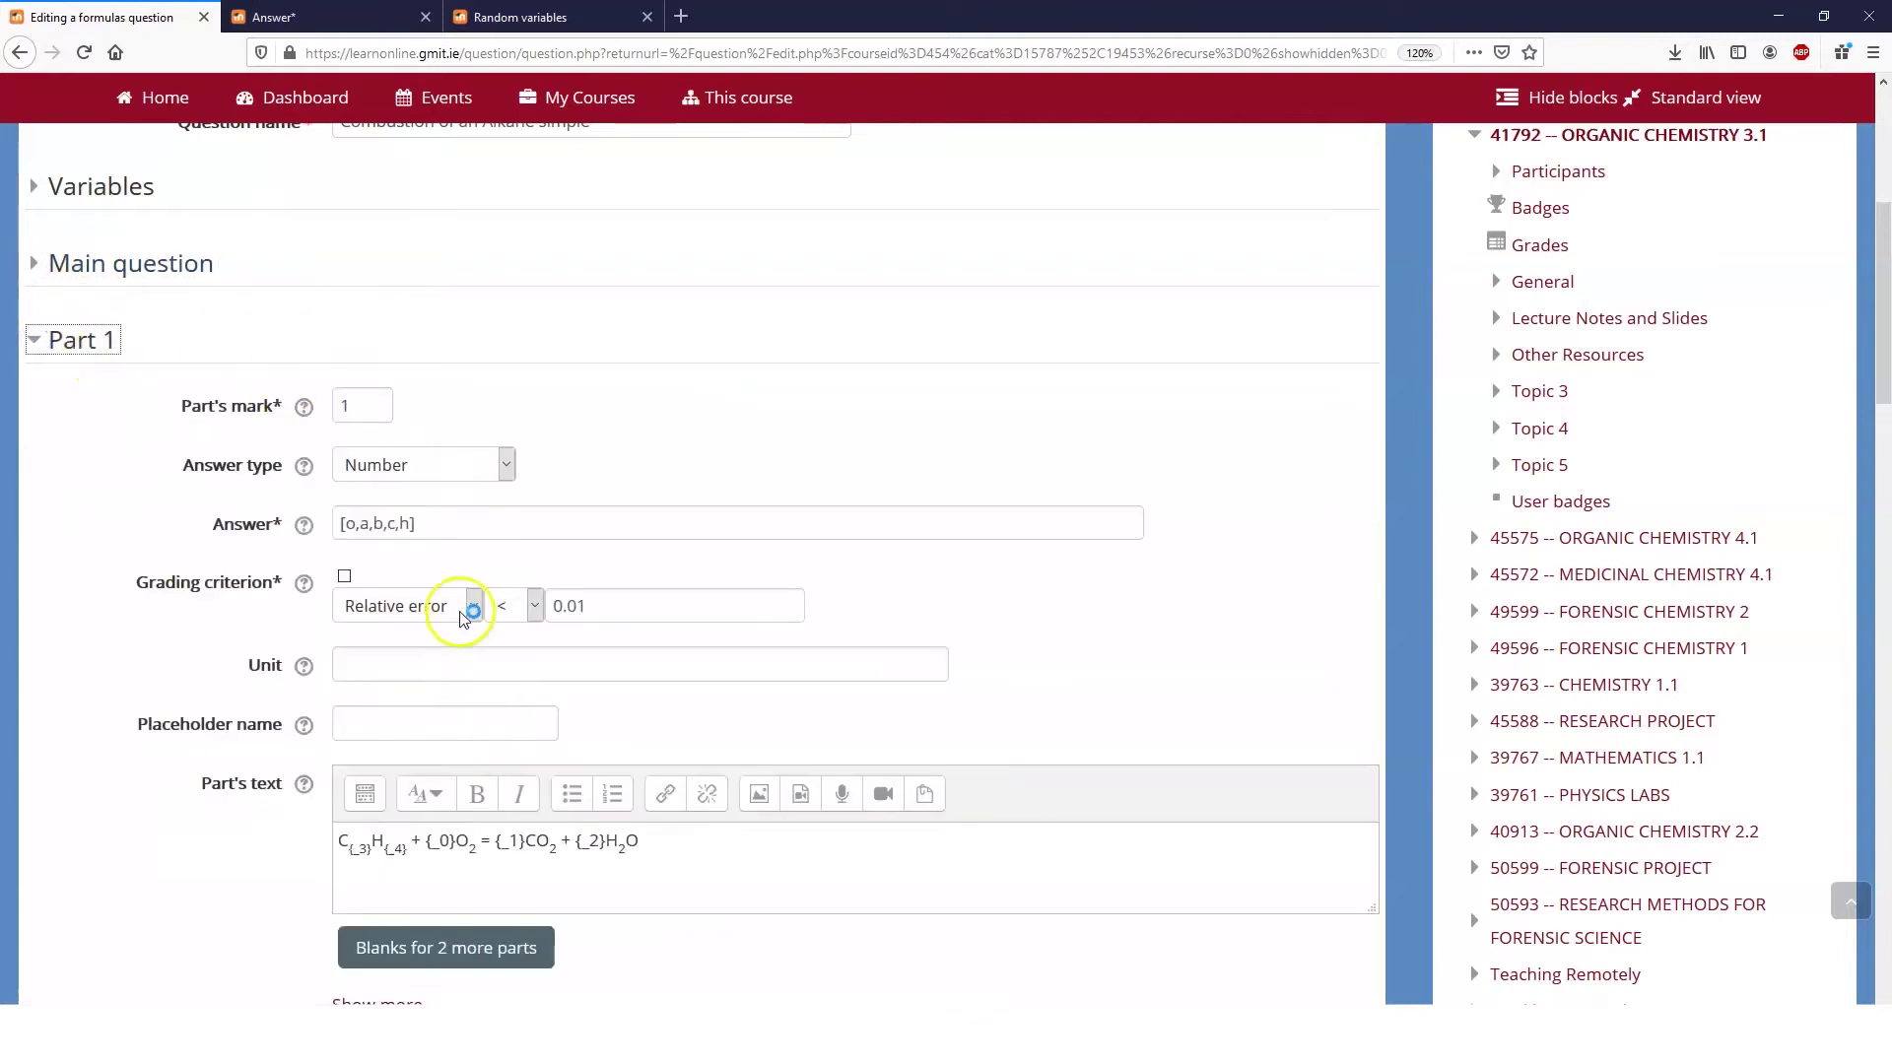
# Inspect Part 1's {_0} and {_1} equation blanks and its Answer list
pyautogui.scroll(-3, 463, 616)
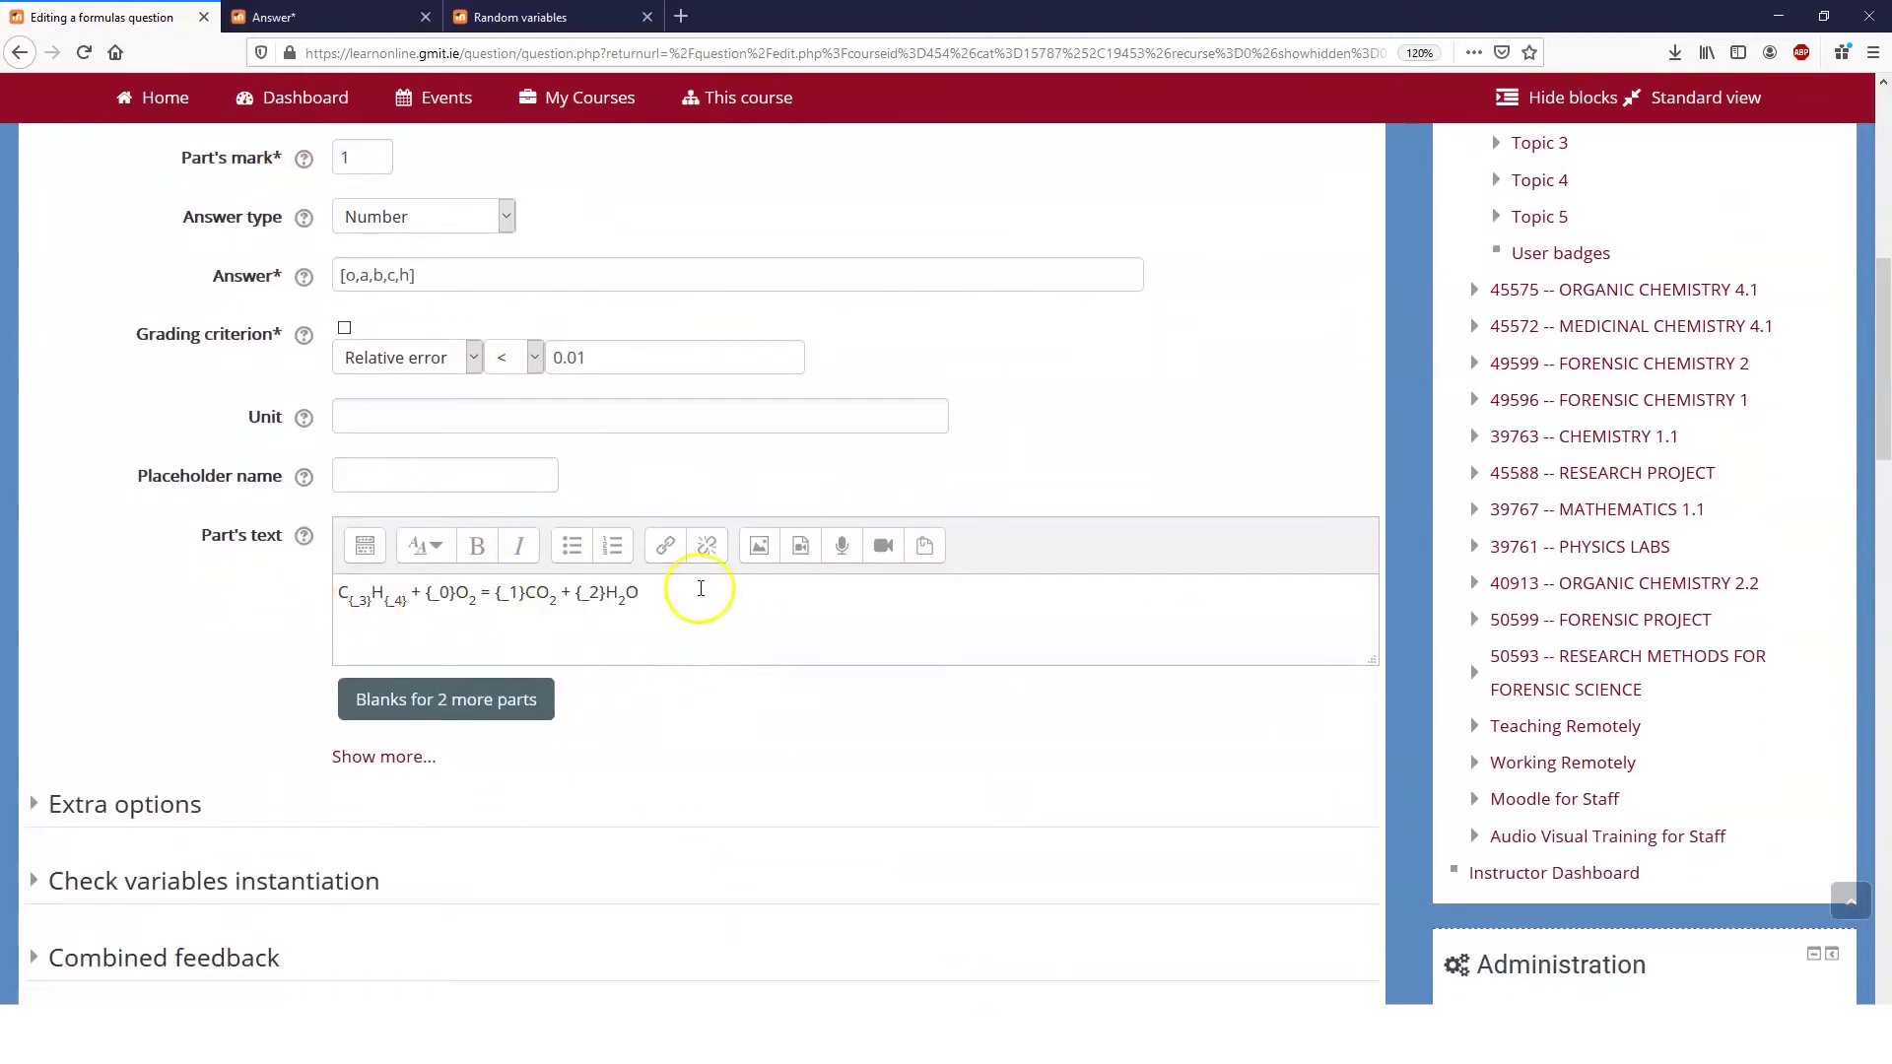
pyautogui.scroll(10, 329, 574)
pyautogui.scroll(-6, 304, 664)
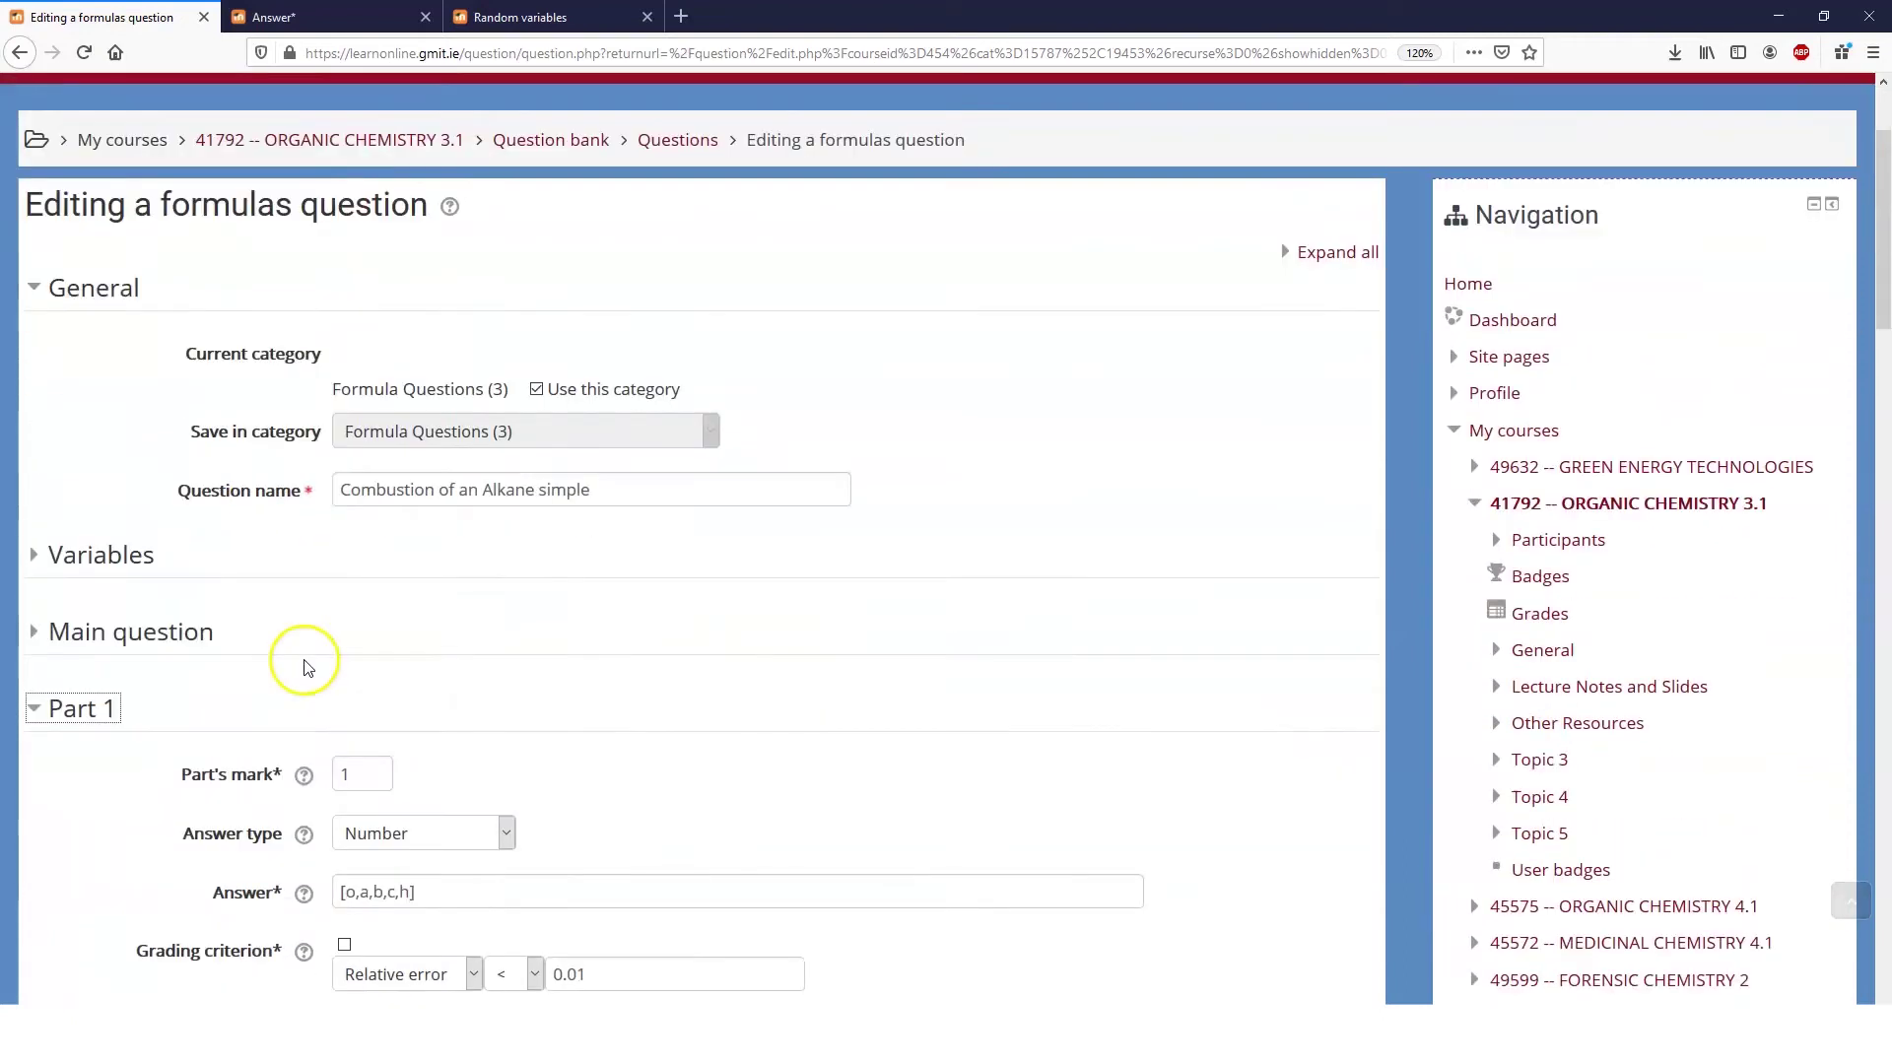
pyautogui.scroll(-2, 324, 663)
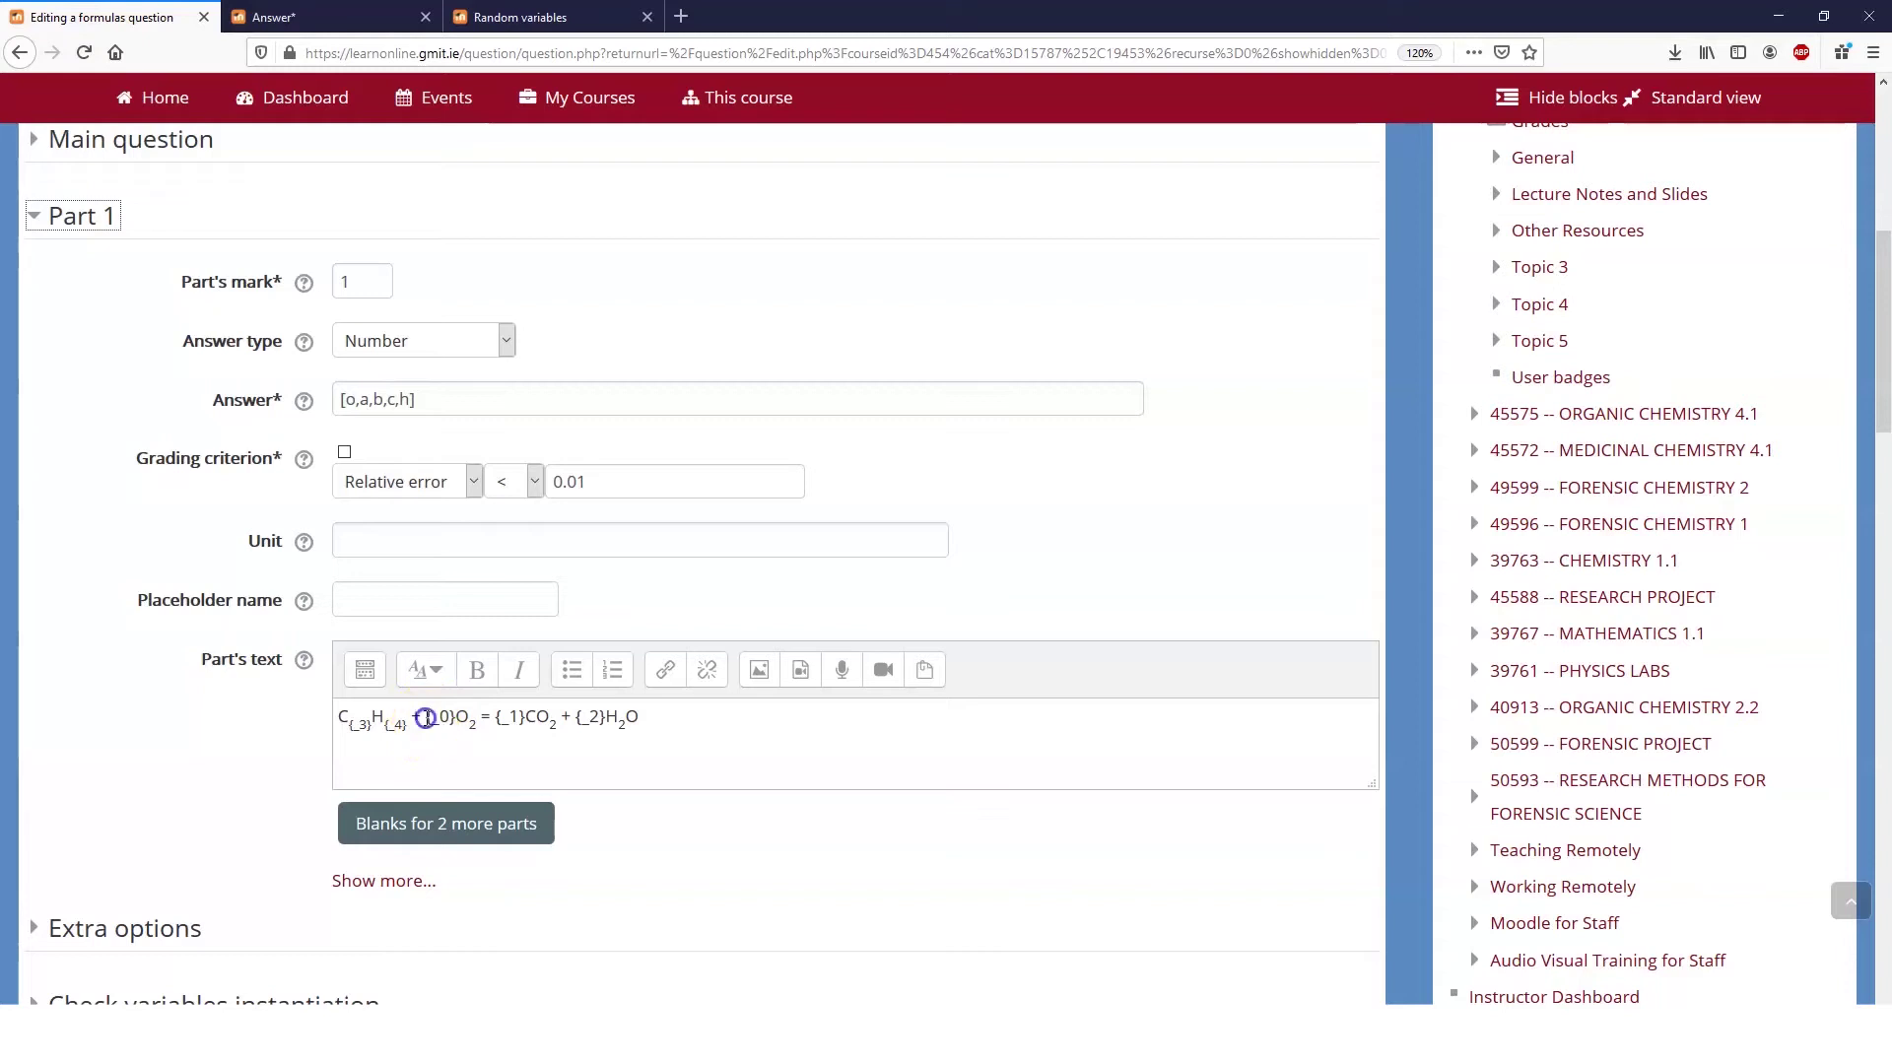
pyautogui.moveTo(424, 718); pyautogui.dragTo(456, 718)
pyautogui.click(459, 717)
pyautogui.click(510, 716)
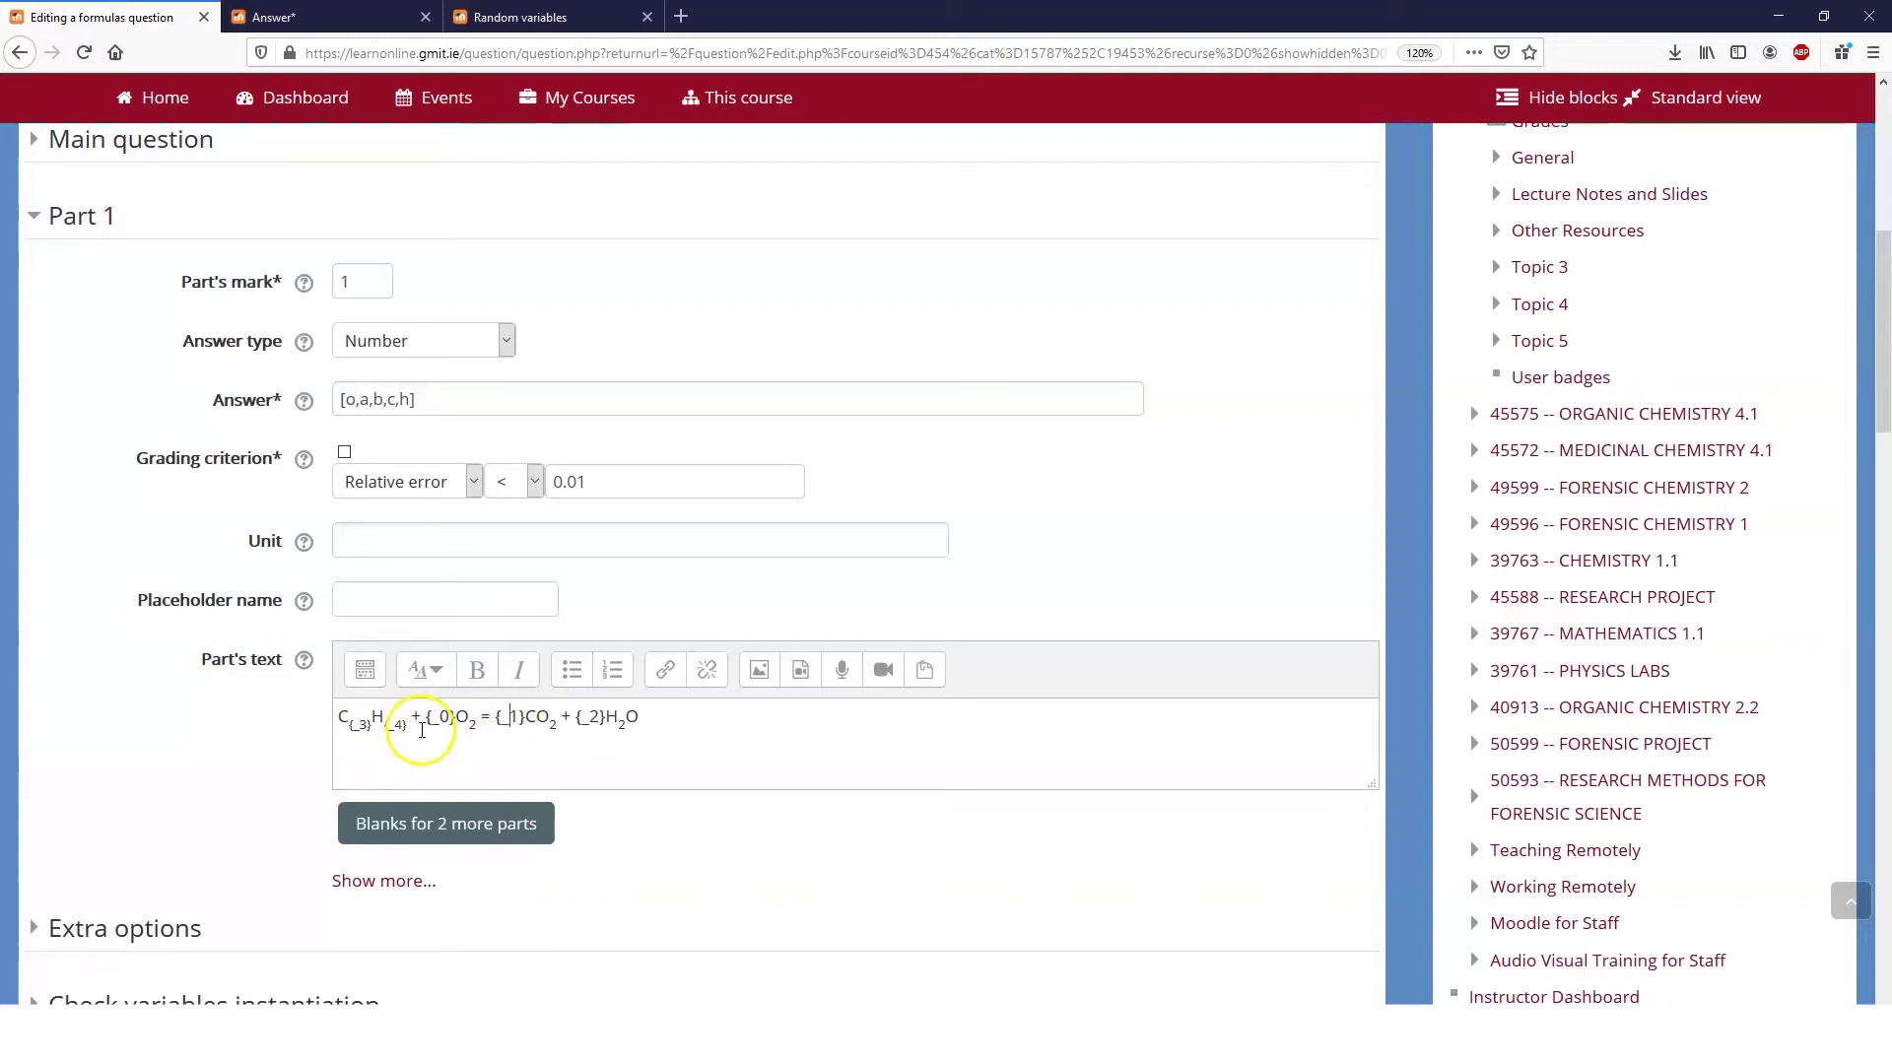
pyautogui.click(349, 399)
pyautogui.click(363, 399)
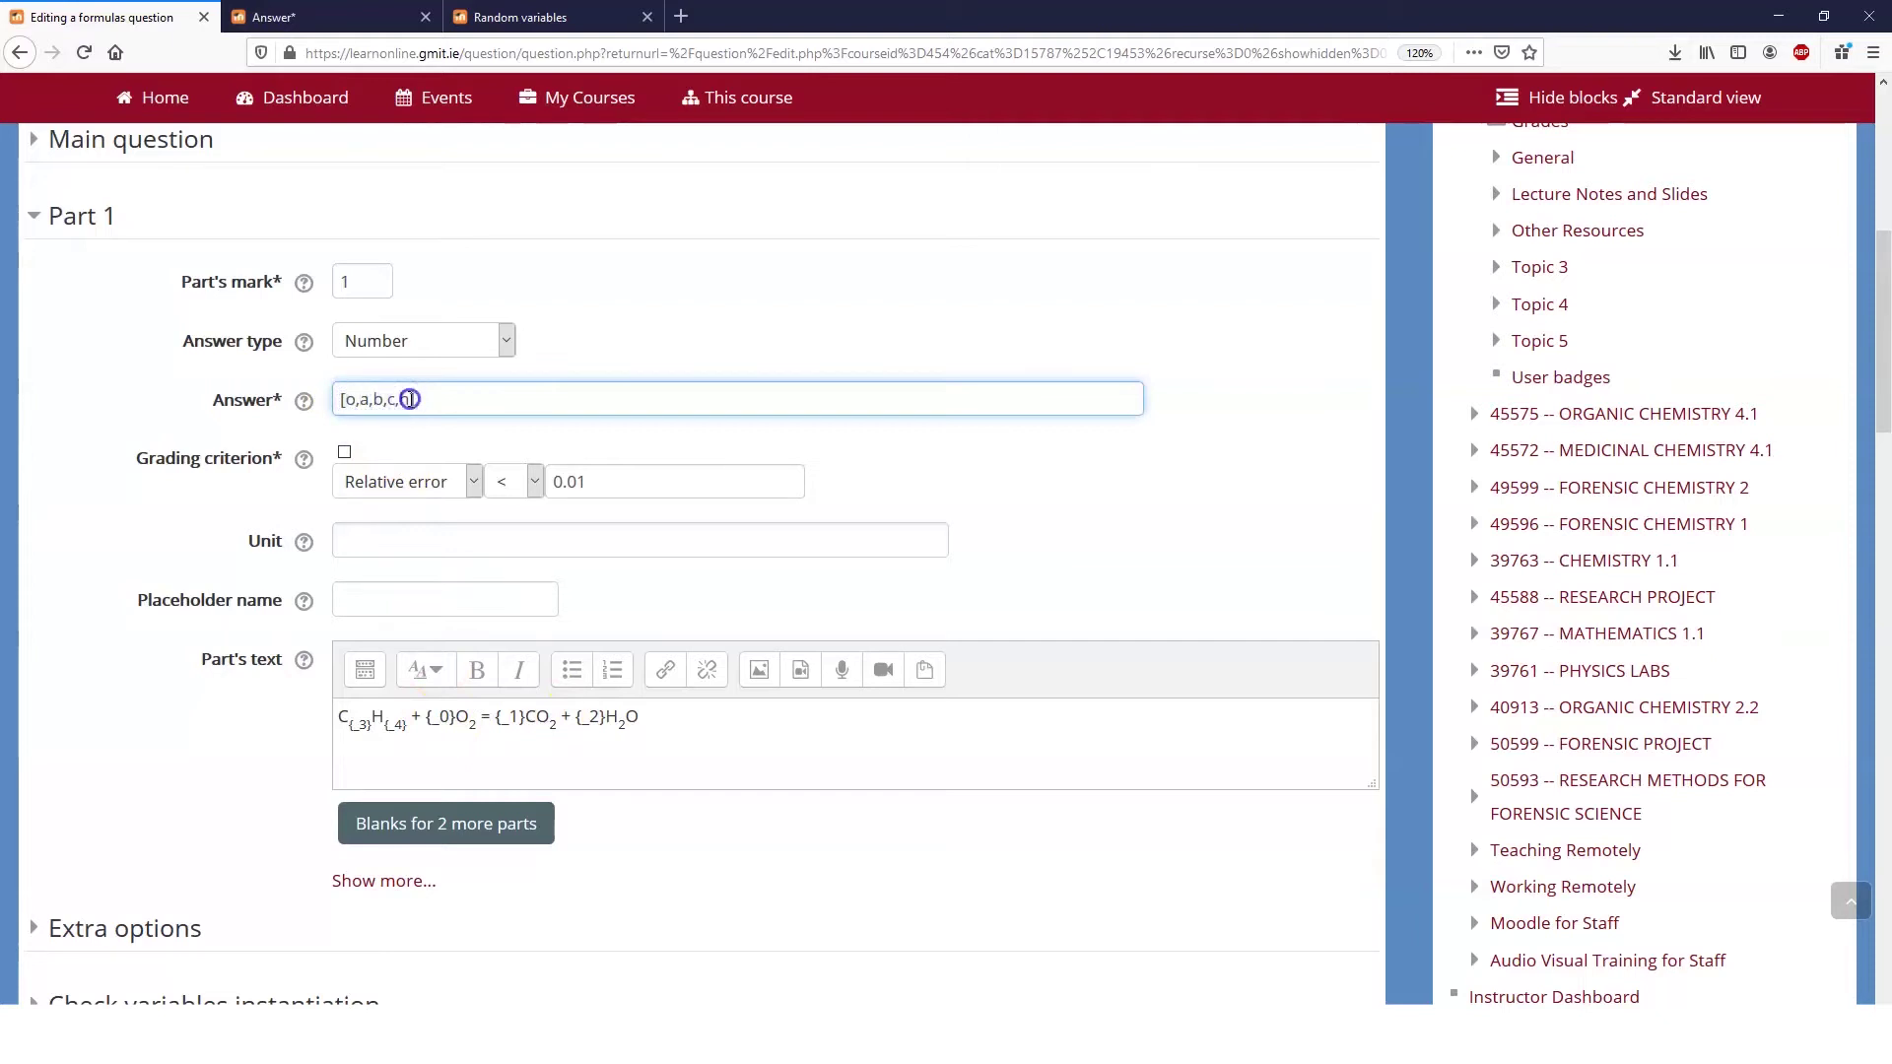
pyautogui.click(142, 433)
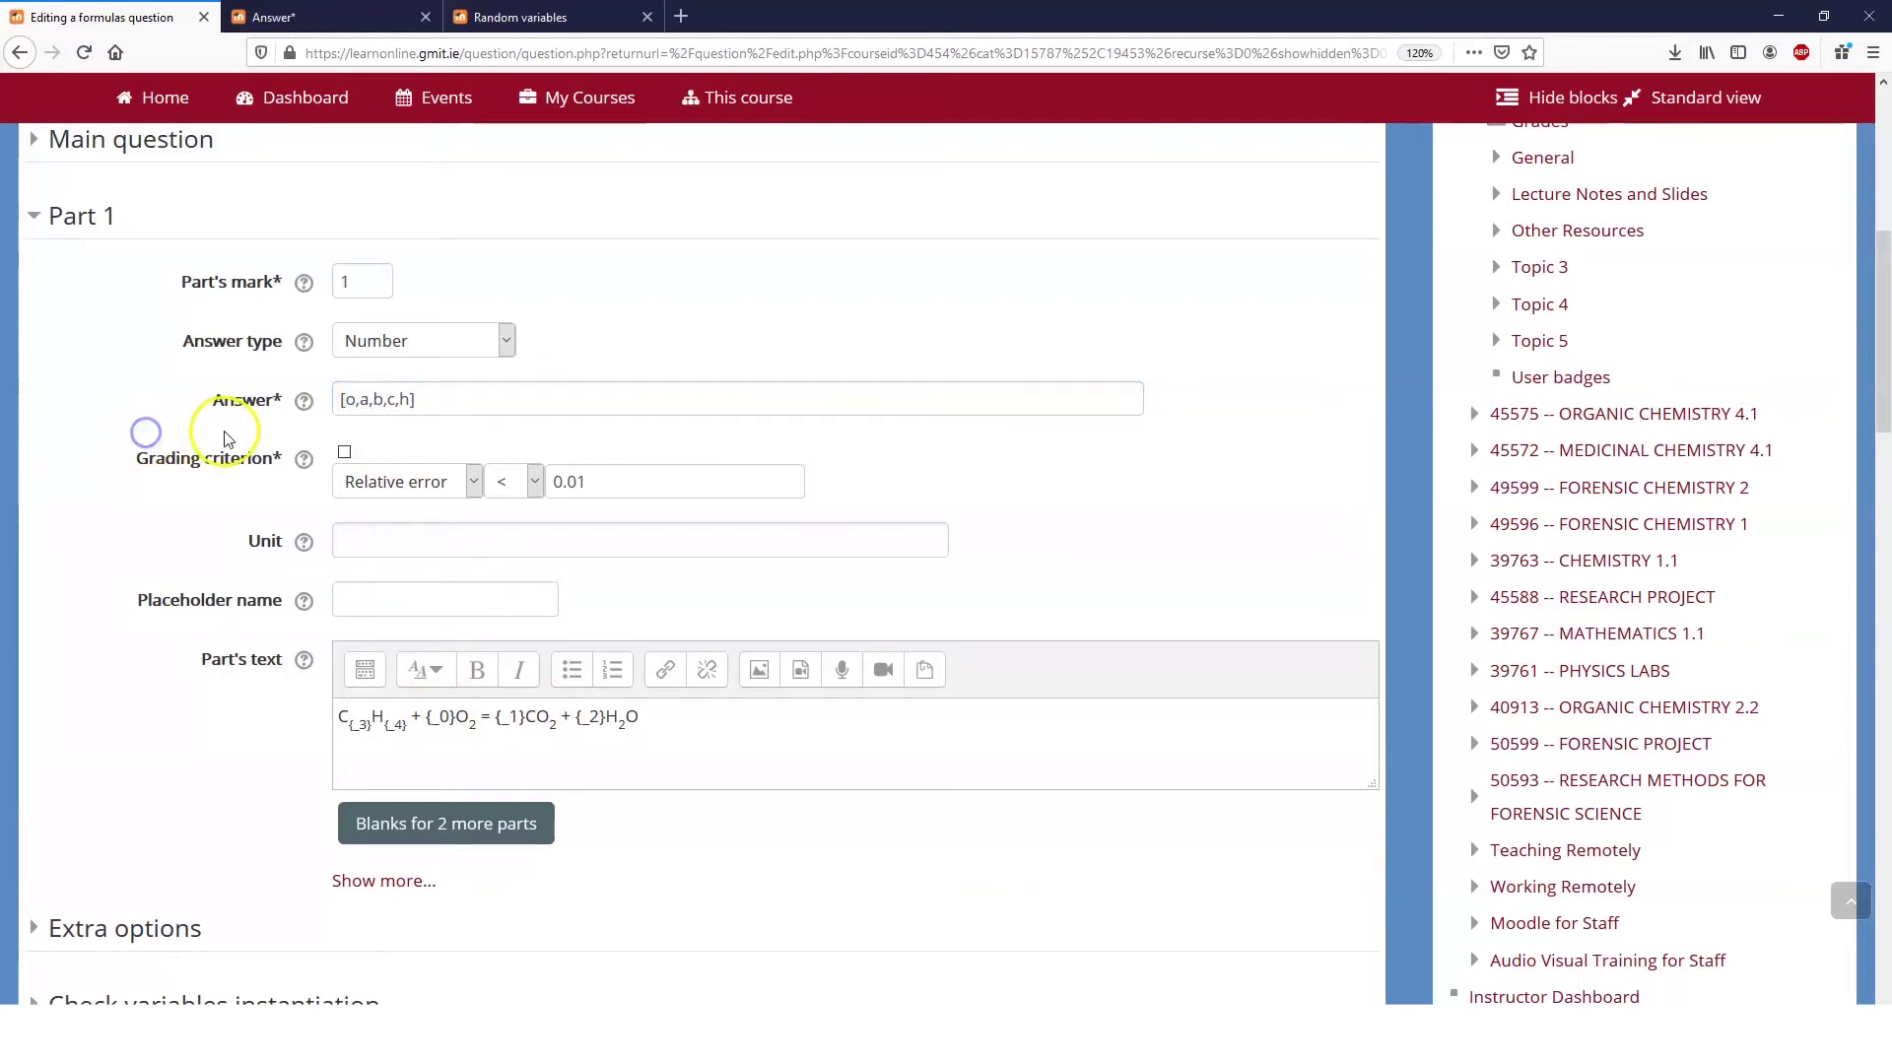
pyautogui.scroll(5, 241, 440)
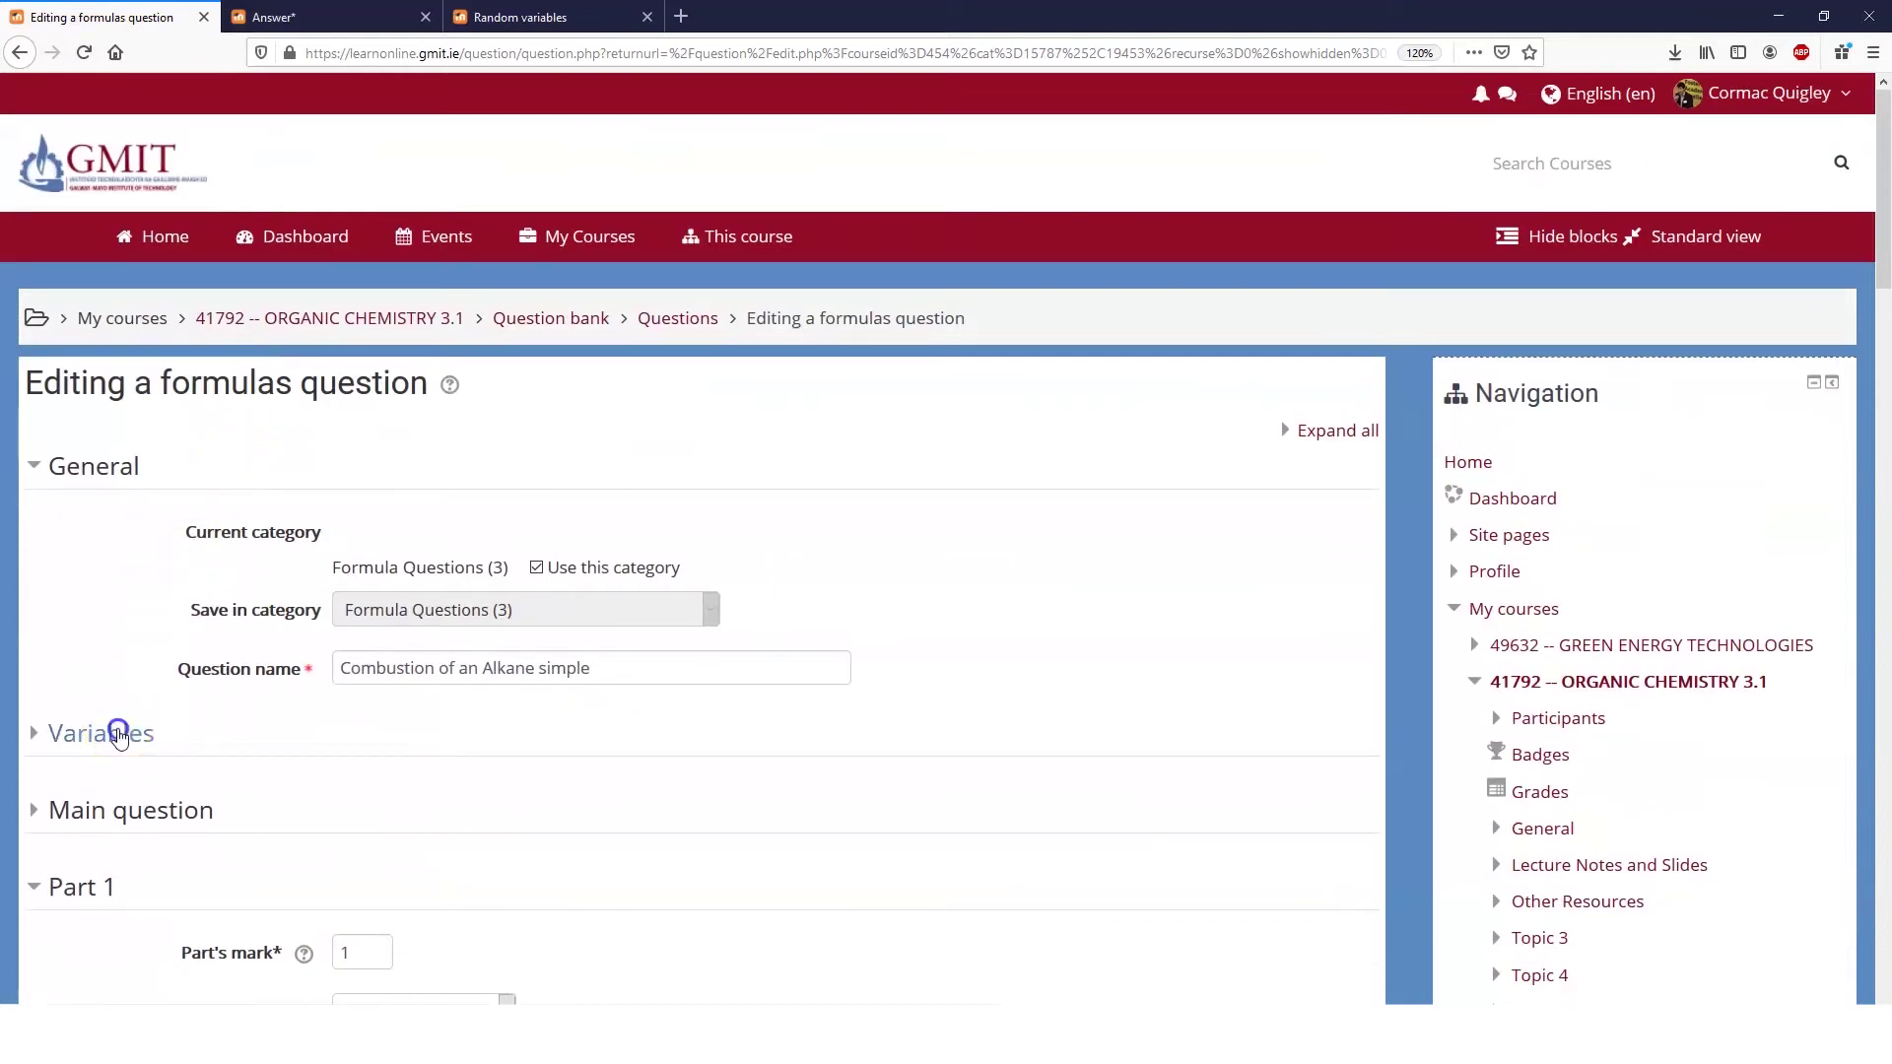
# Expand Variables, check random variable c={4,4,4}, and enlarge the Global variables box to show all definitions
pyautogui.click(118, 734)
pyautogui.scroll(-4, 240, 634)
pyautogui.doubleClick(385, 377)
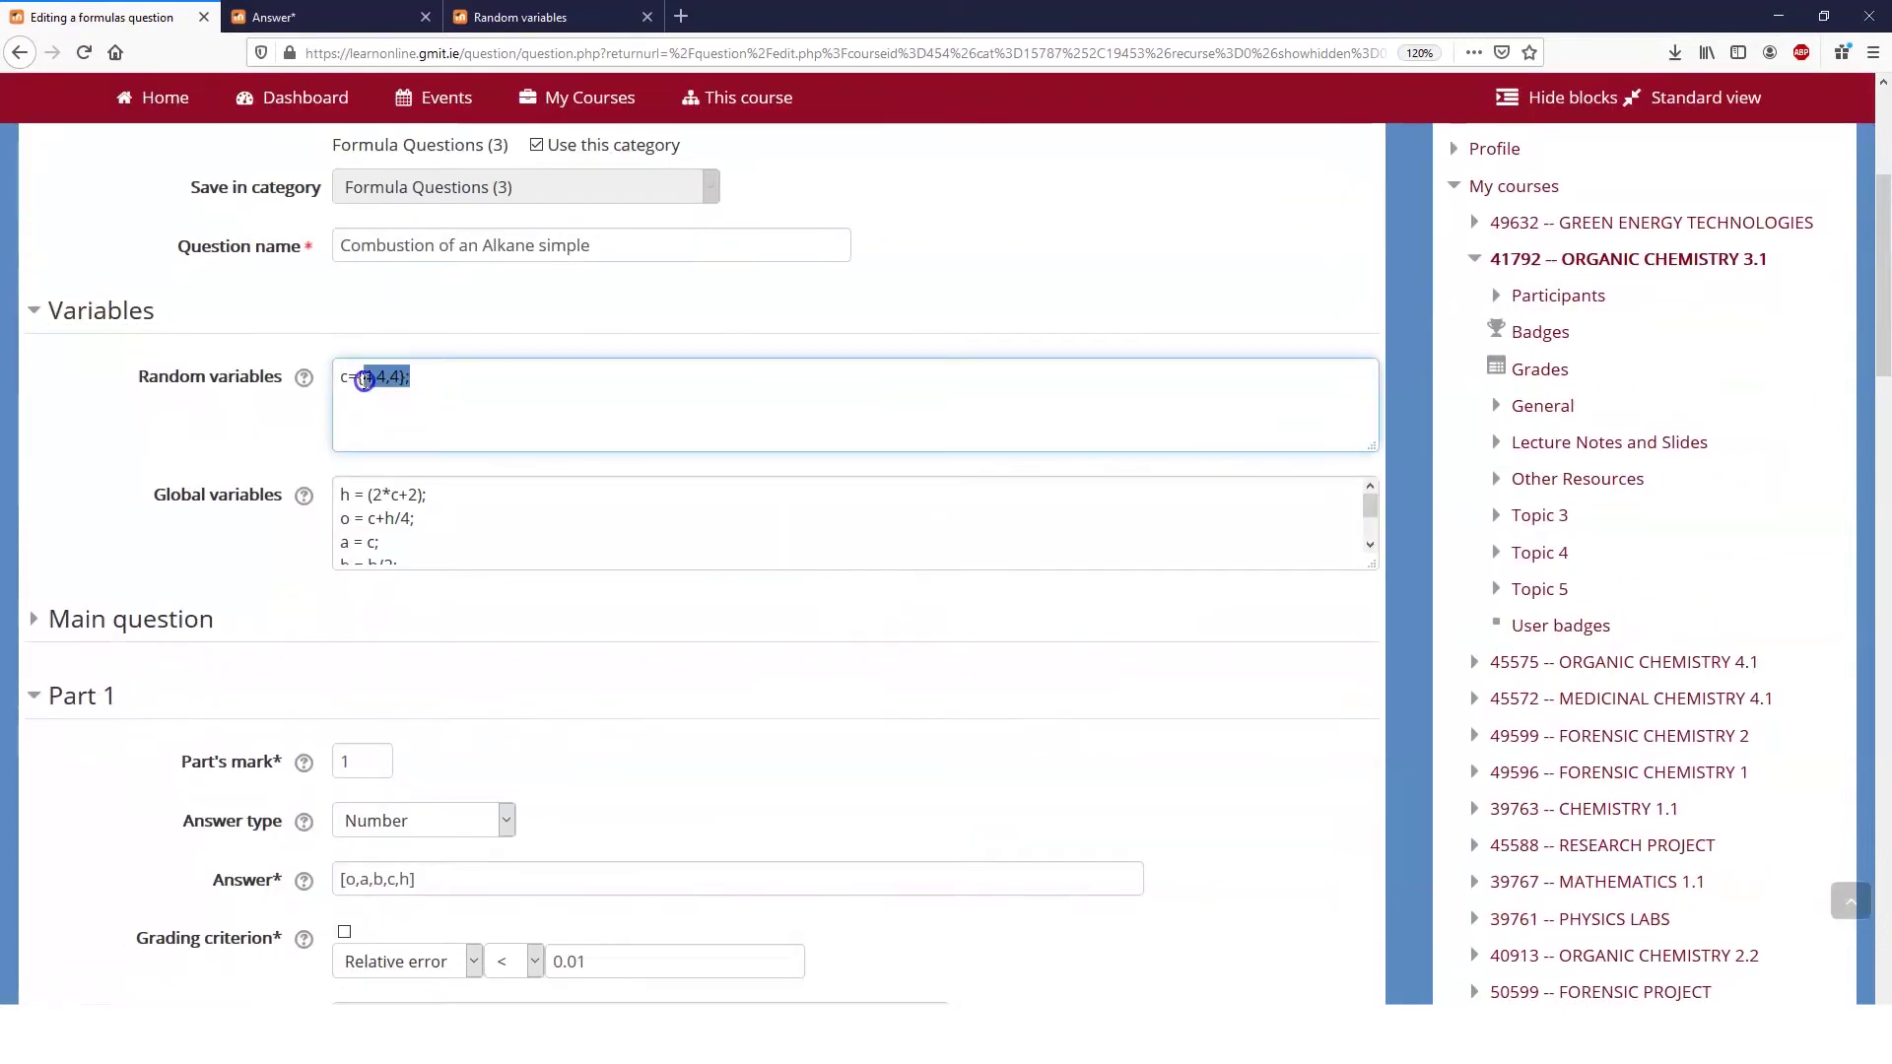
pyautogui.click(342, 382)
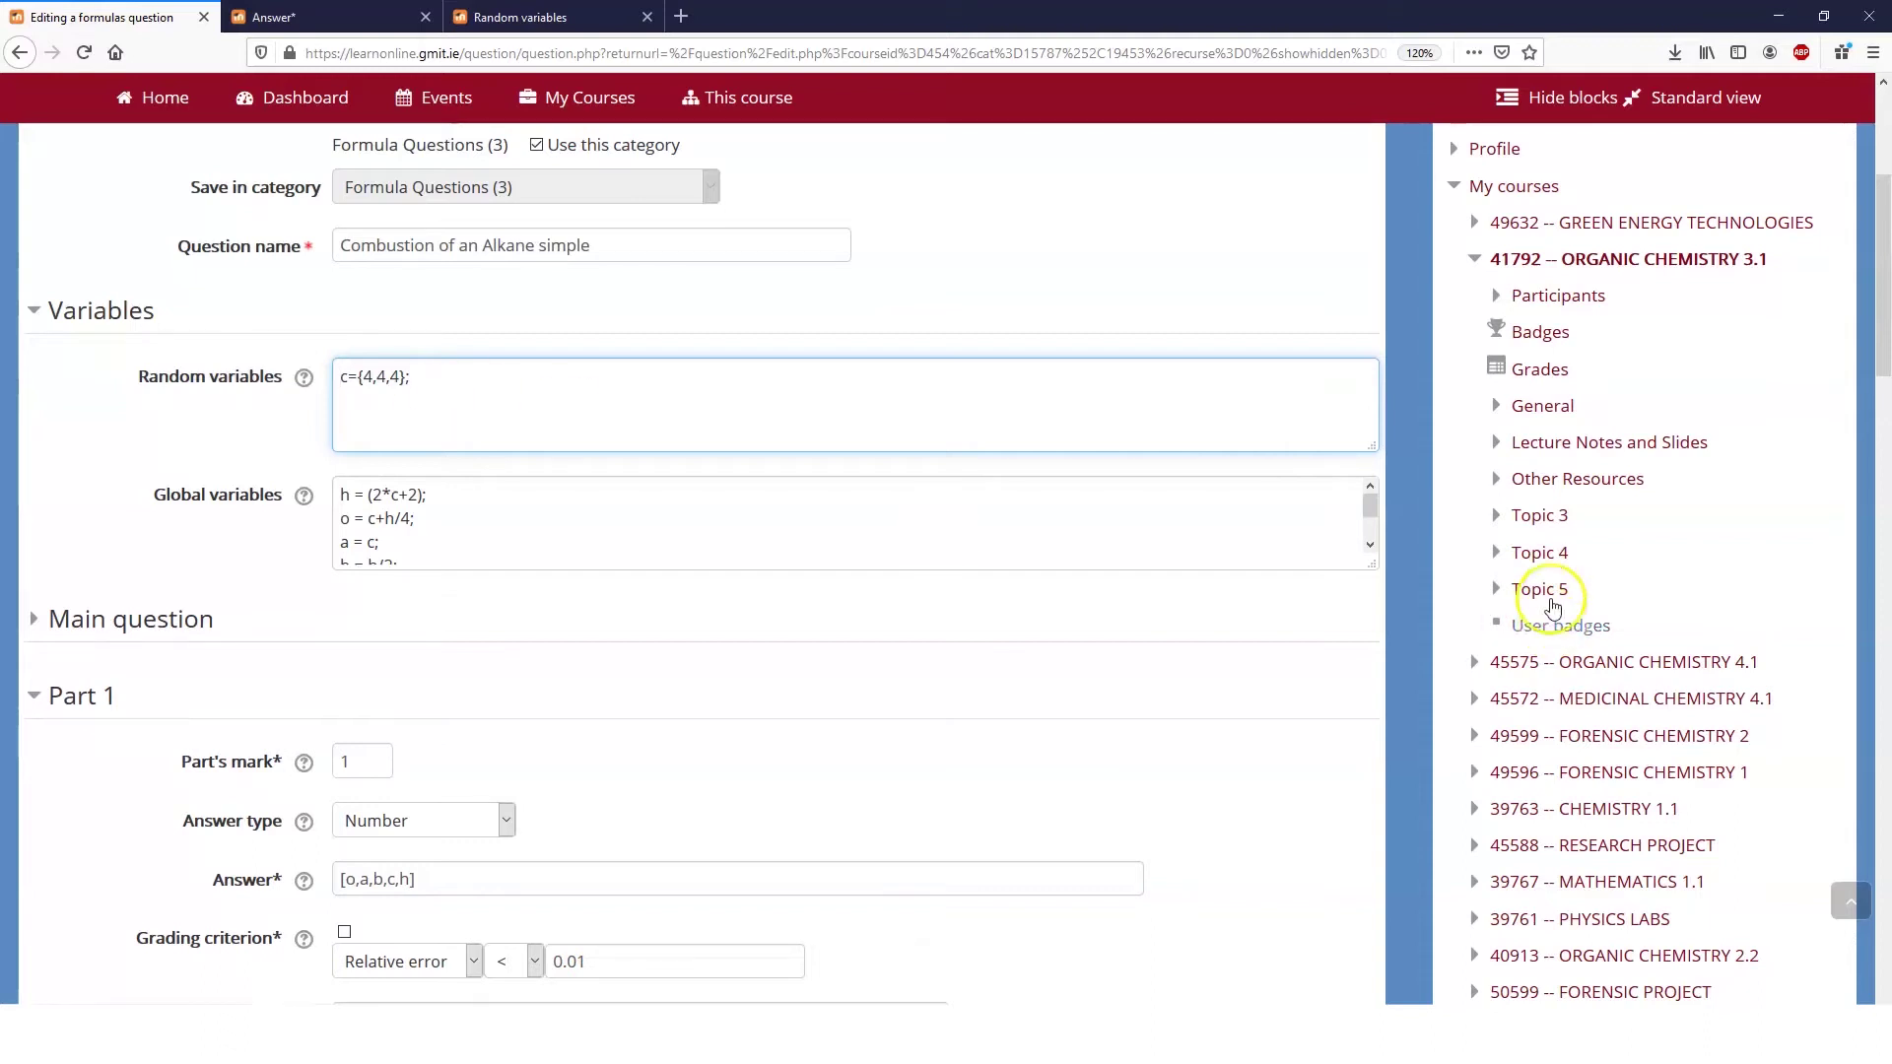
pyautogui.moveTo(1369, 562); pyautogui.dragTo(1373, 709)
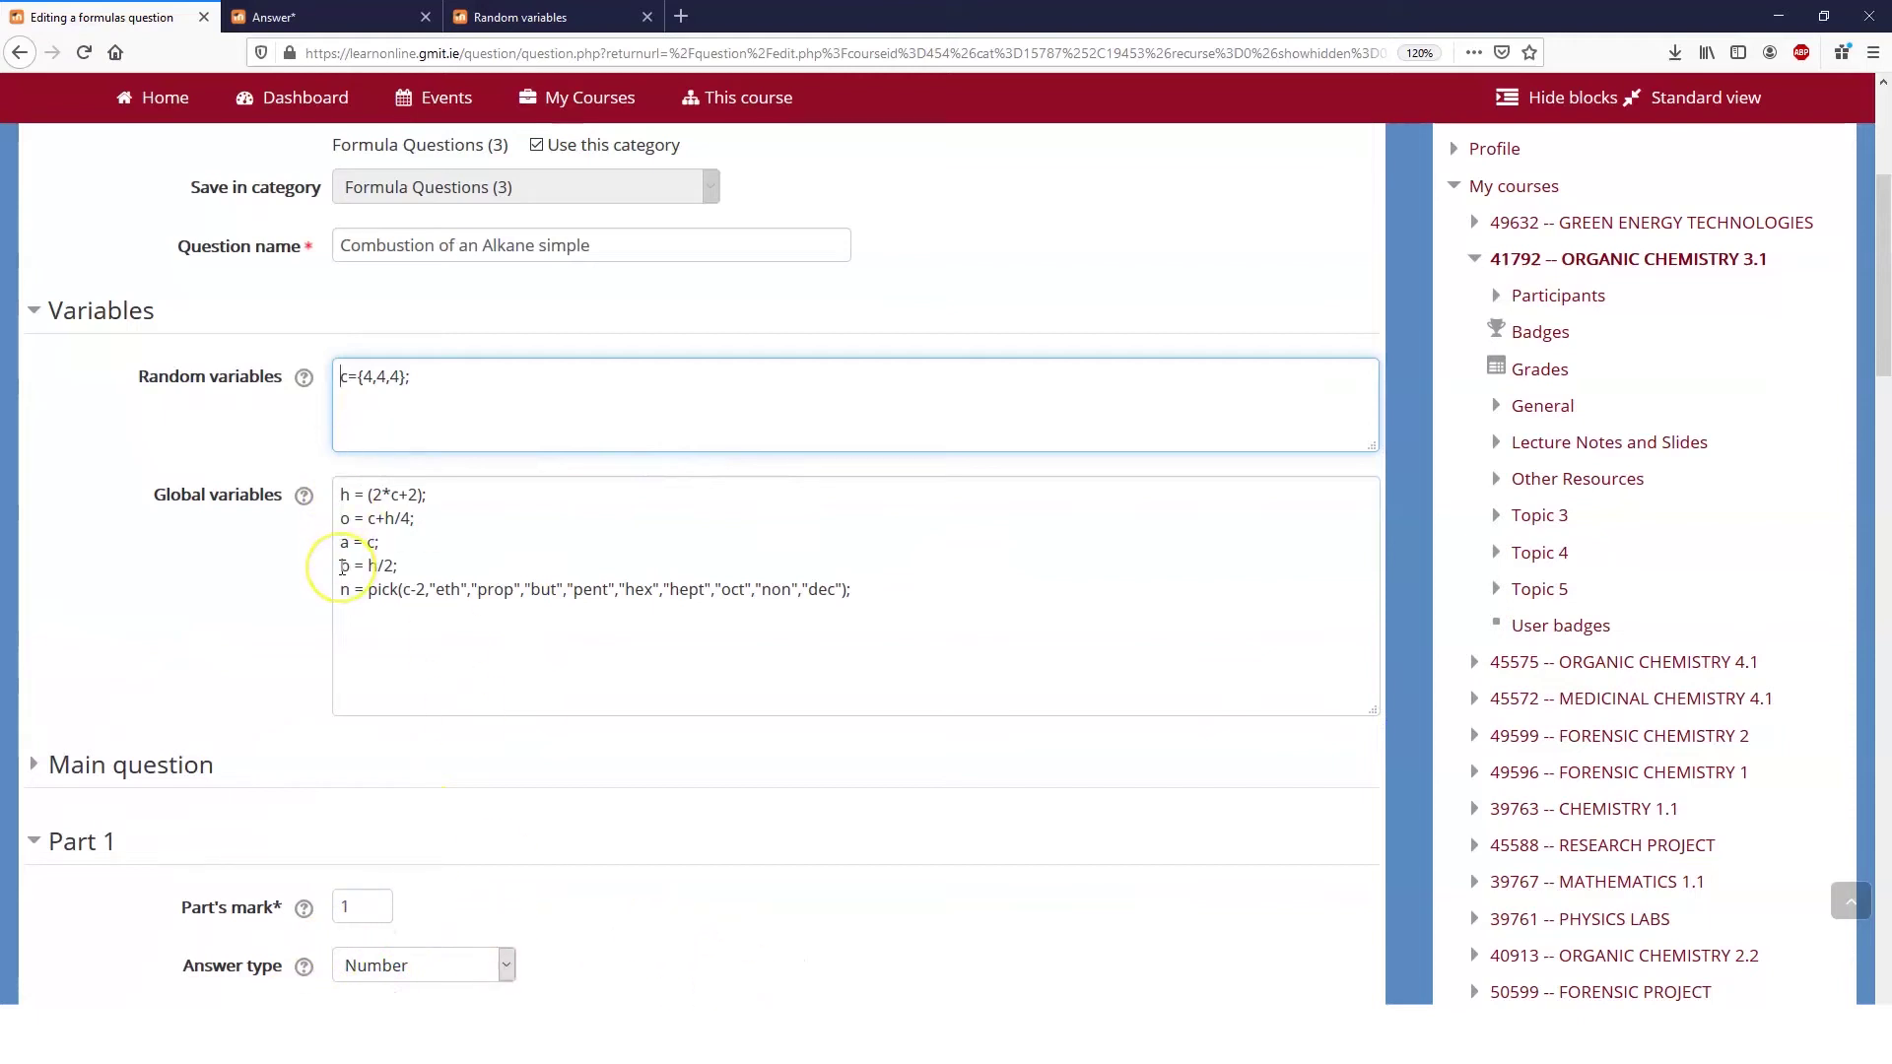
pyautogui.scroll(-6, 441, 687)
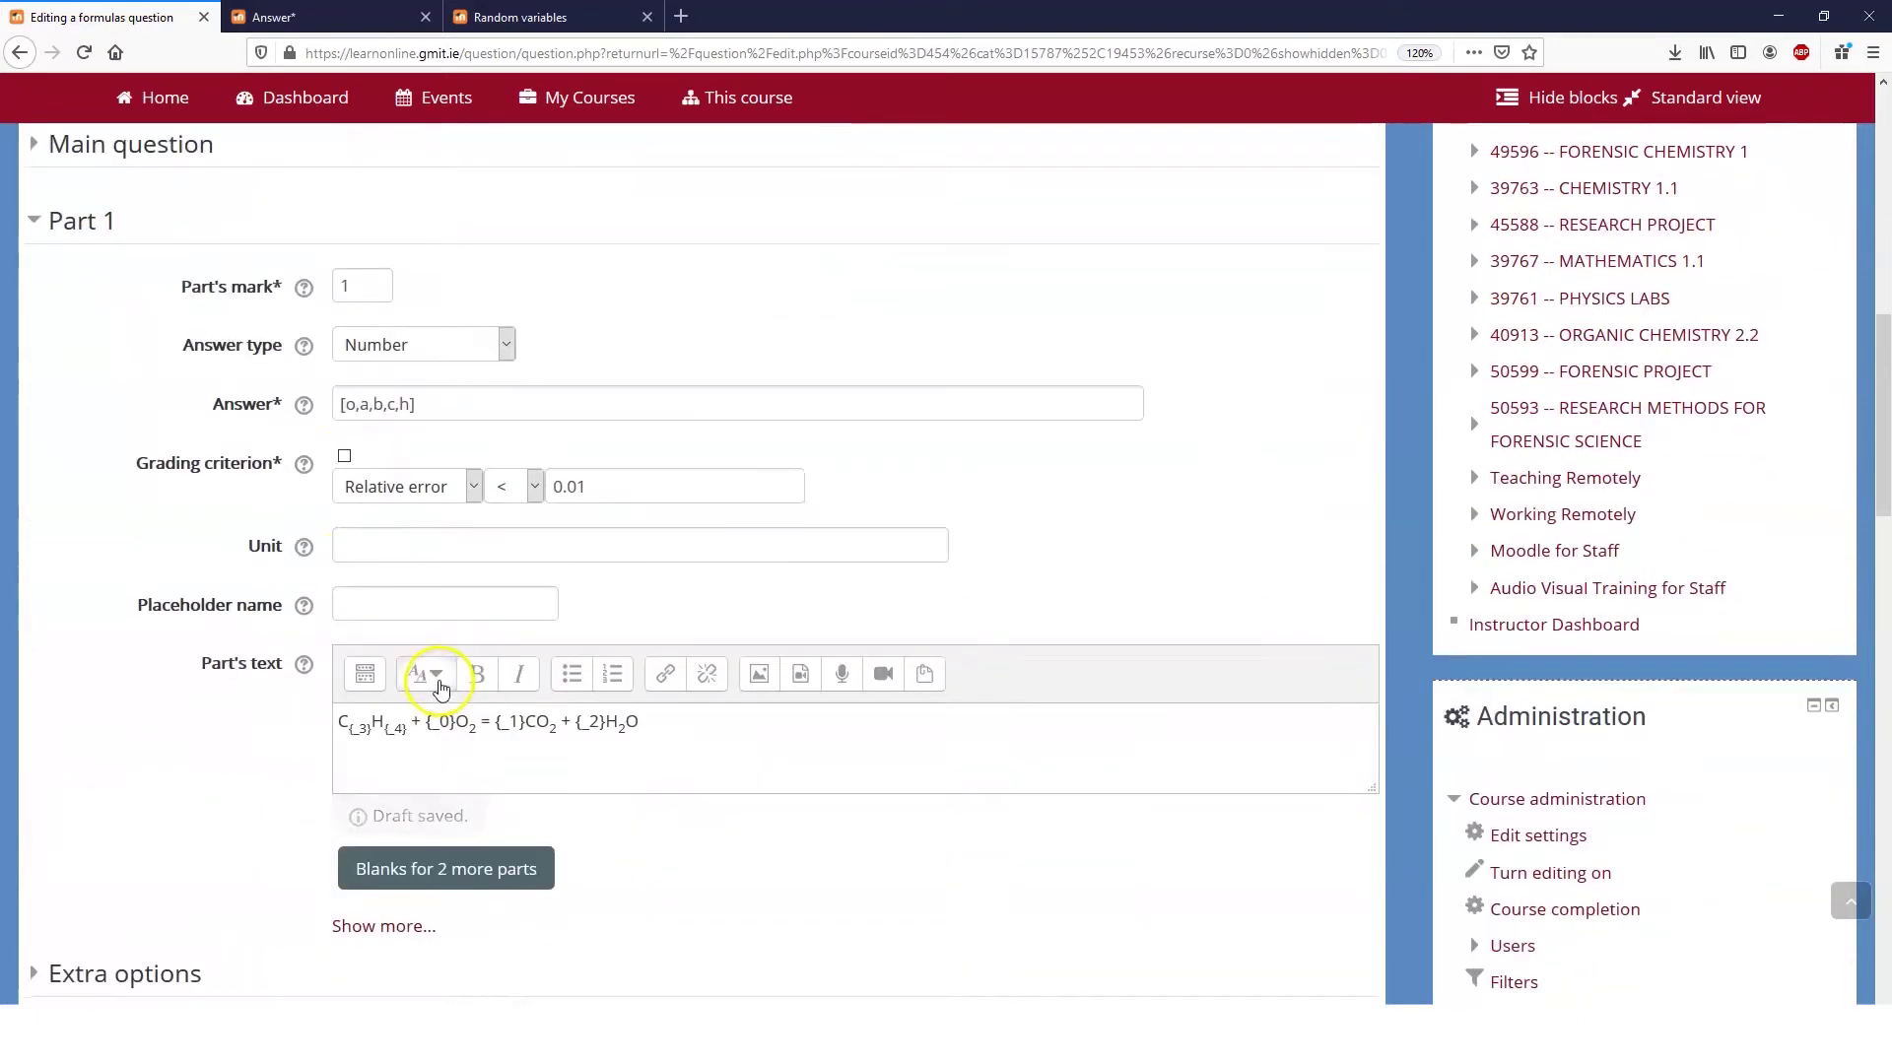
# Change the hydrogen blank to {_3} so the equation reads C{_2}H{_3} for answer [o,a,c,h], then save
pyautogui.click(597, 722)
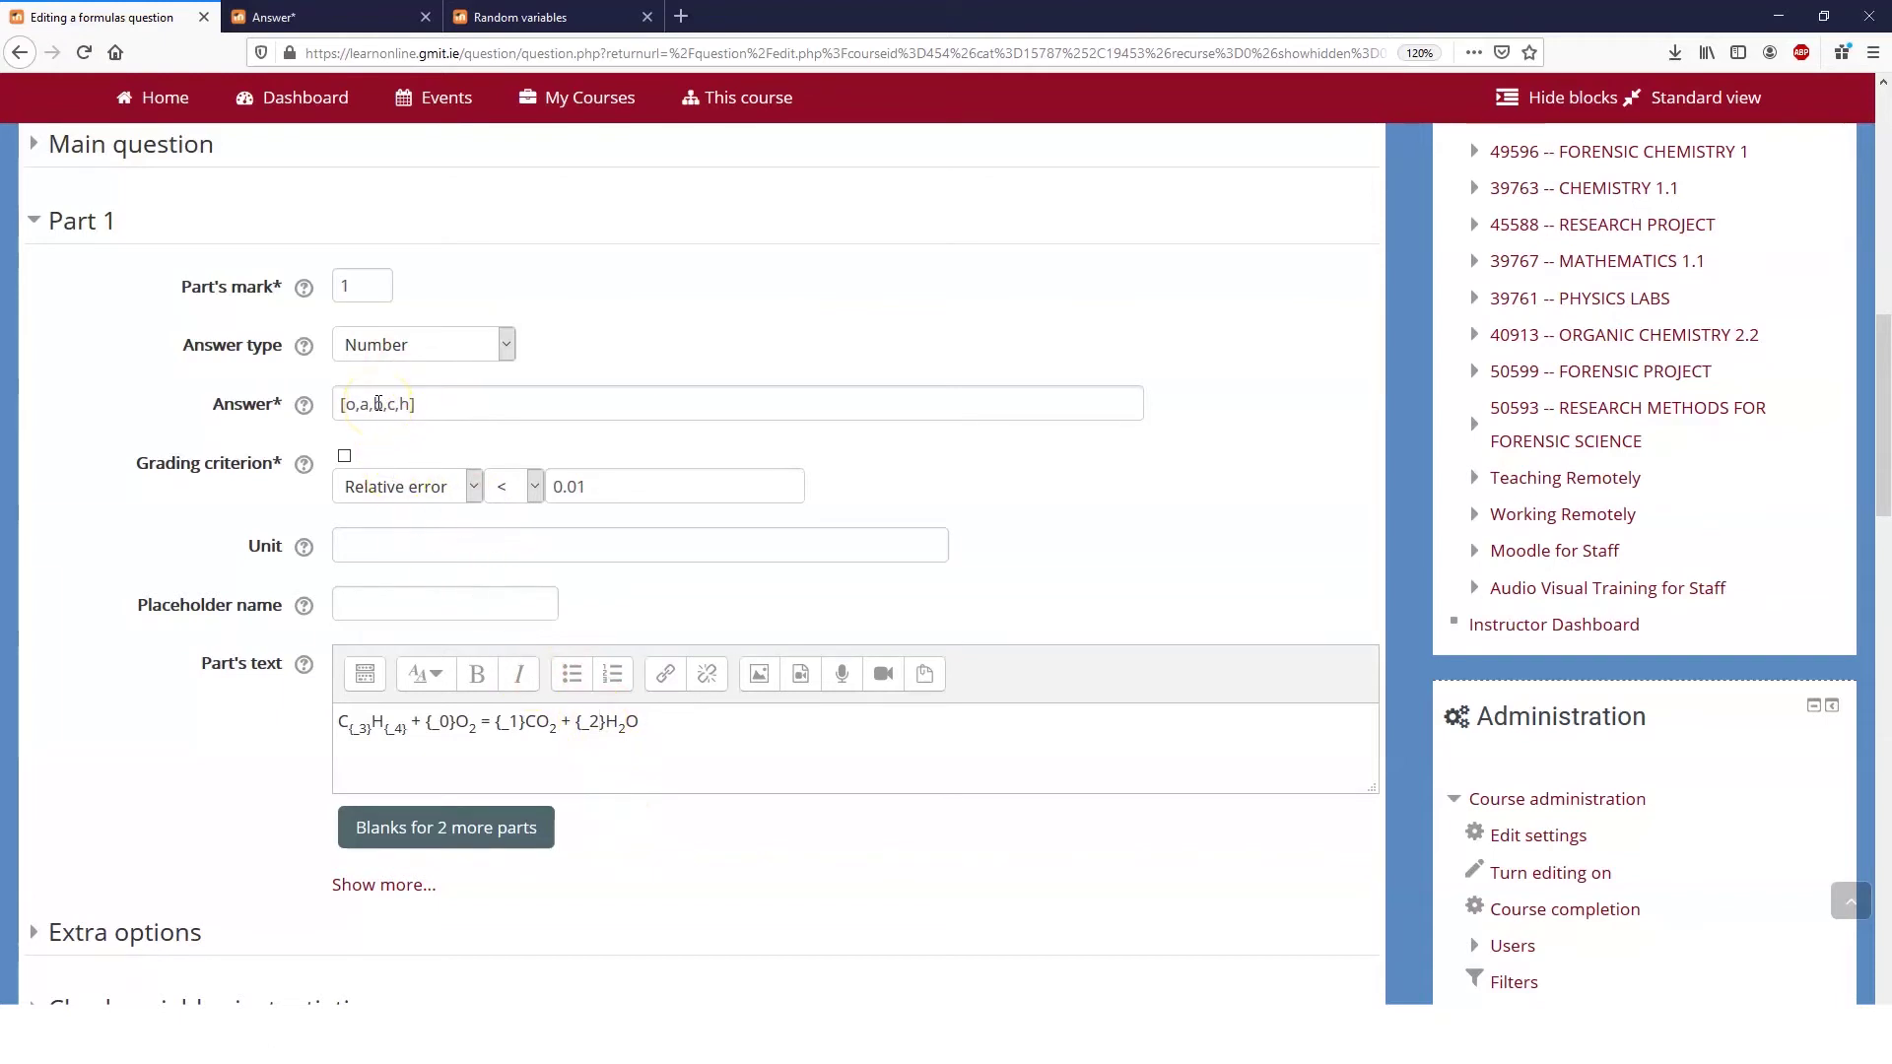
pyautogui.scroll(6, 394, 404)
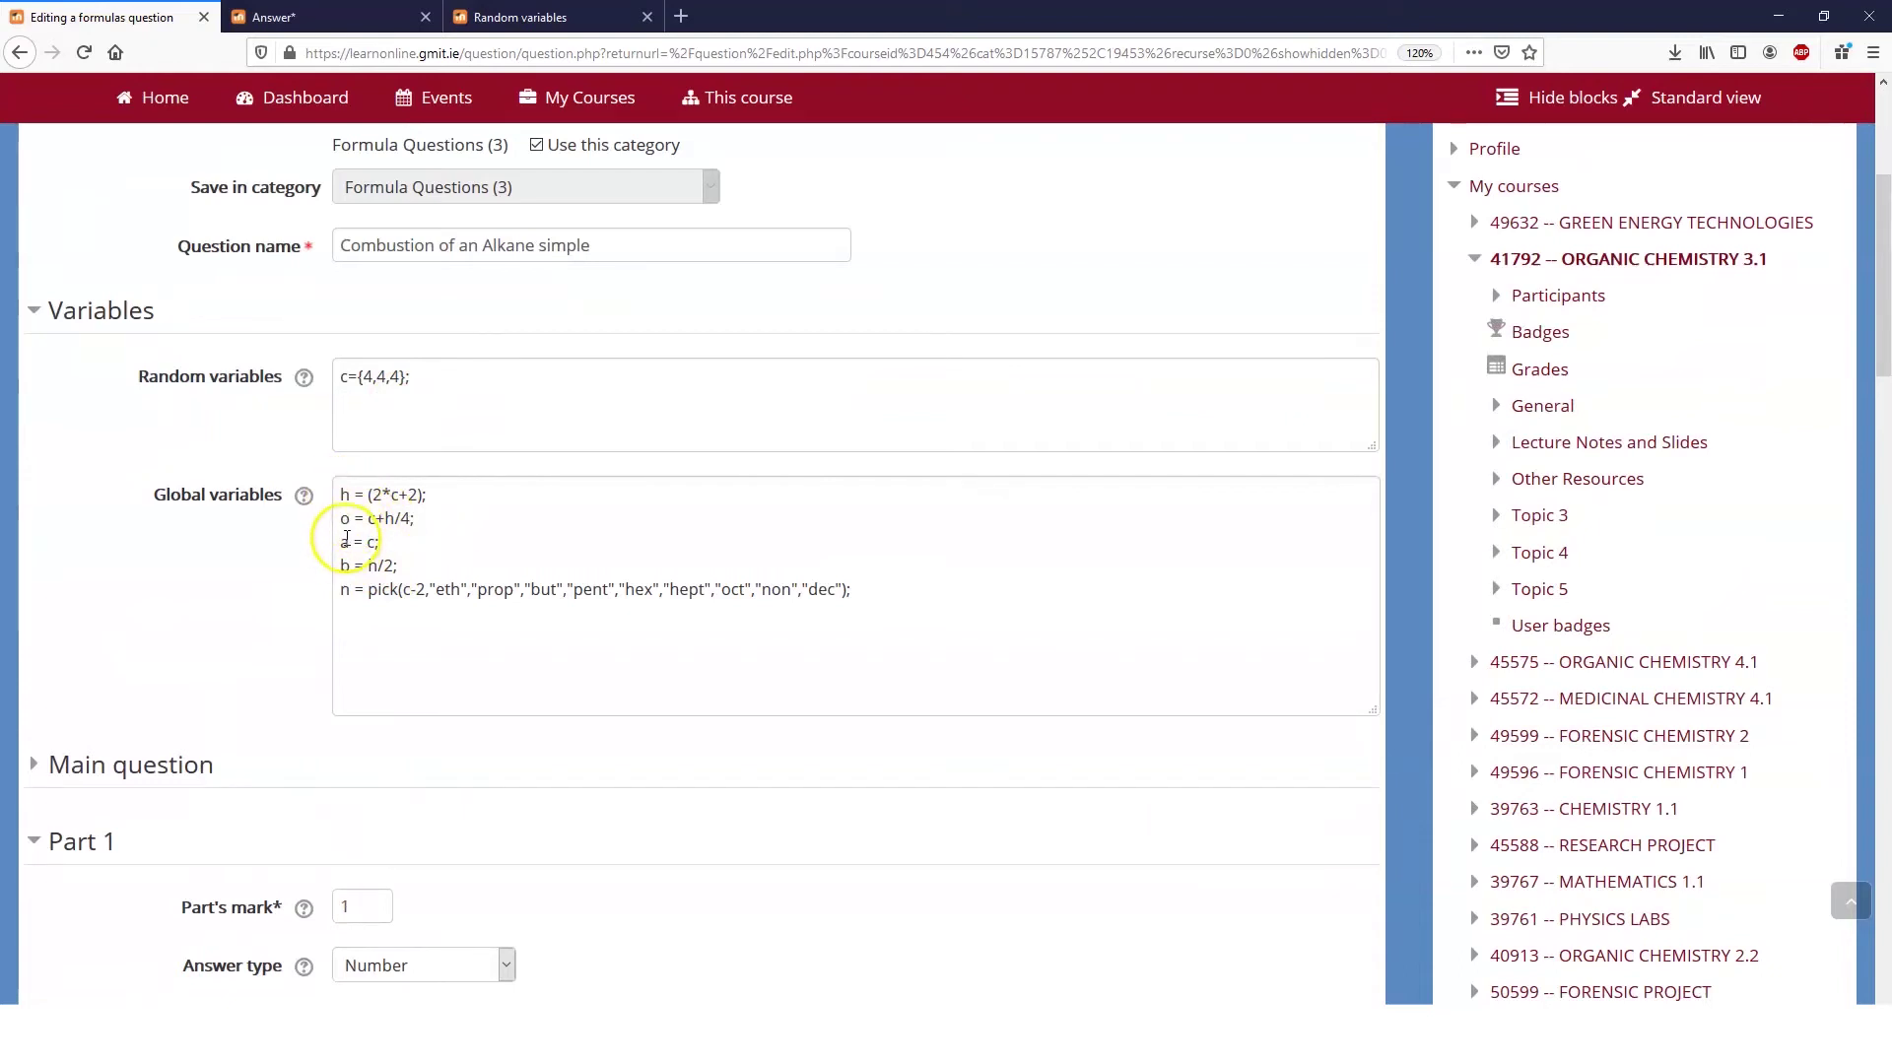
pyautogui.scroll(-5, 434, 582)
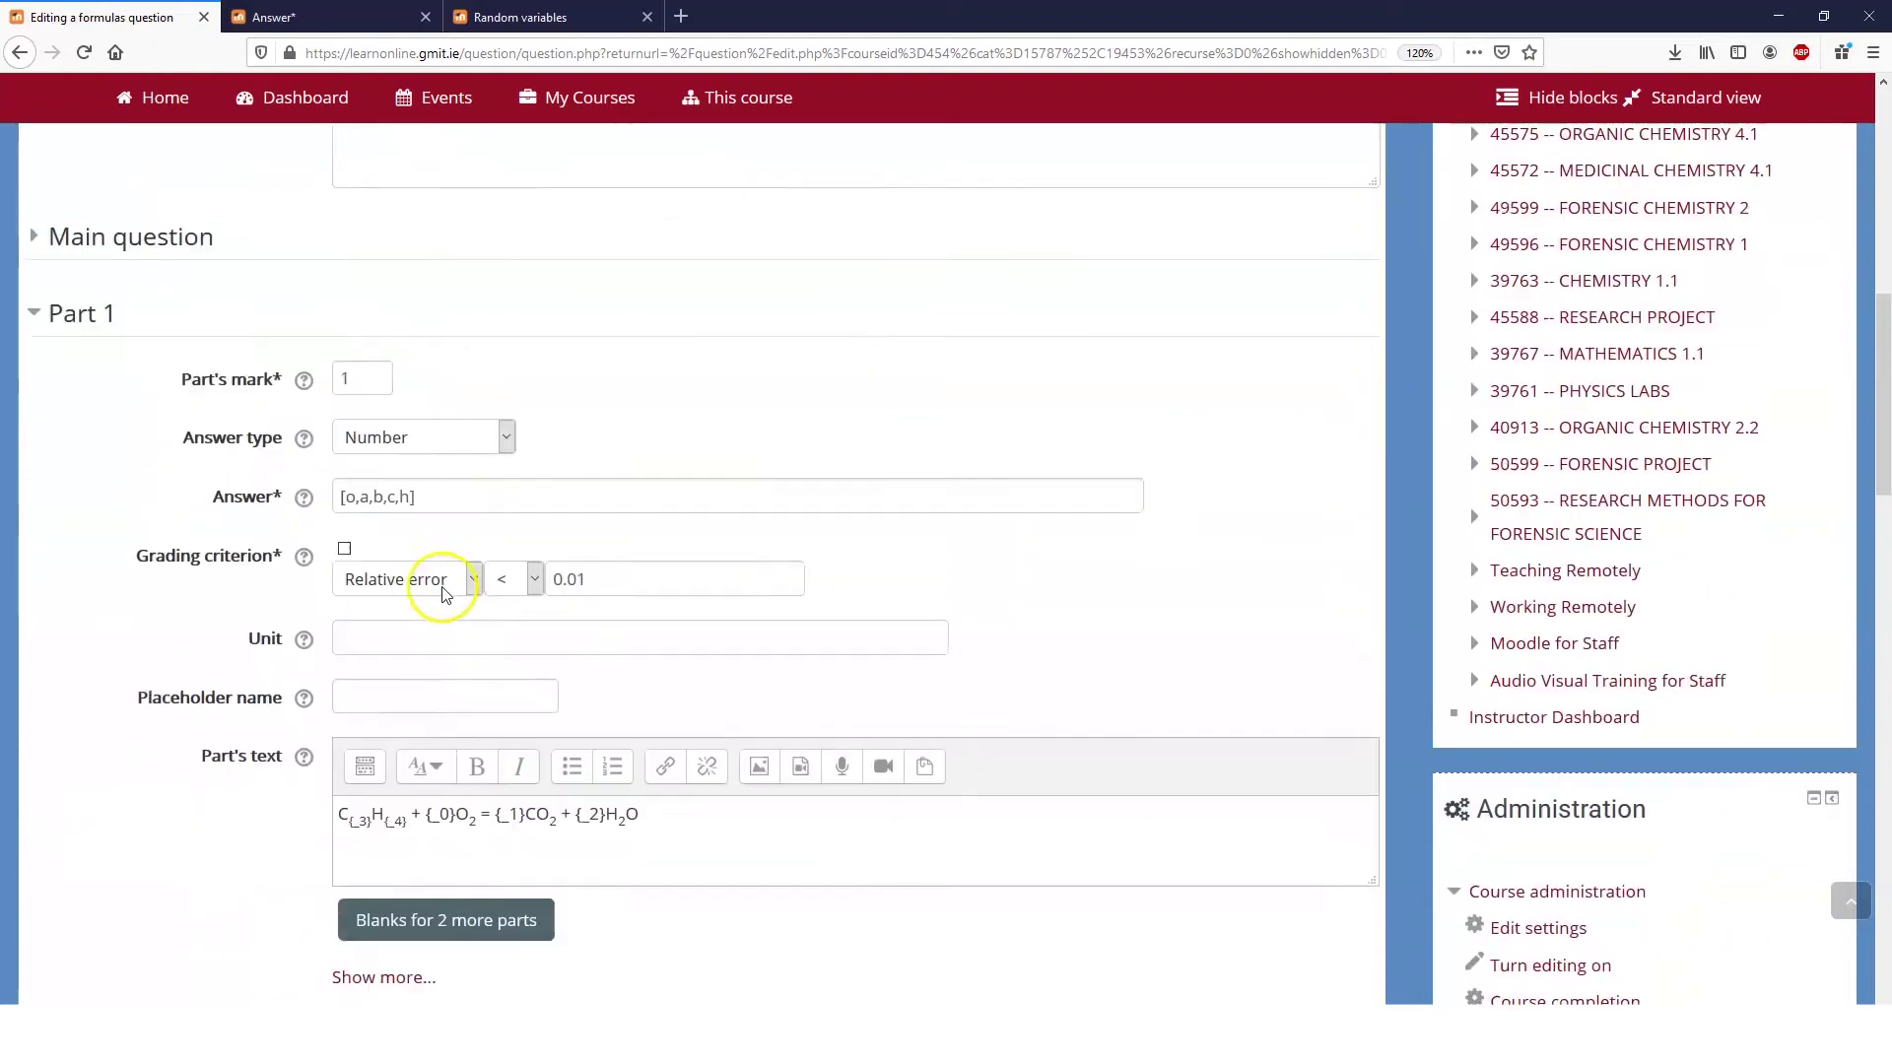
pyautogui.scroll(-1, 443, 591)
pyautogui.click(601, 727)
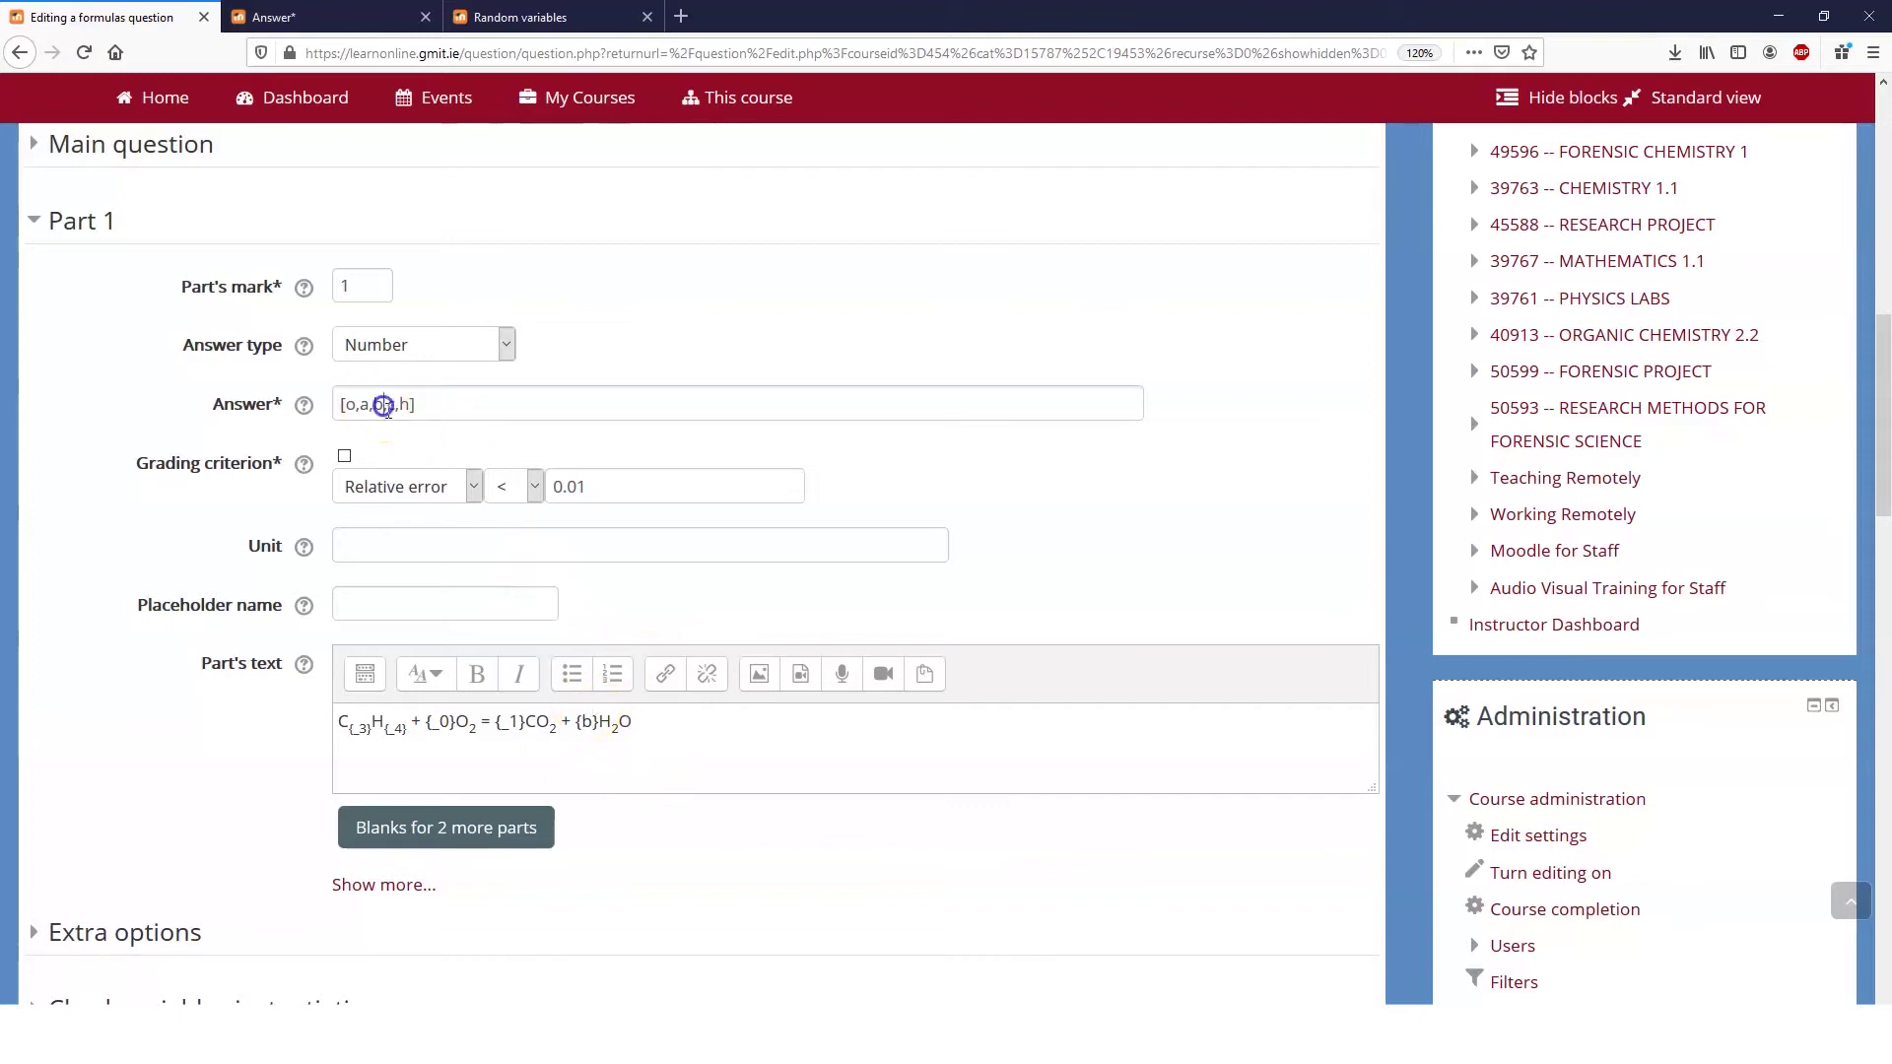
pyautogui.click(383, 405)
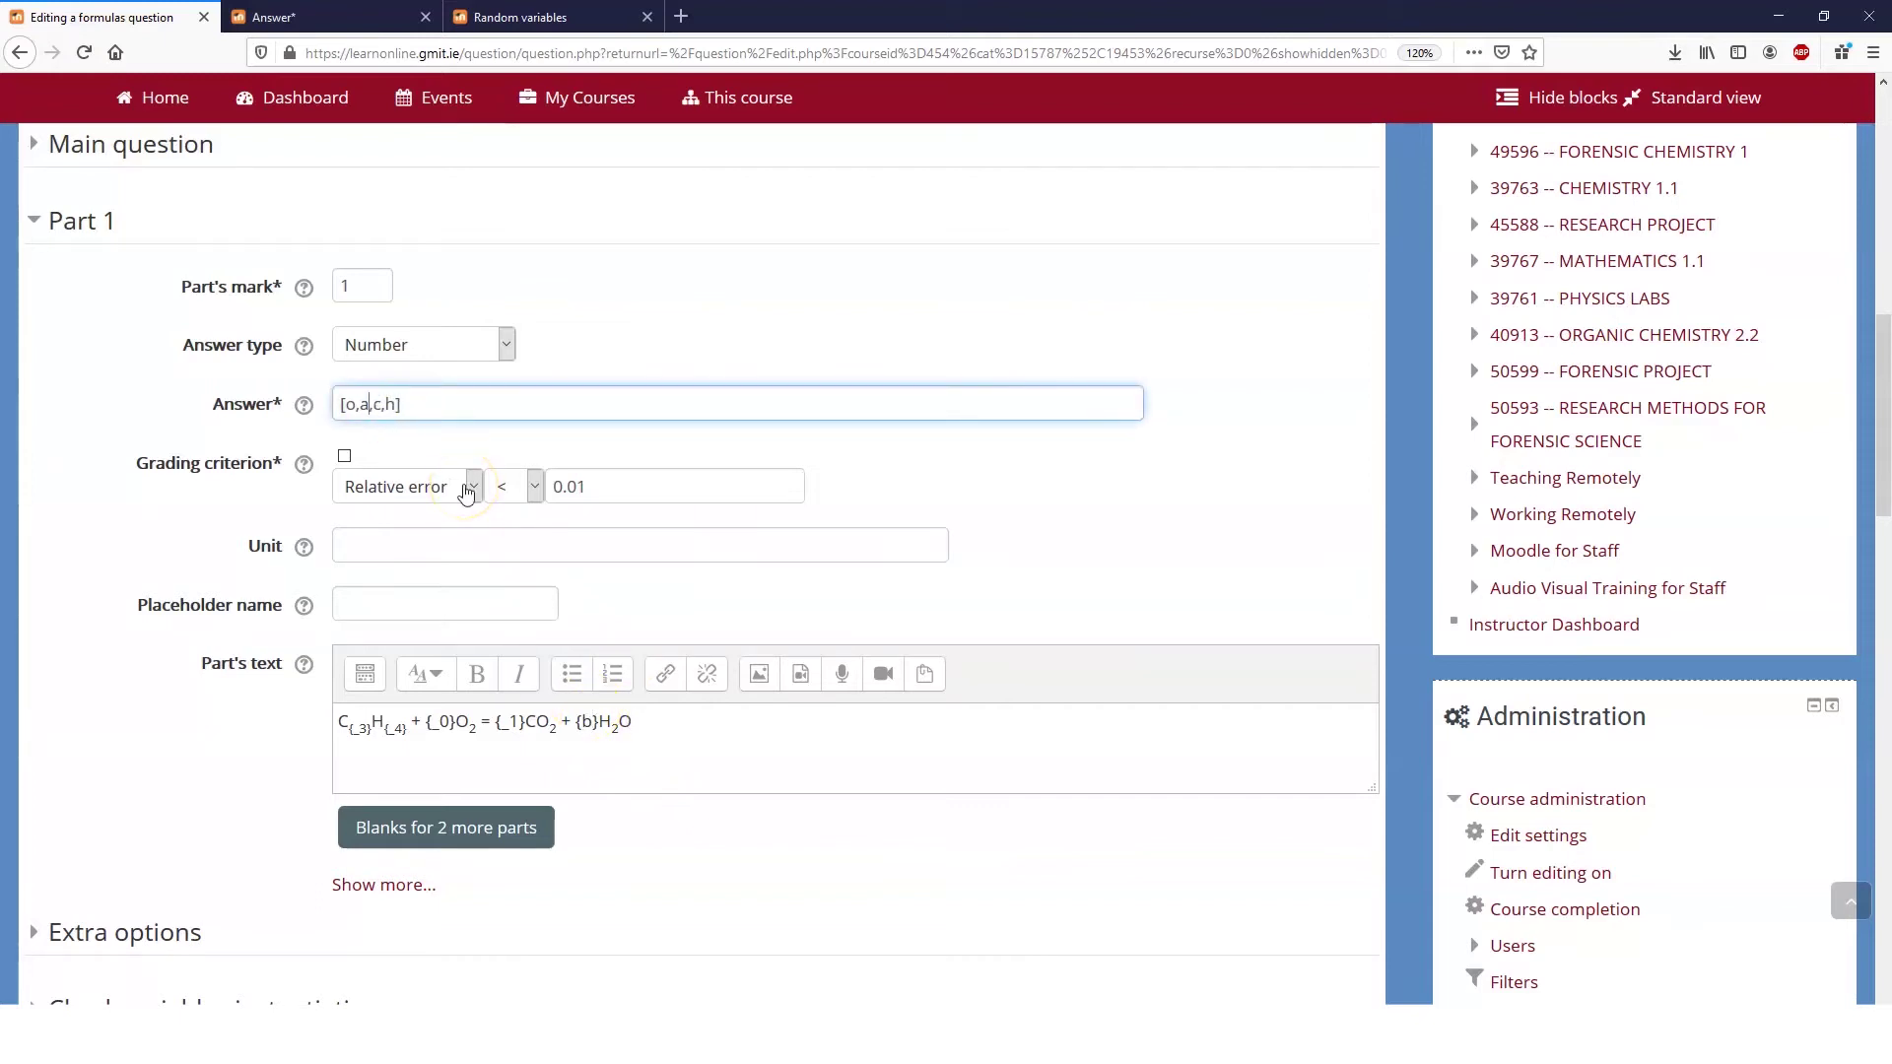
pyautogui.click(365, 729)
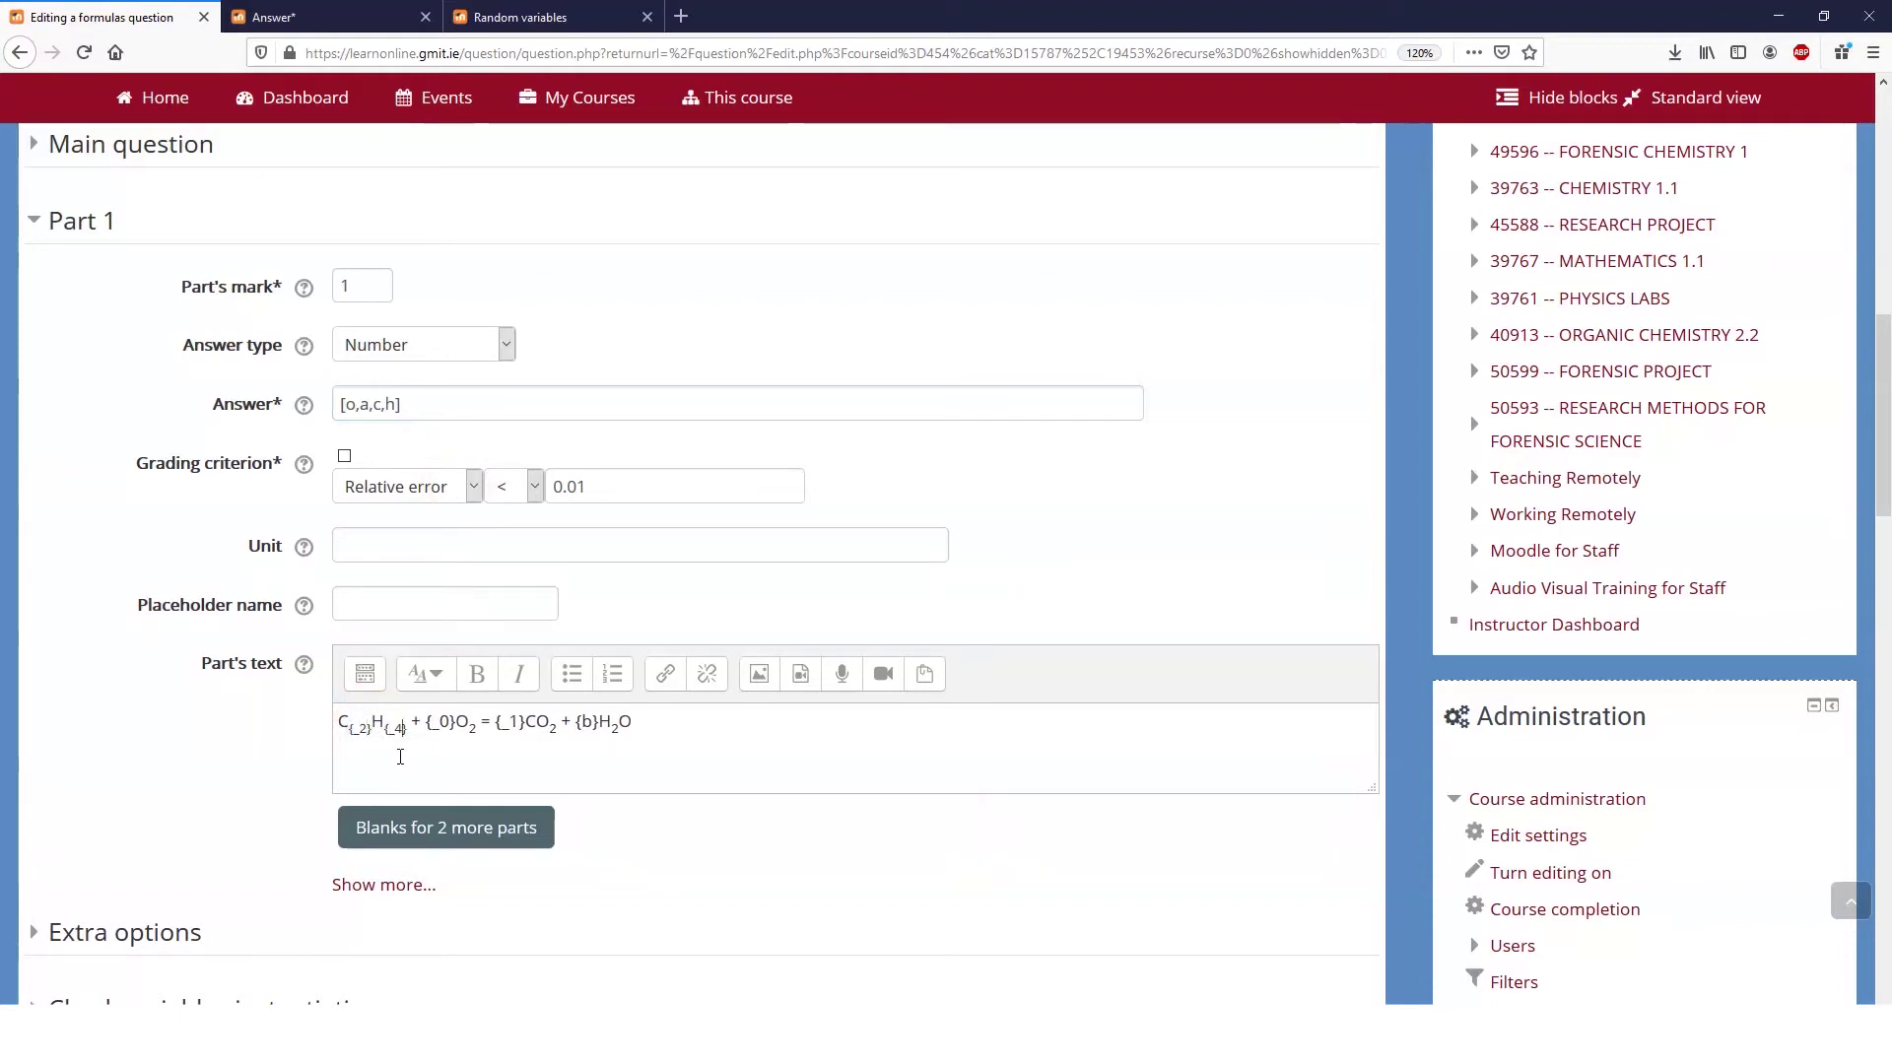
pyautogui.press('BackSpace')
pyautogui.write('3')
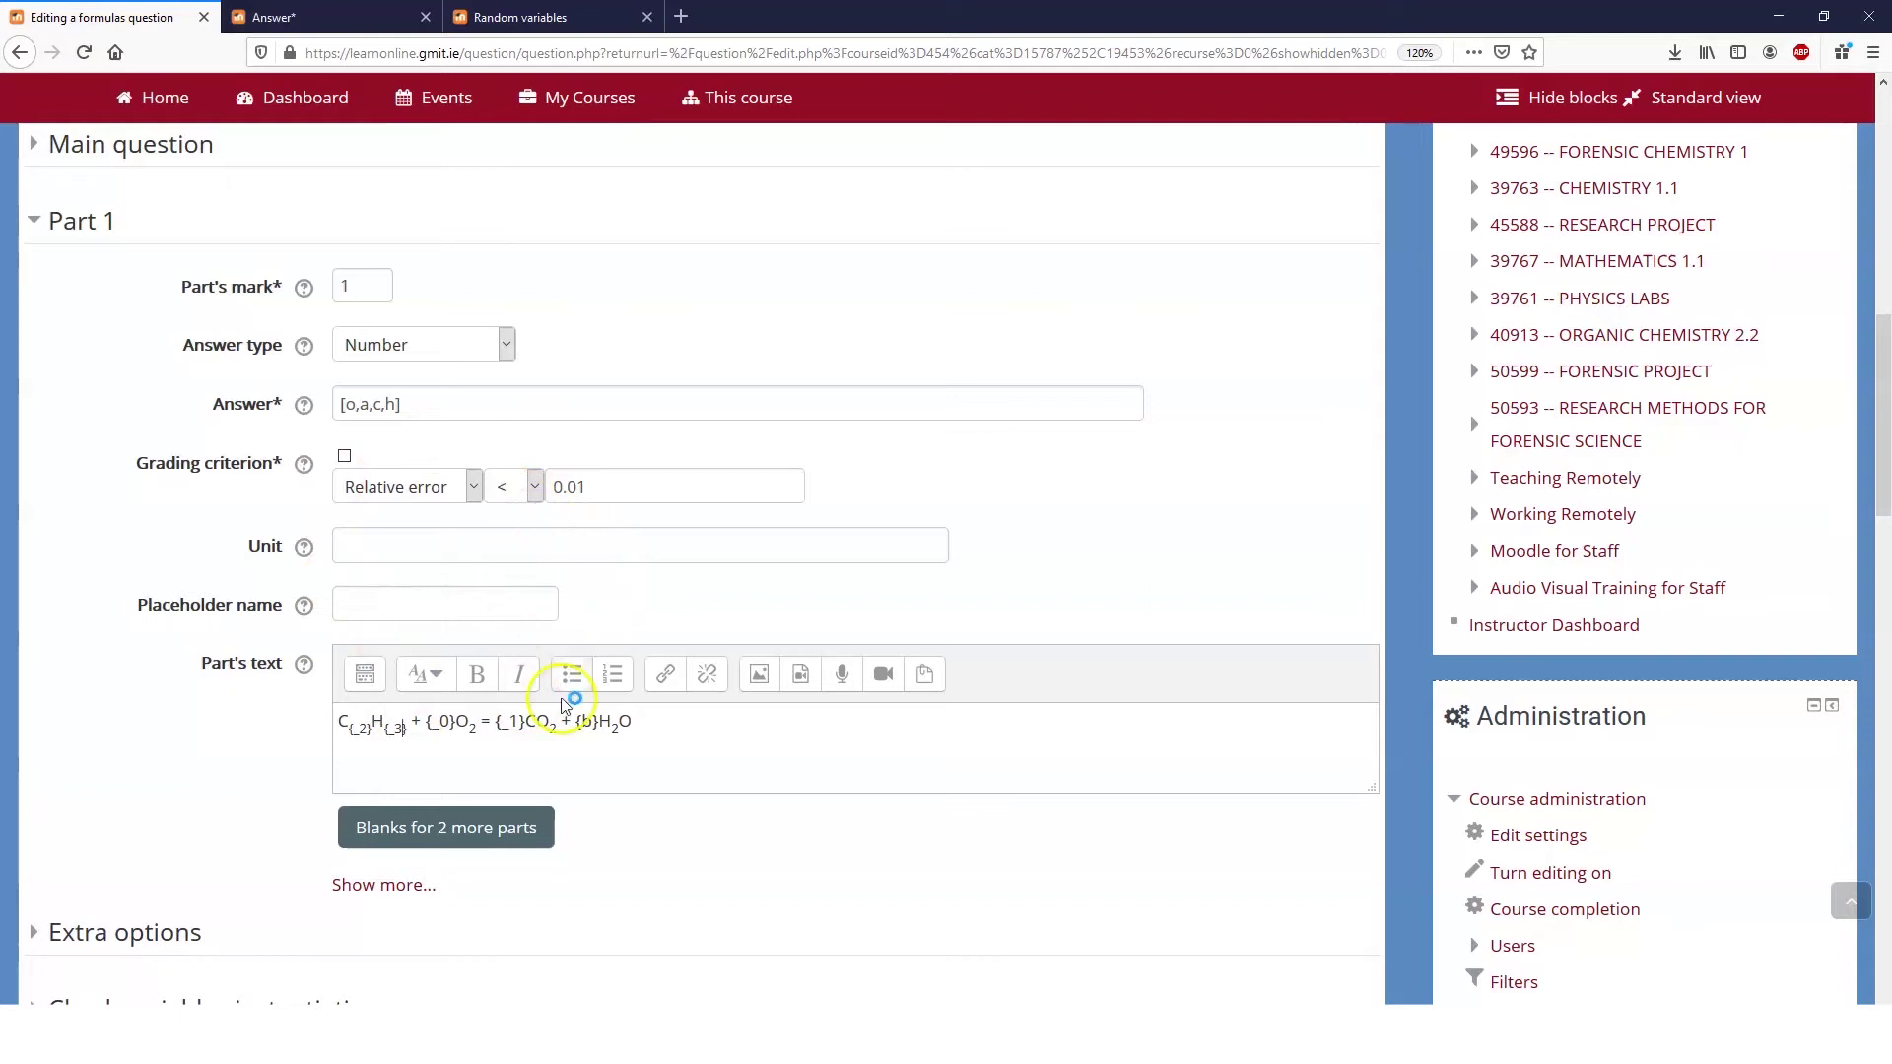
pyautogui.scroll(-10, 557, 709)
pyautogui.click(540, 323)
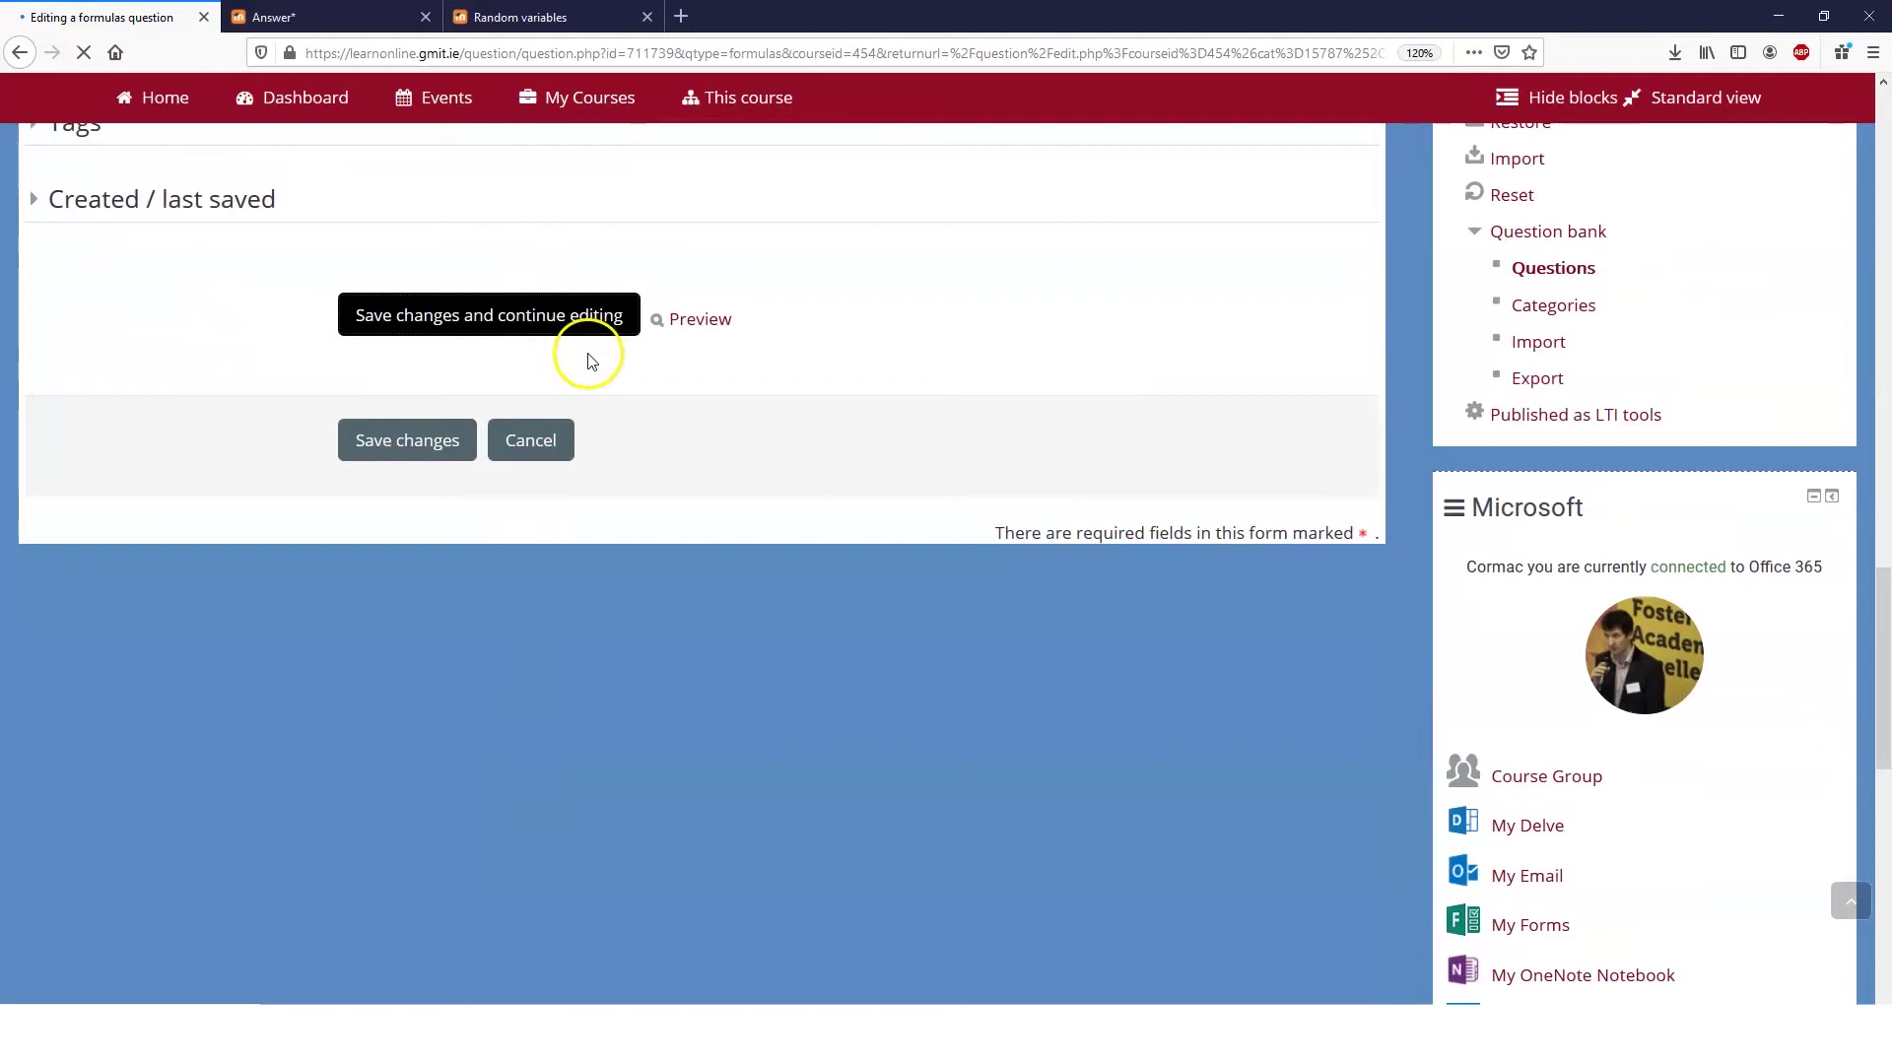
pyautogui.scroll(-15, 611, 390)
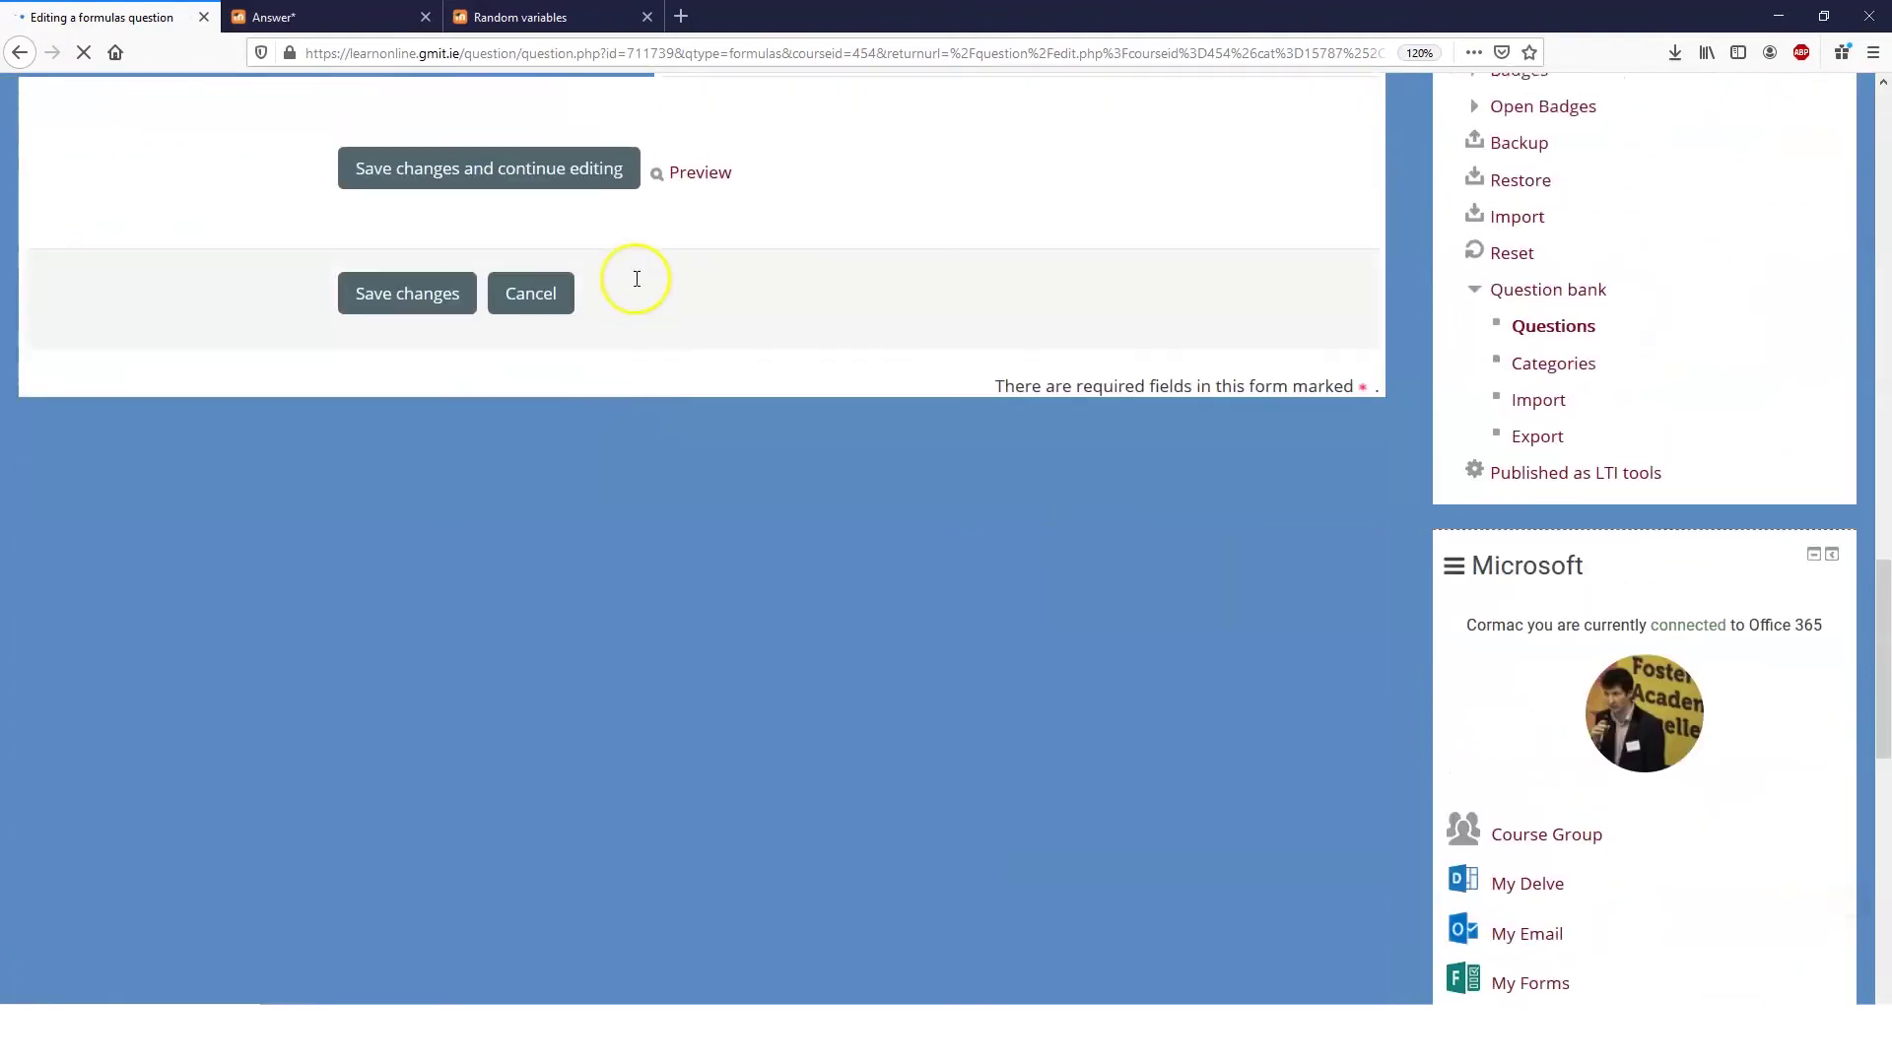
pyautogui.scroll(3, 634, 282)
pyautogui.click(705, 428)
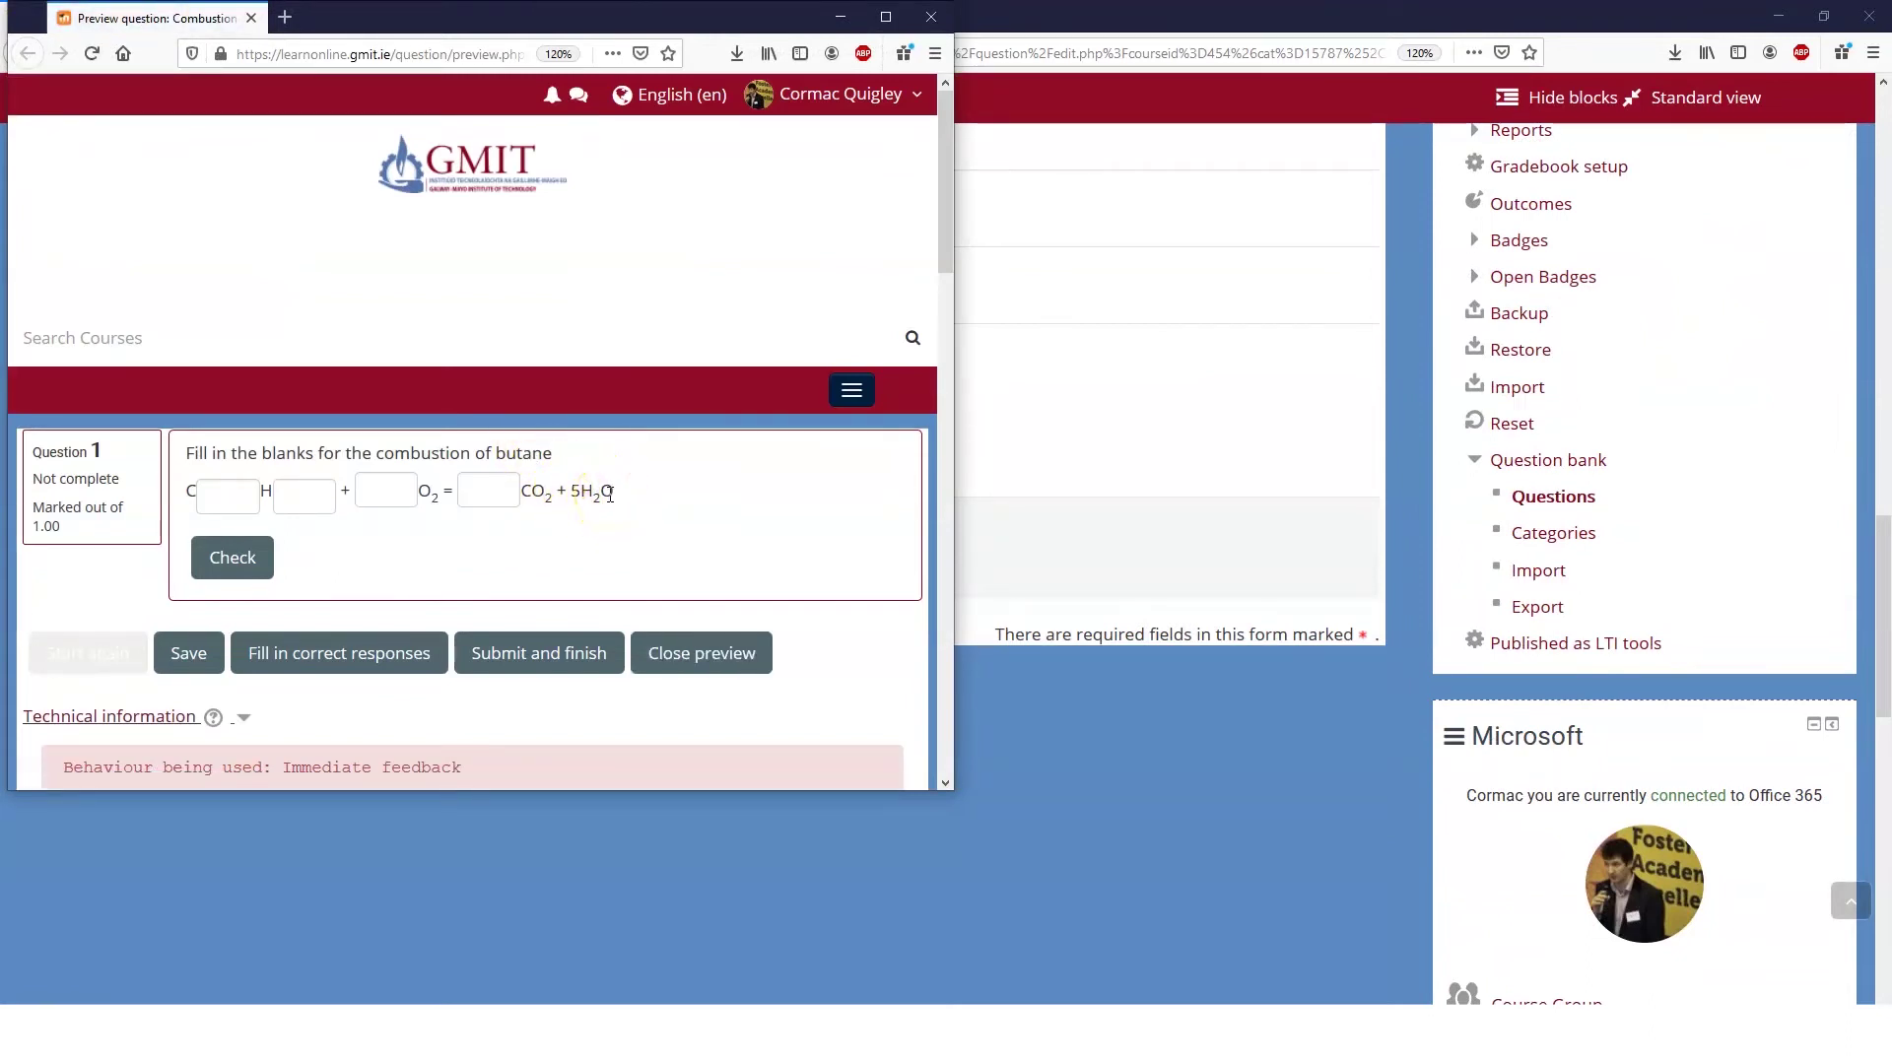
pyautogui.click(926, 17)
# In Part 1's text, renumber the blanks: water {_2}, carbon {_3}, hydrogen {_4}
pyautogui.scroll(15, 497, 571)
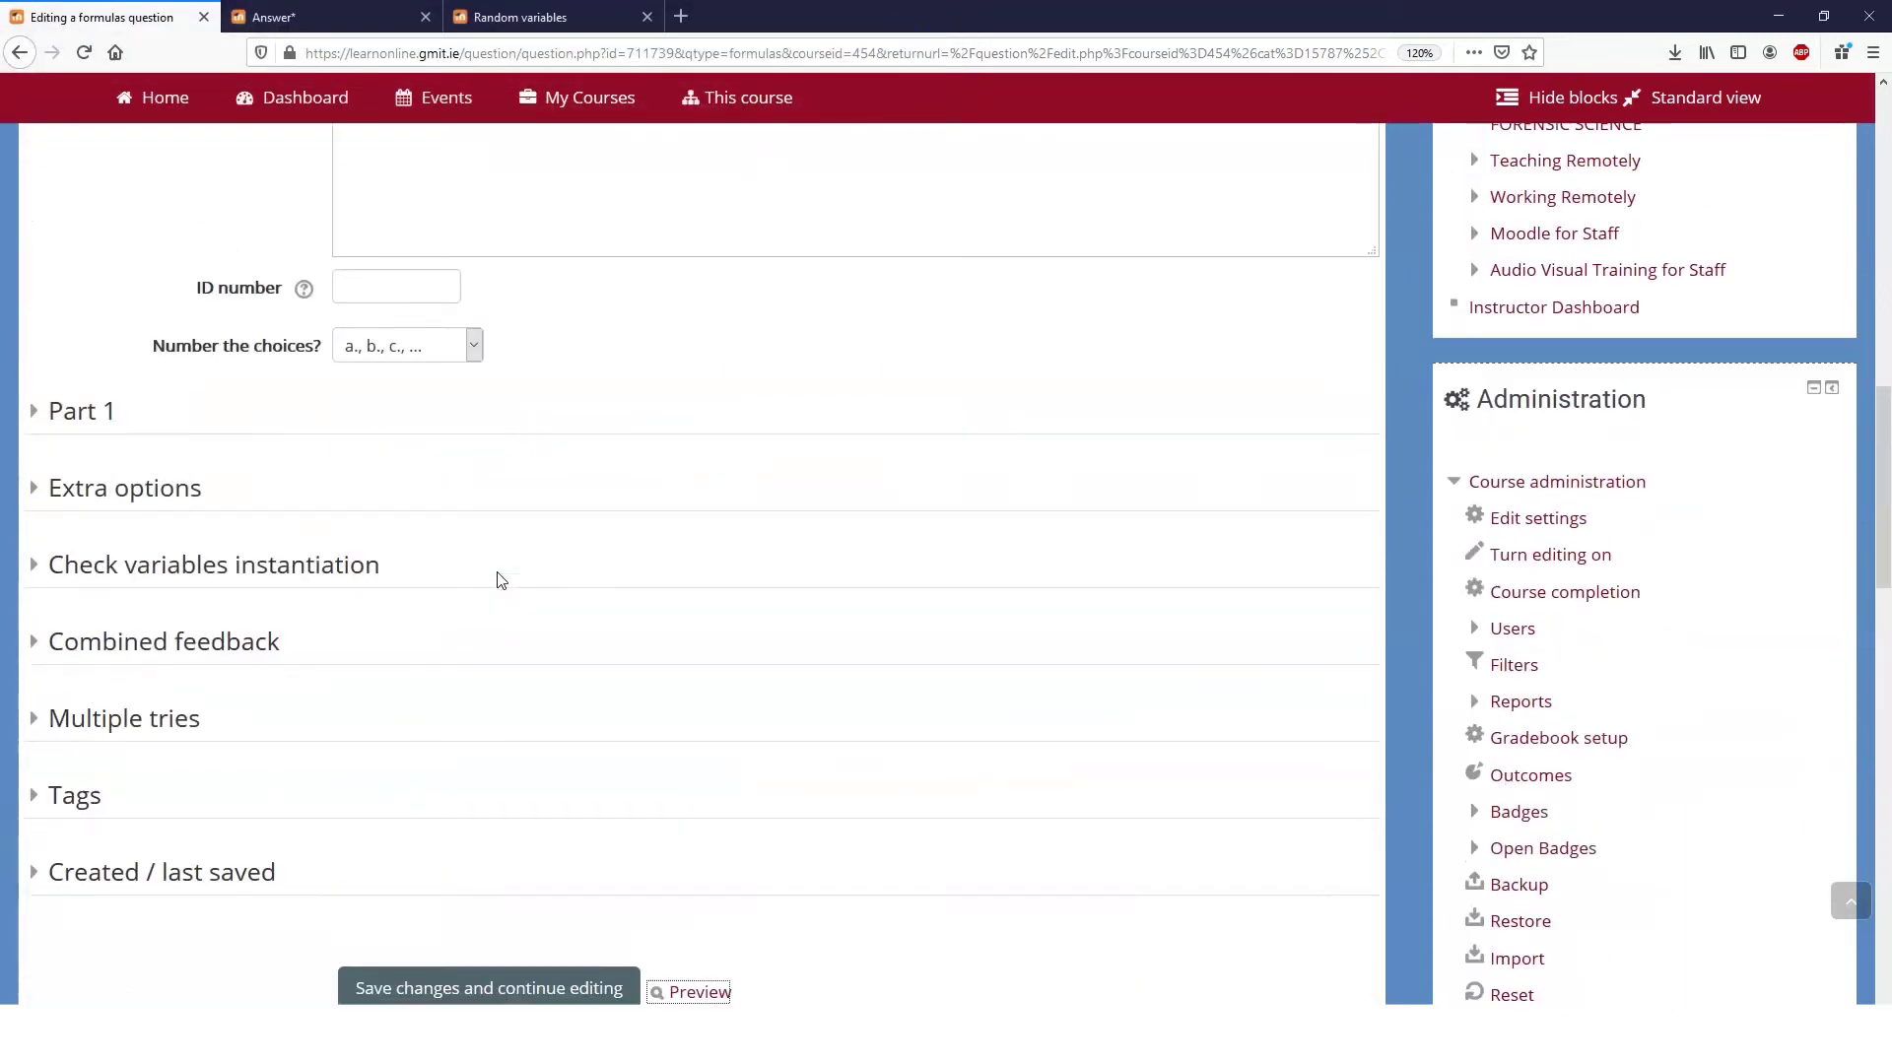
pyautogui.scroll(-12, 254, 606)
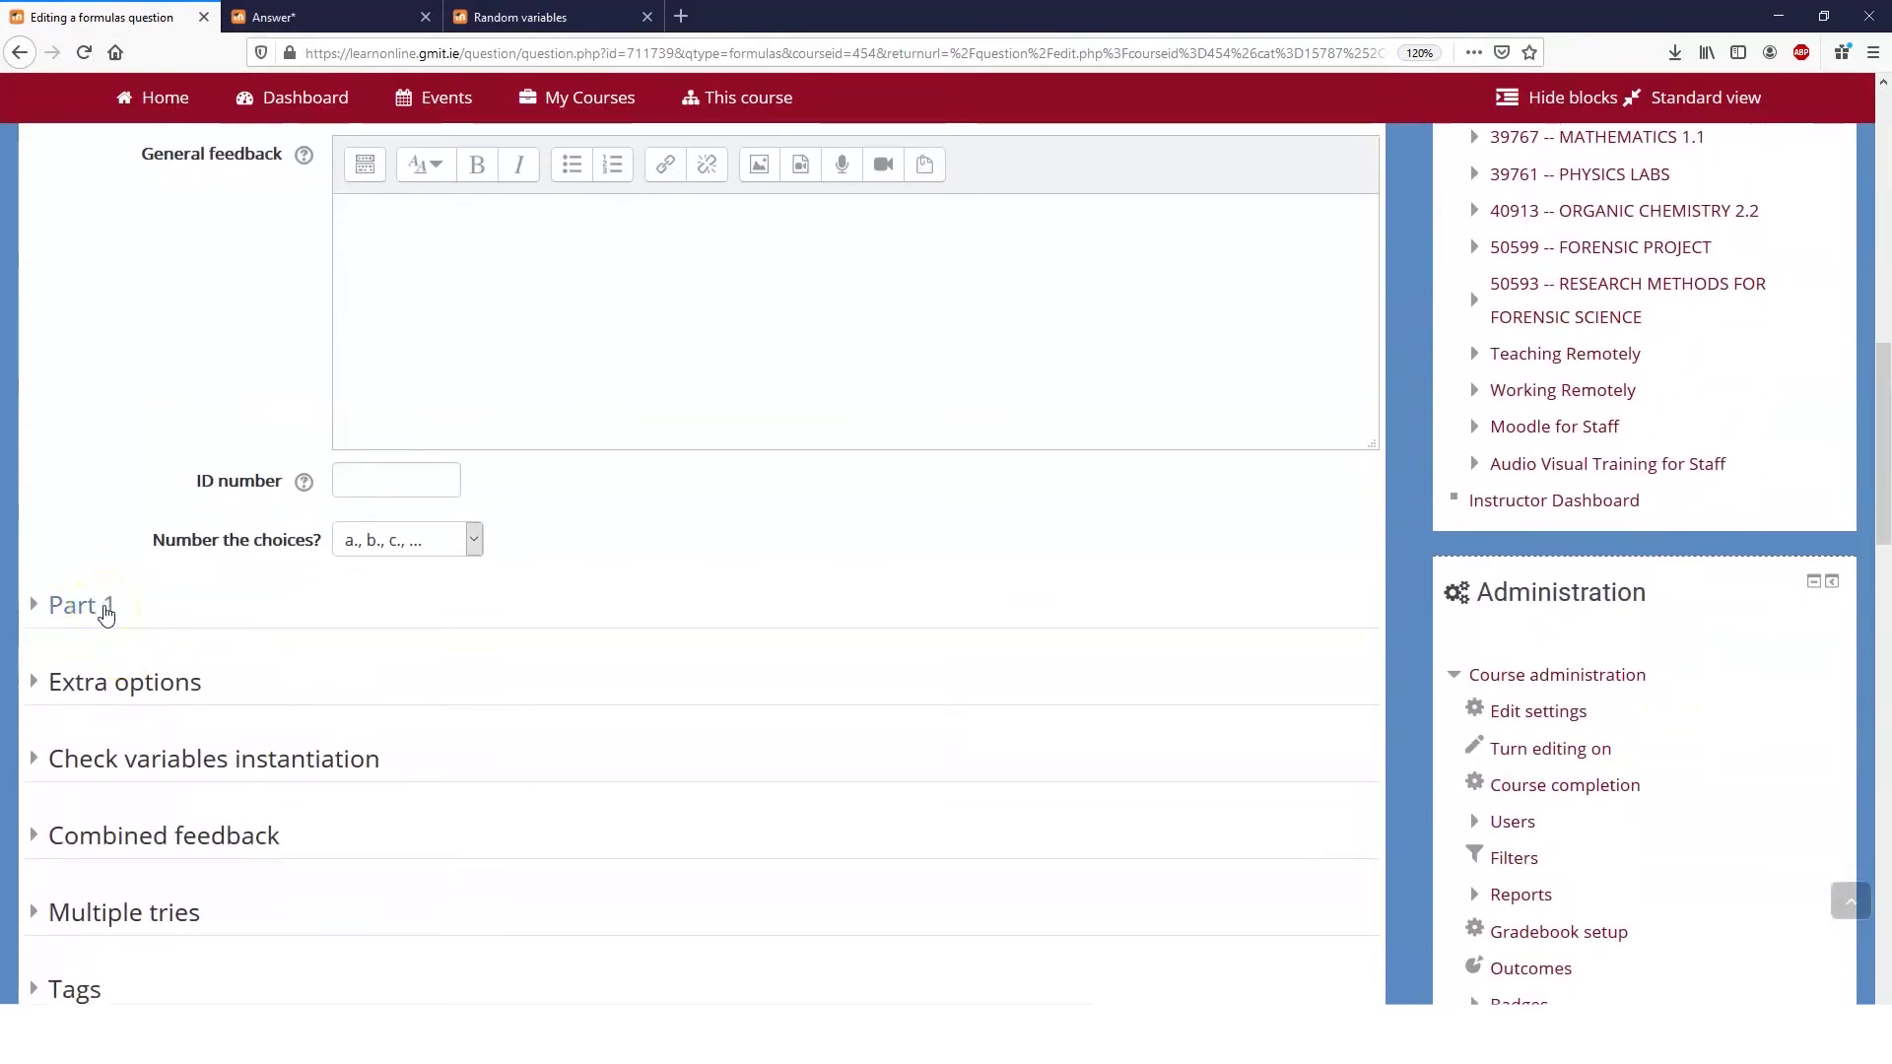
pyautogui.click(106, 613)
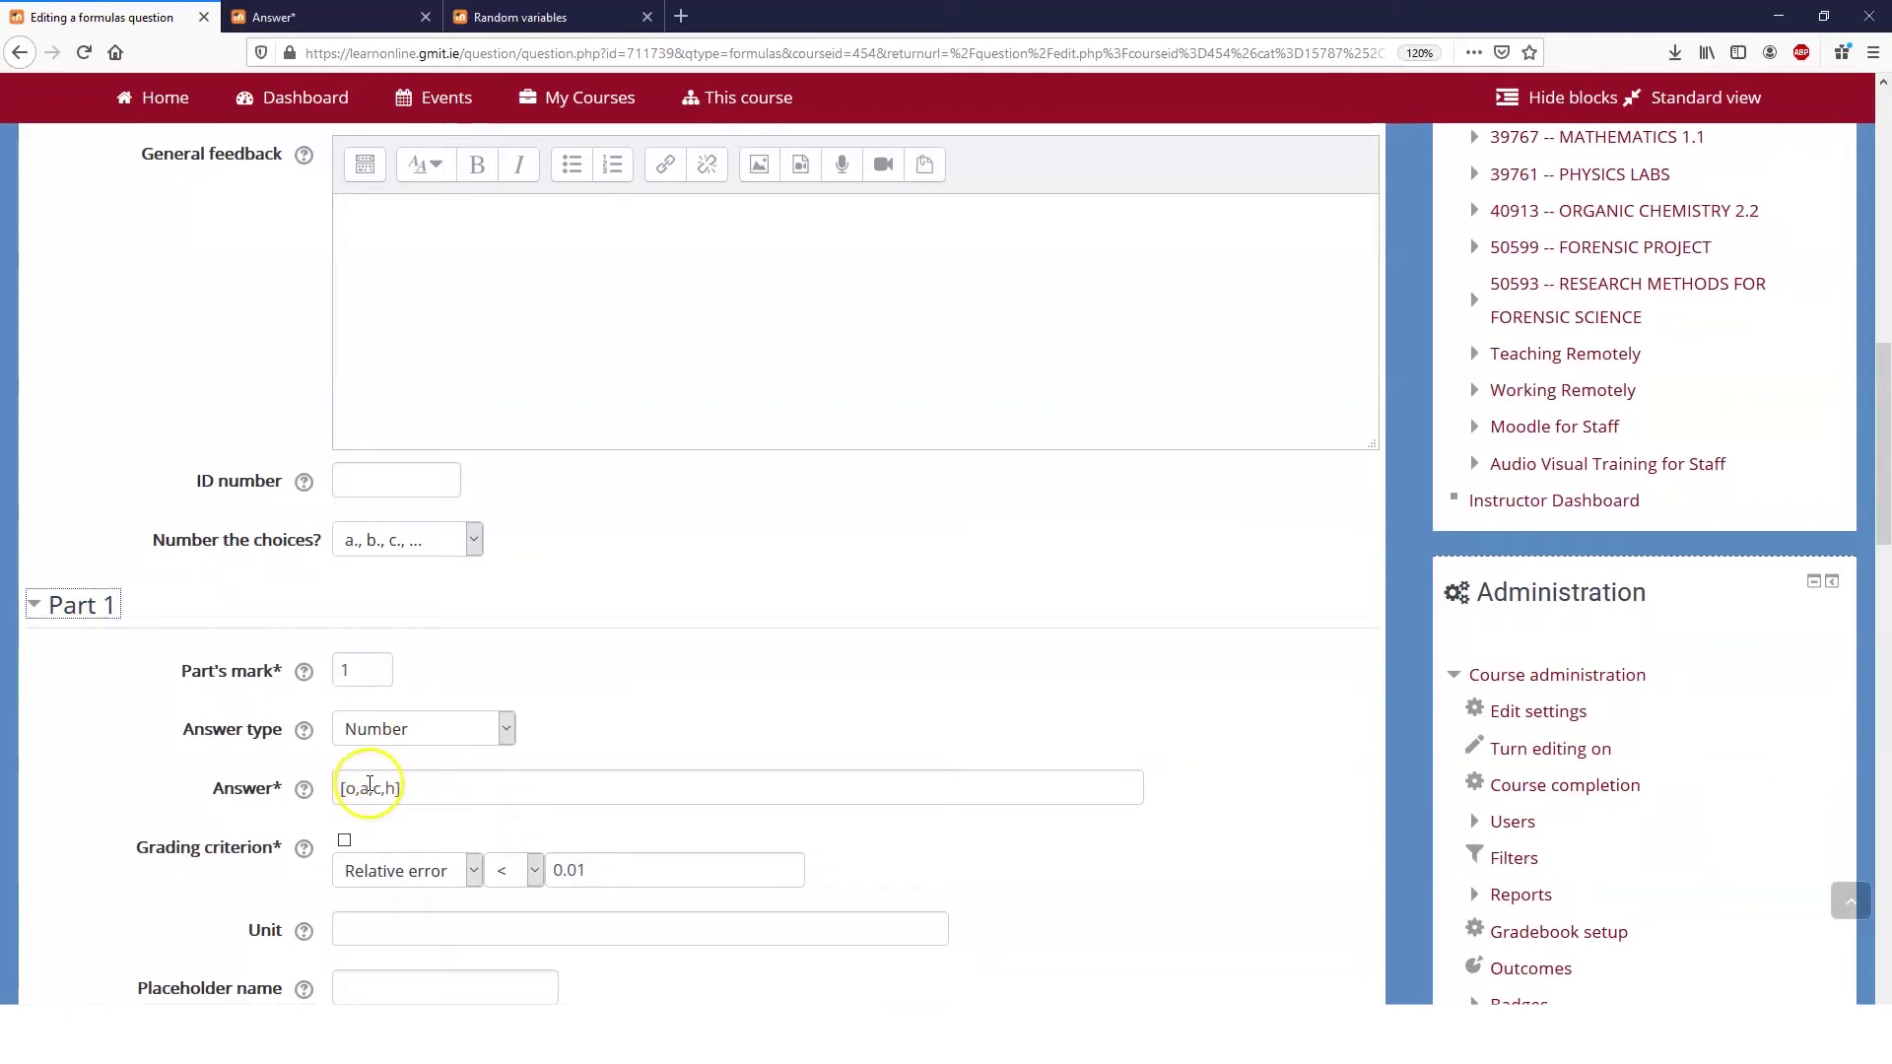
pyautogui.scroll(-4, 368, 786)
pyautogui.click(364, 739)
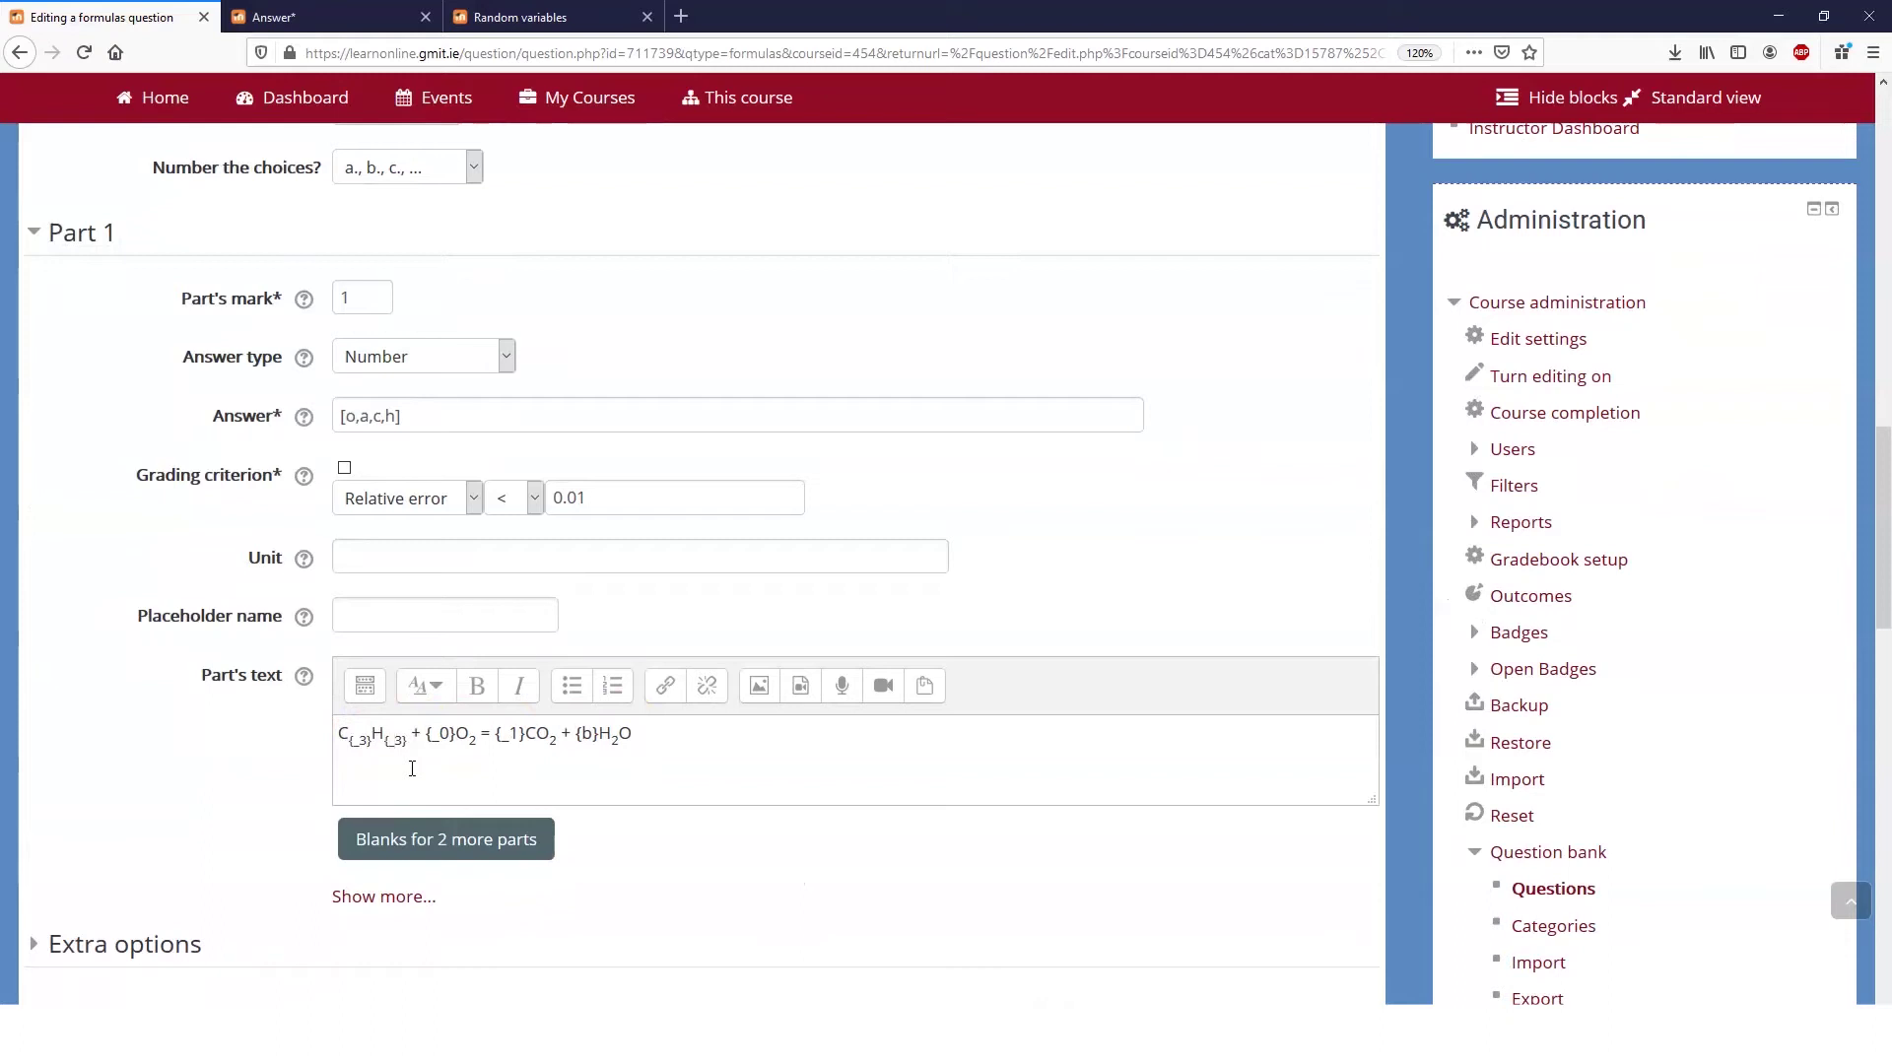
pyautogui.hotkey('shift', 'Right')
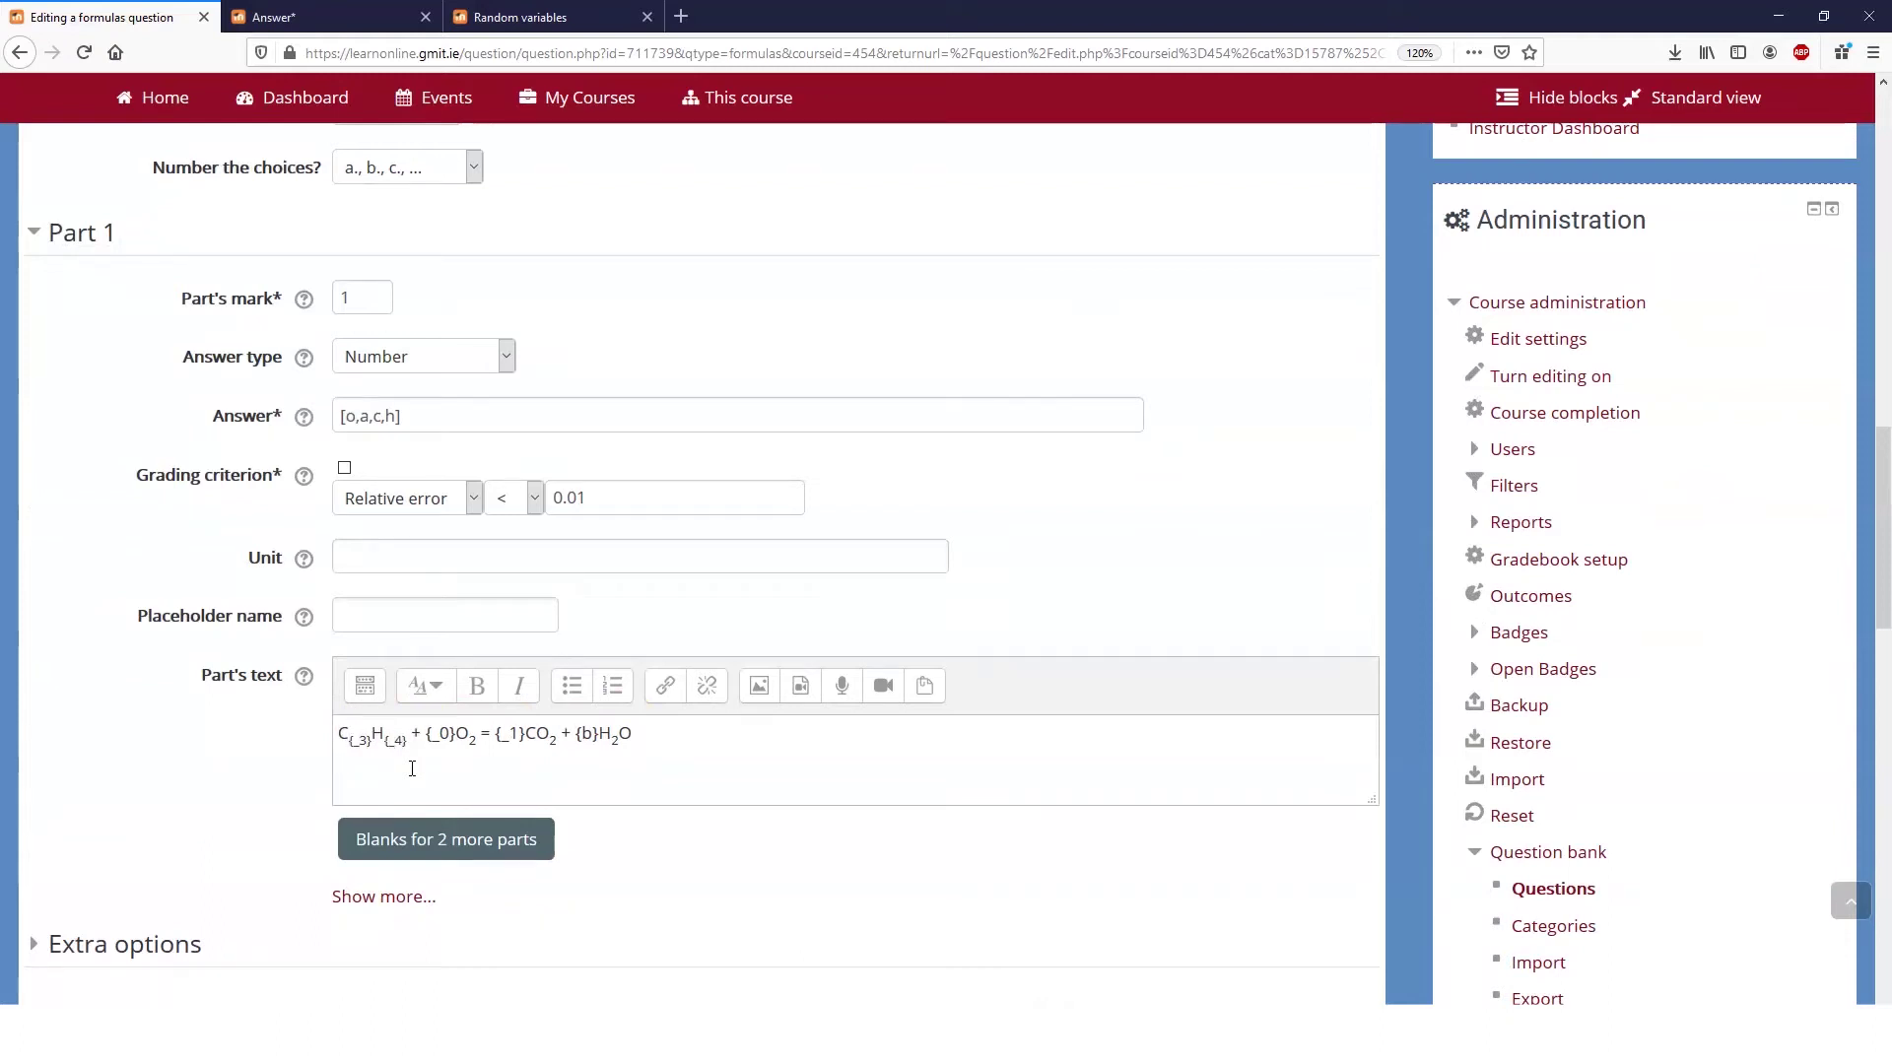
pyautogui.click(590, 734)
pyautogui.write('_2')
# Change Part 1's answer list to [o,a,b,c,h]
pyautogui.click(371, 415)
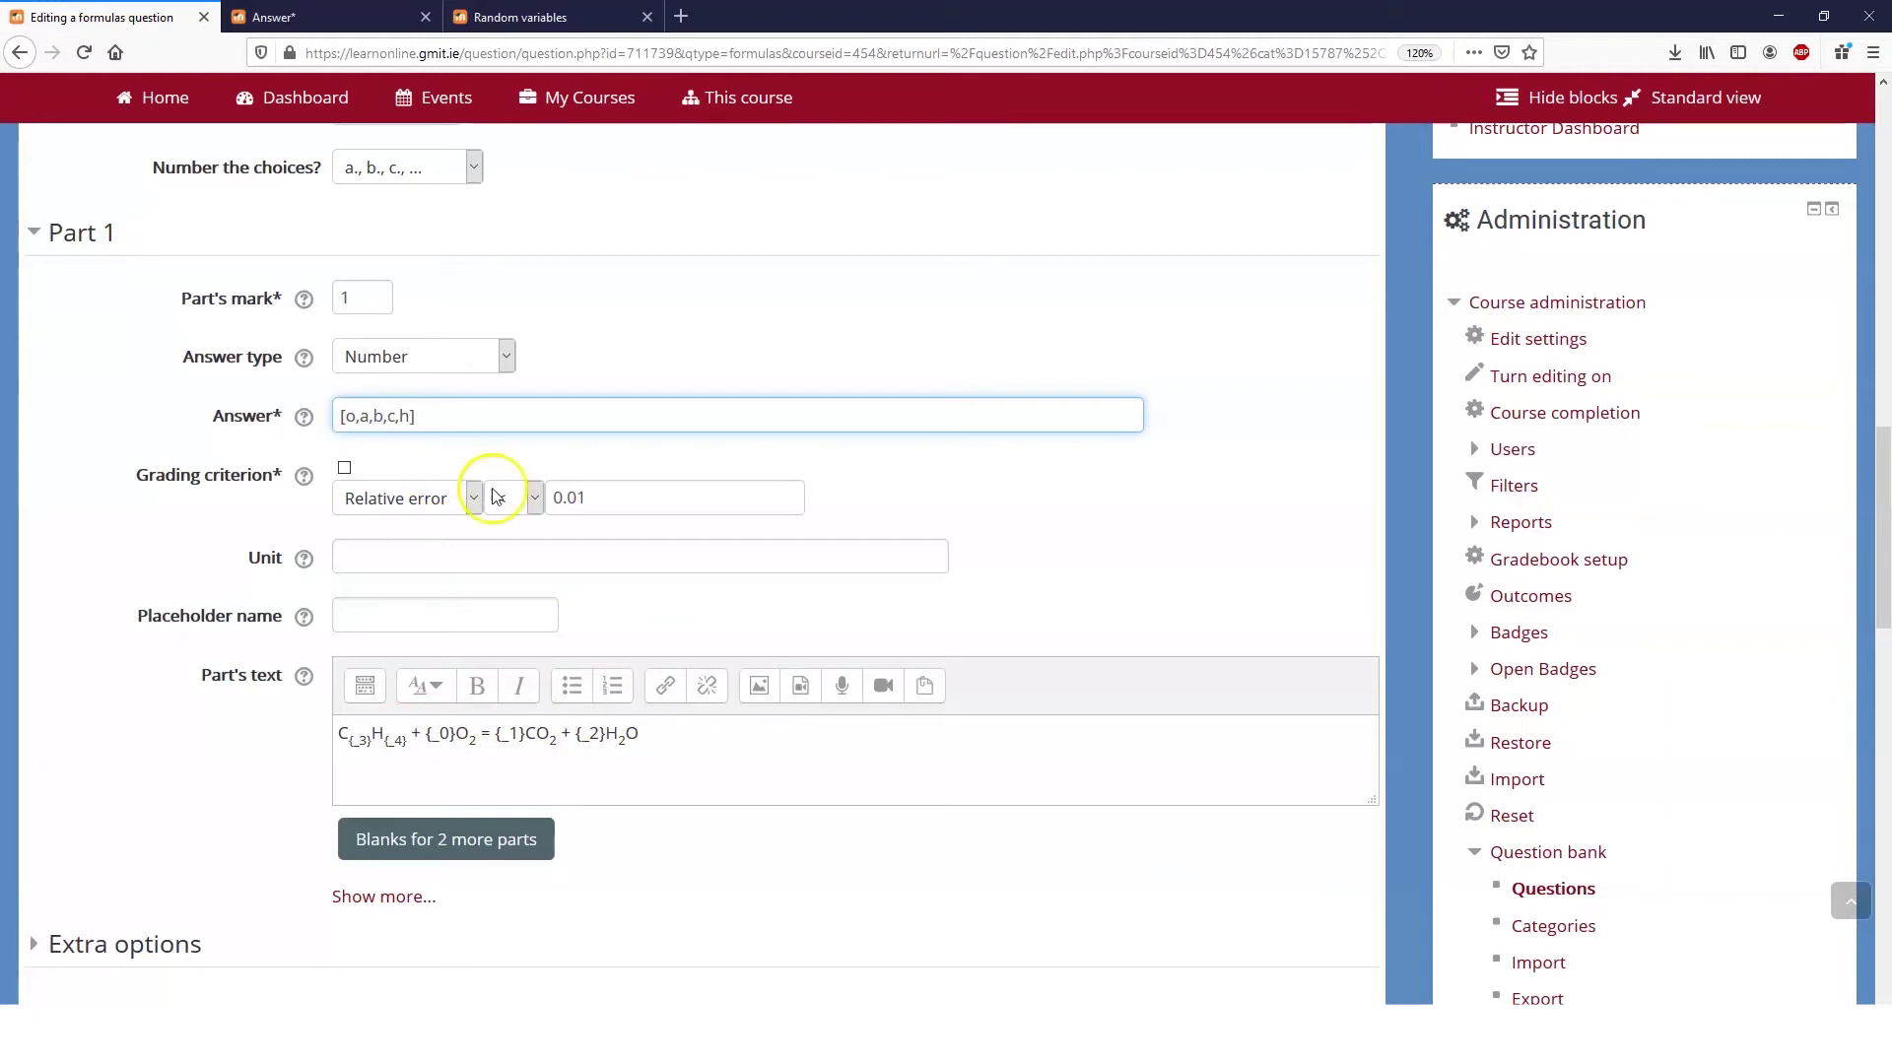
pyautogui.click(739, 756)
pyautogui.scroll(2, 677, 755)
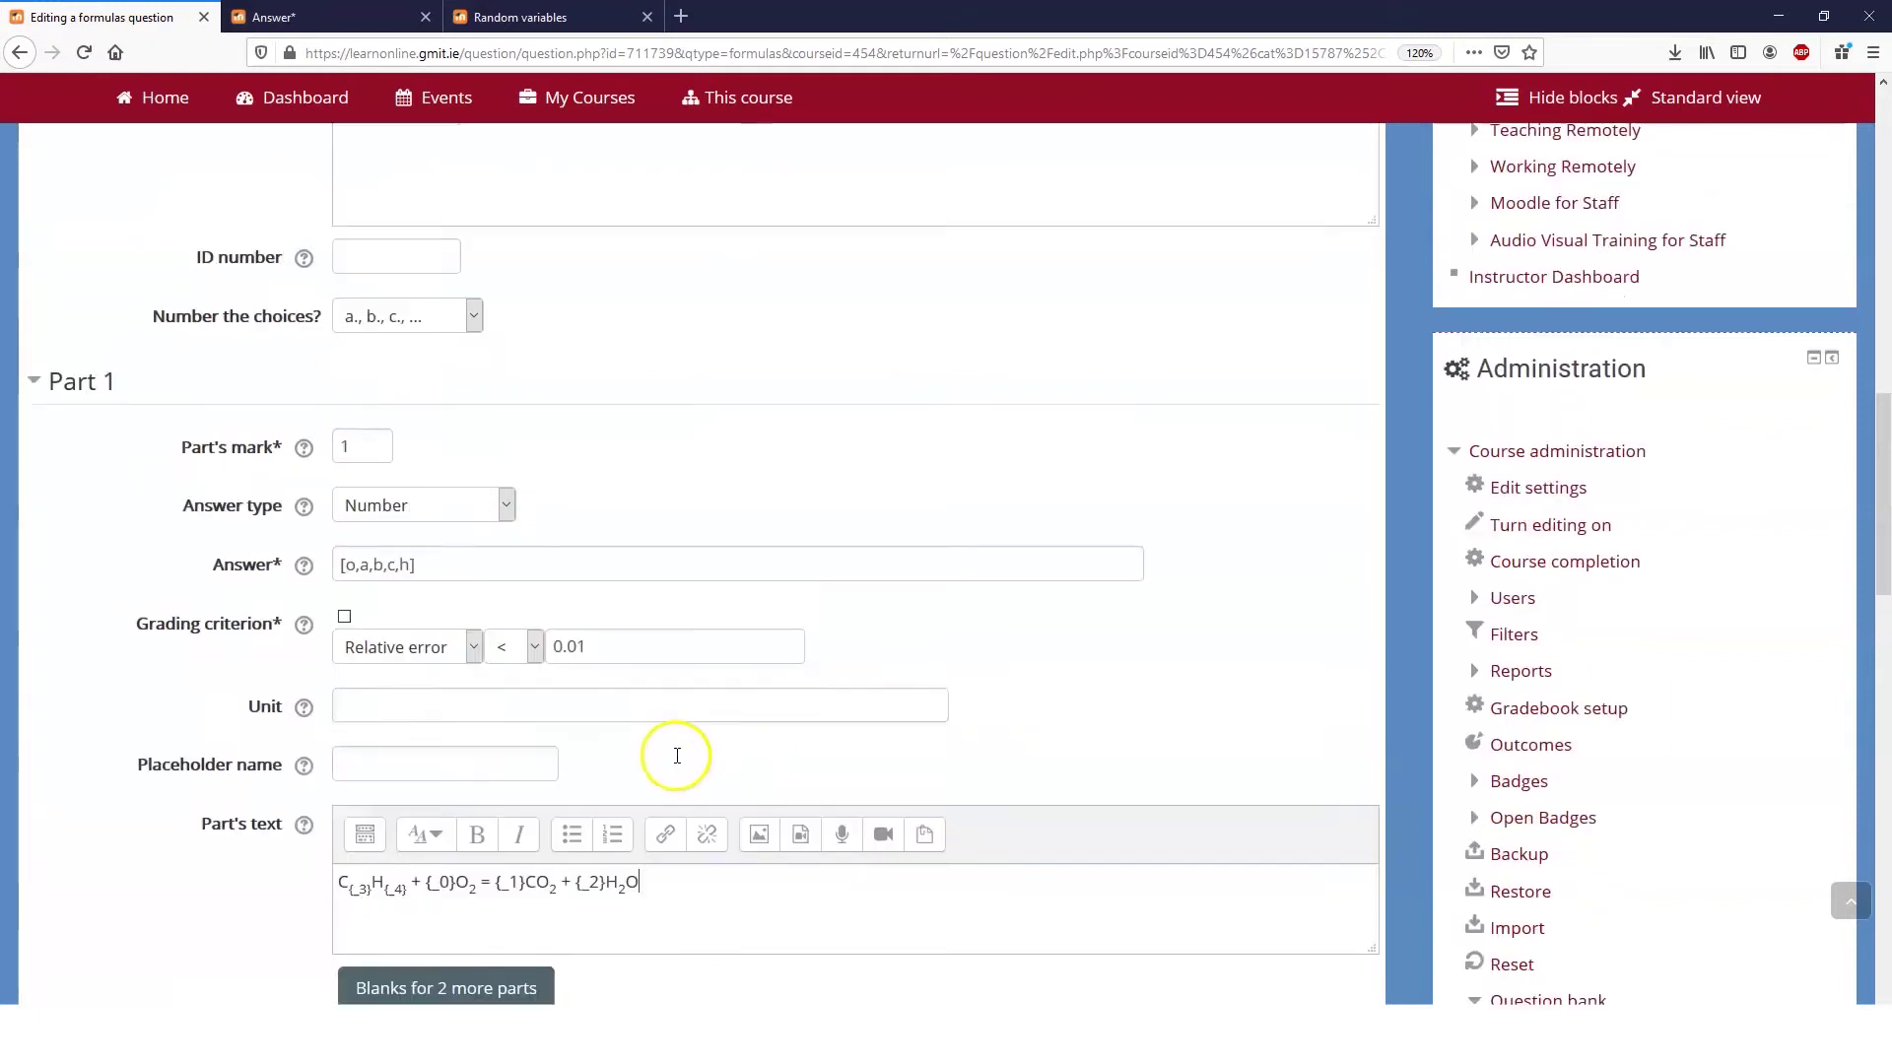
pyautogui.scroll(10, 677, 756)
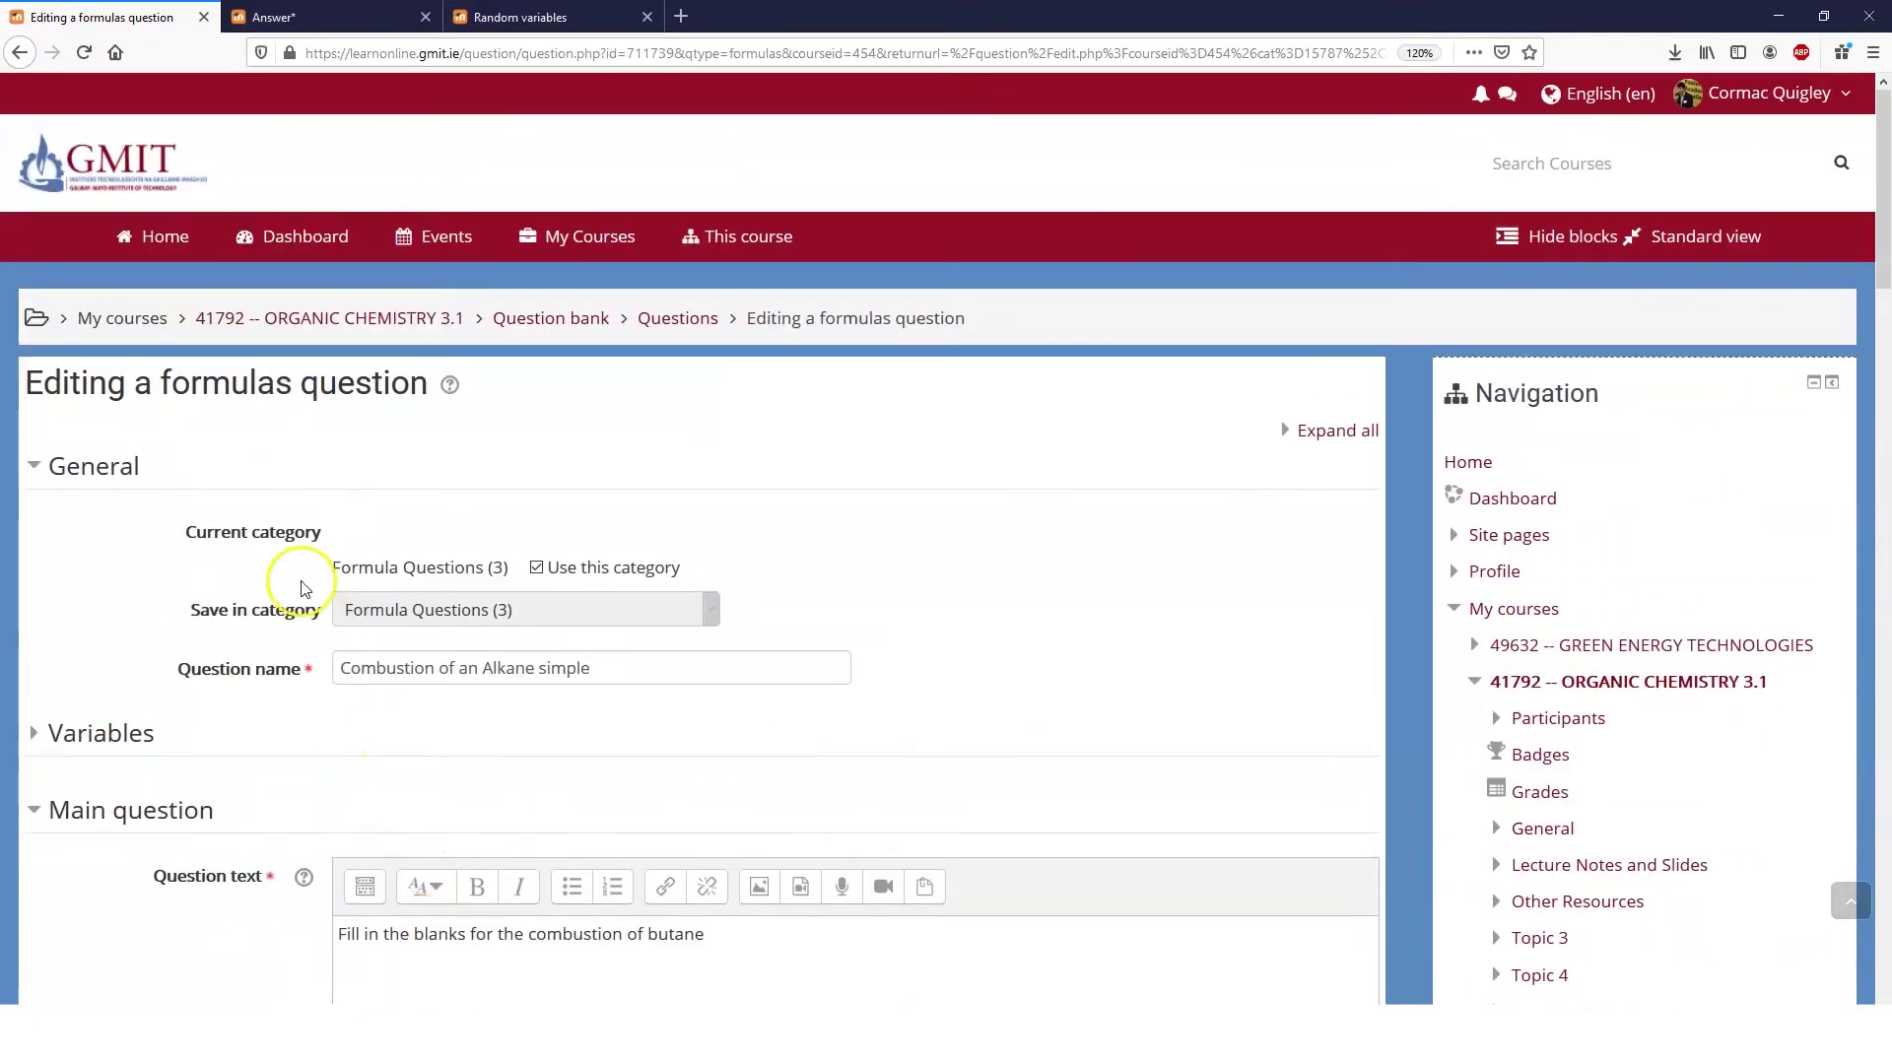
# Enlarge the Global variables box and delete the n = pick(...) line, keeping h, o, a and b
pyautogui.click(88, 734)
pyautogui.scroll(-4, 388, 663)
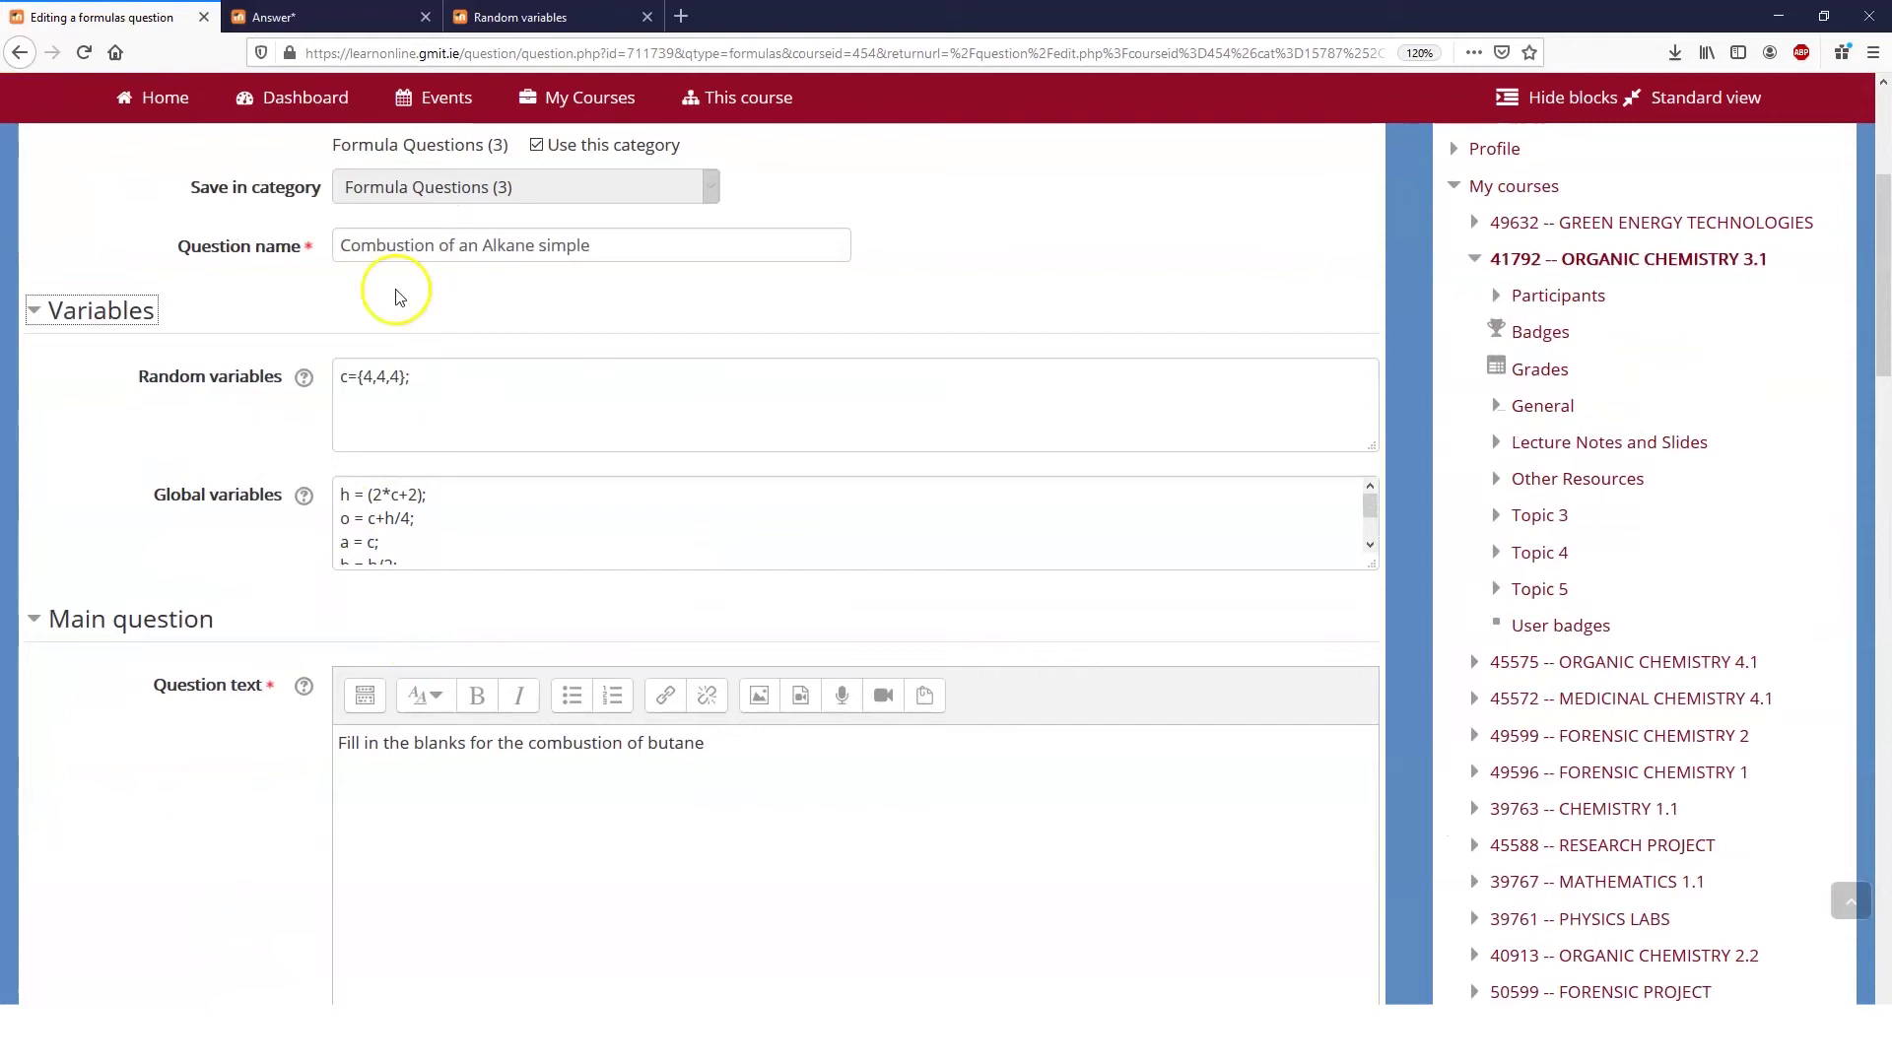
pyautogui.moveTo(1370, 564); pyautogui.dragTo(1369, 726)
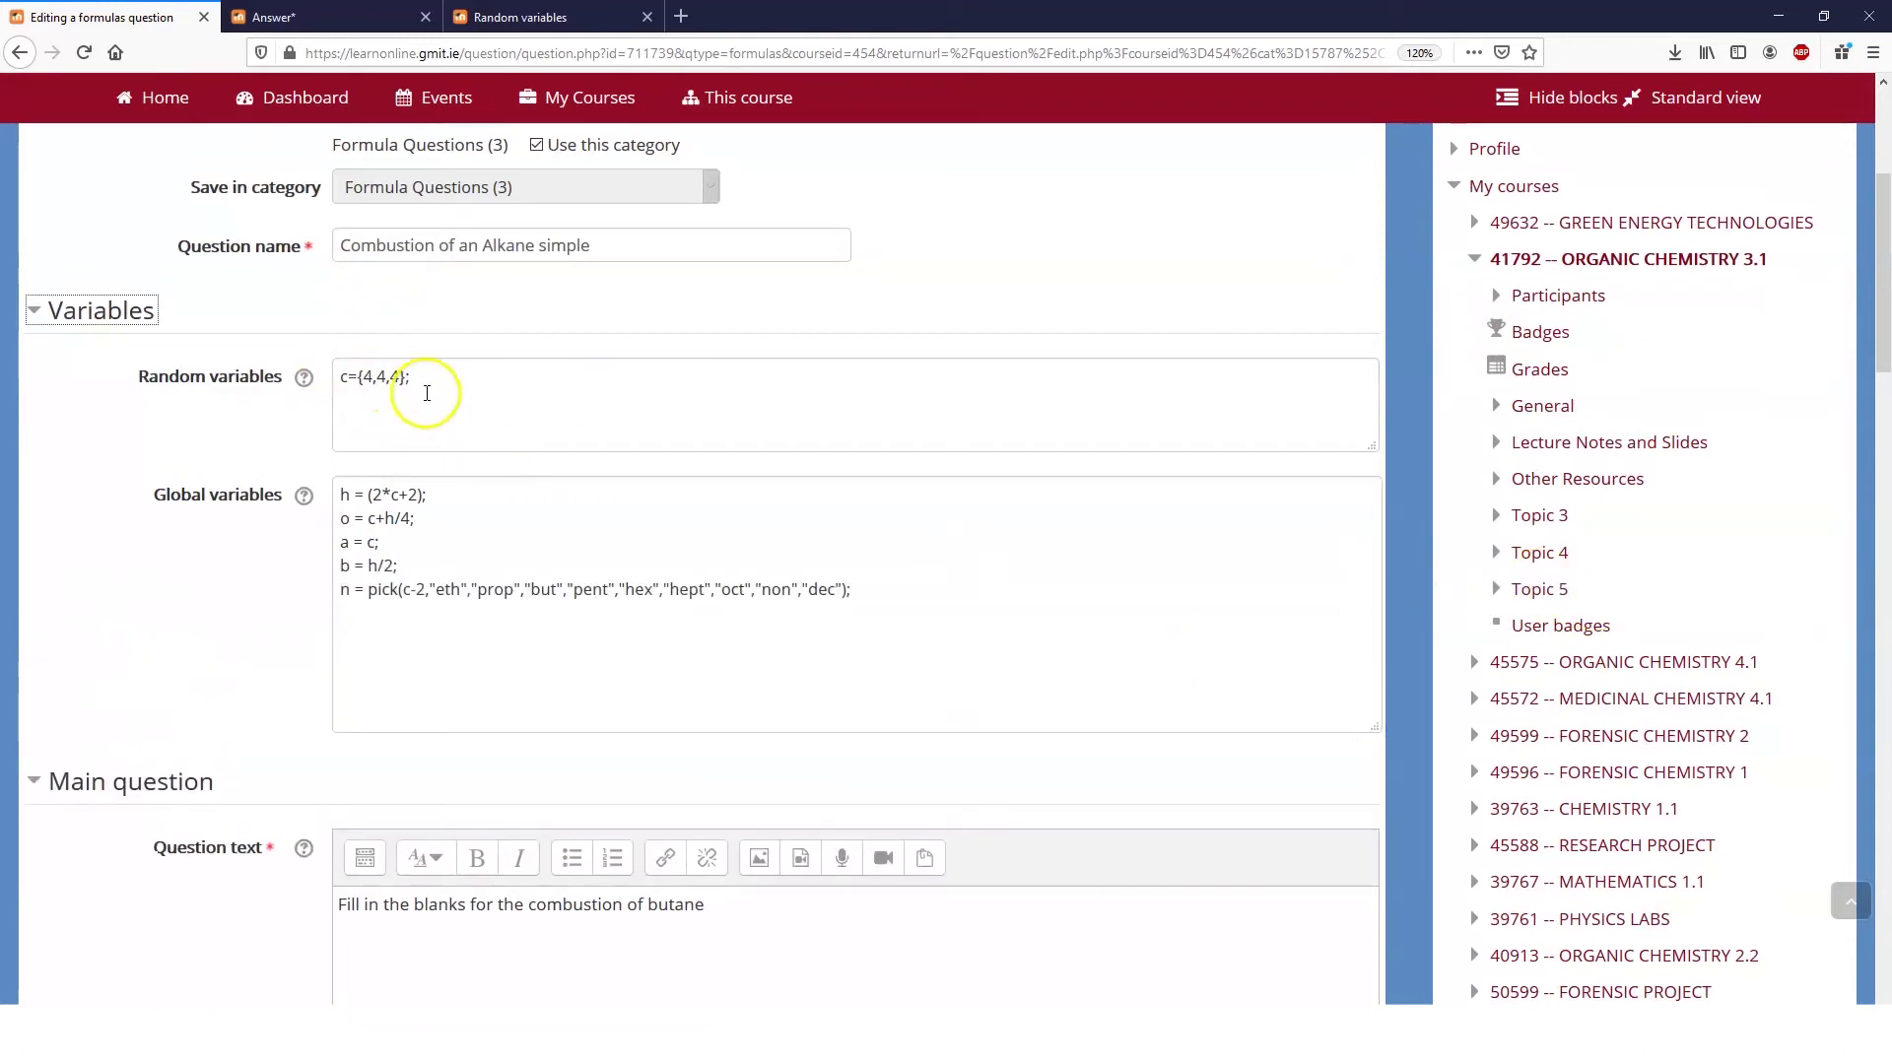
pyautogui.moveTo(853, 589); pyautogui.dragTo(269, 600)
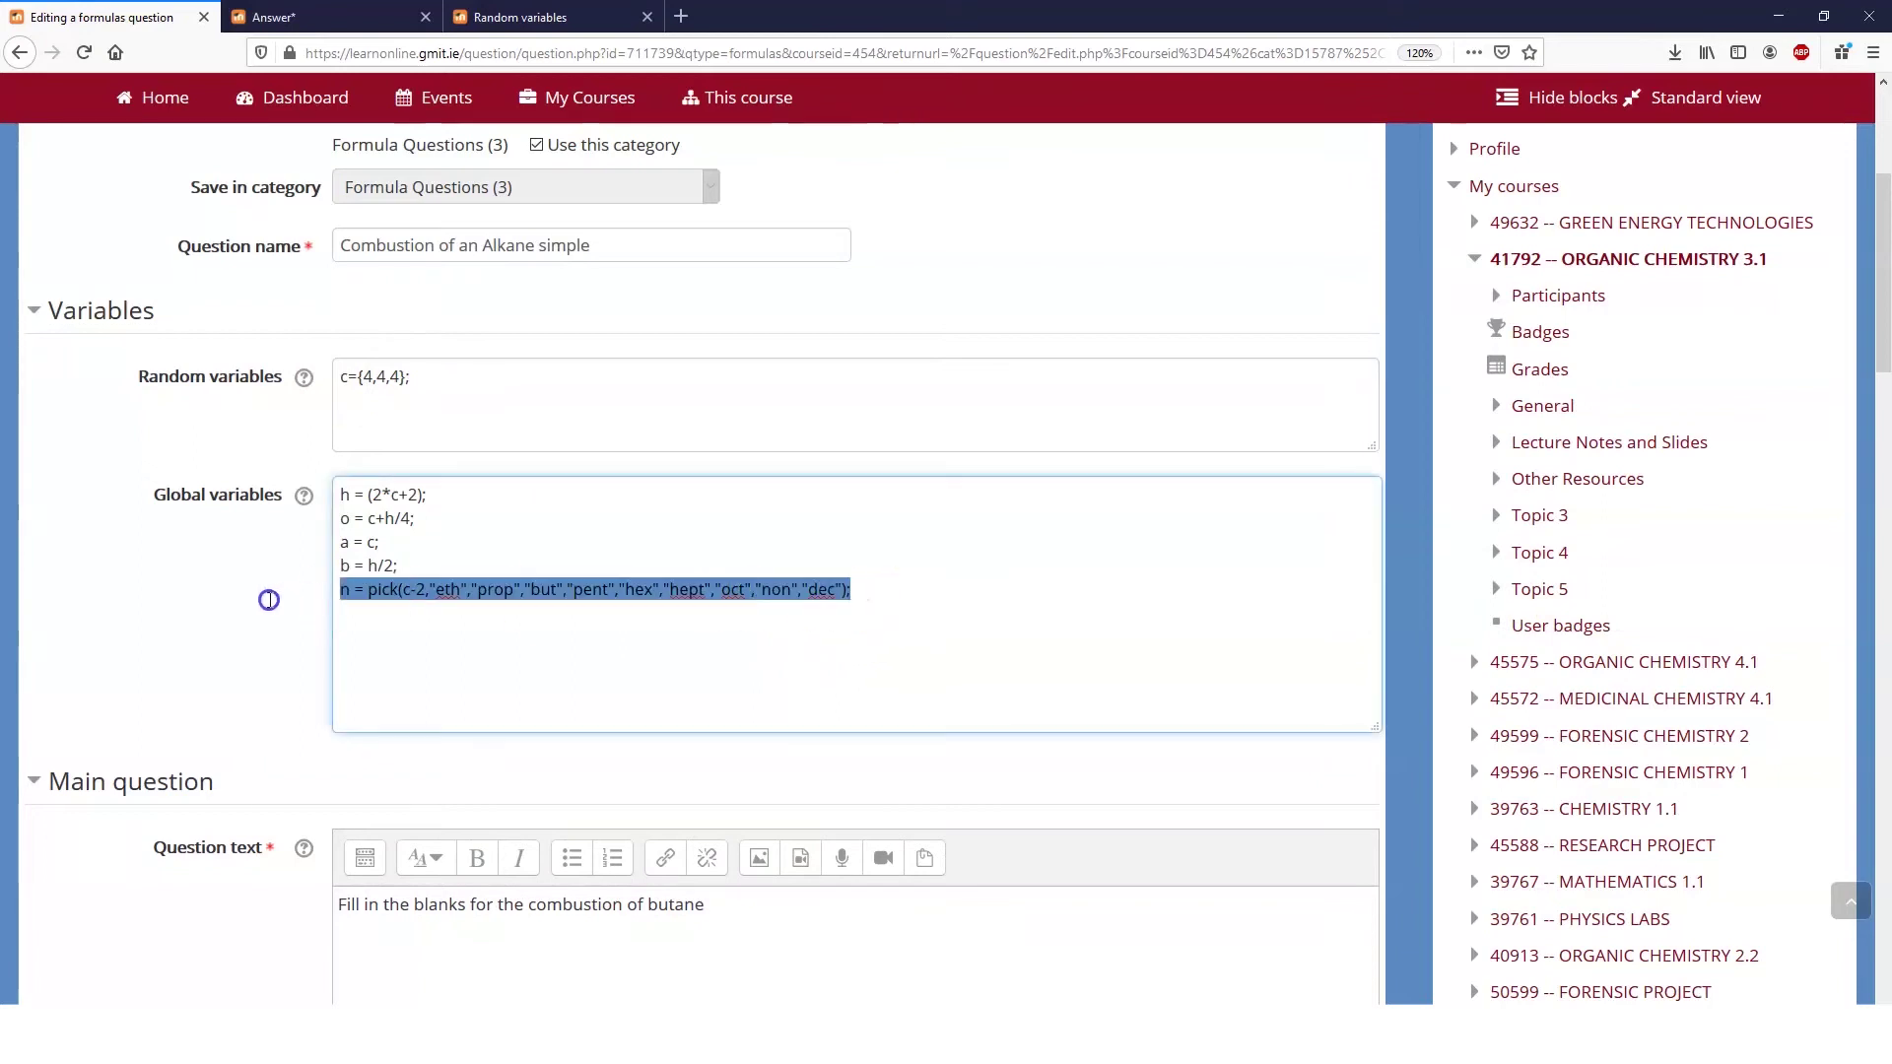
pyautogui.press('BackSpace')
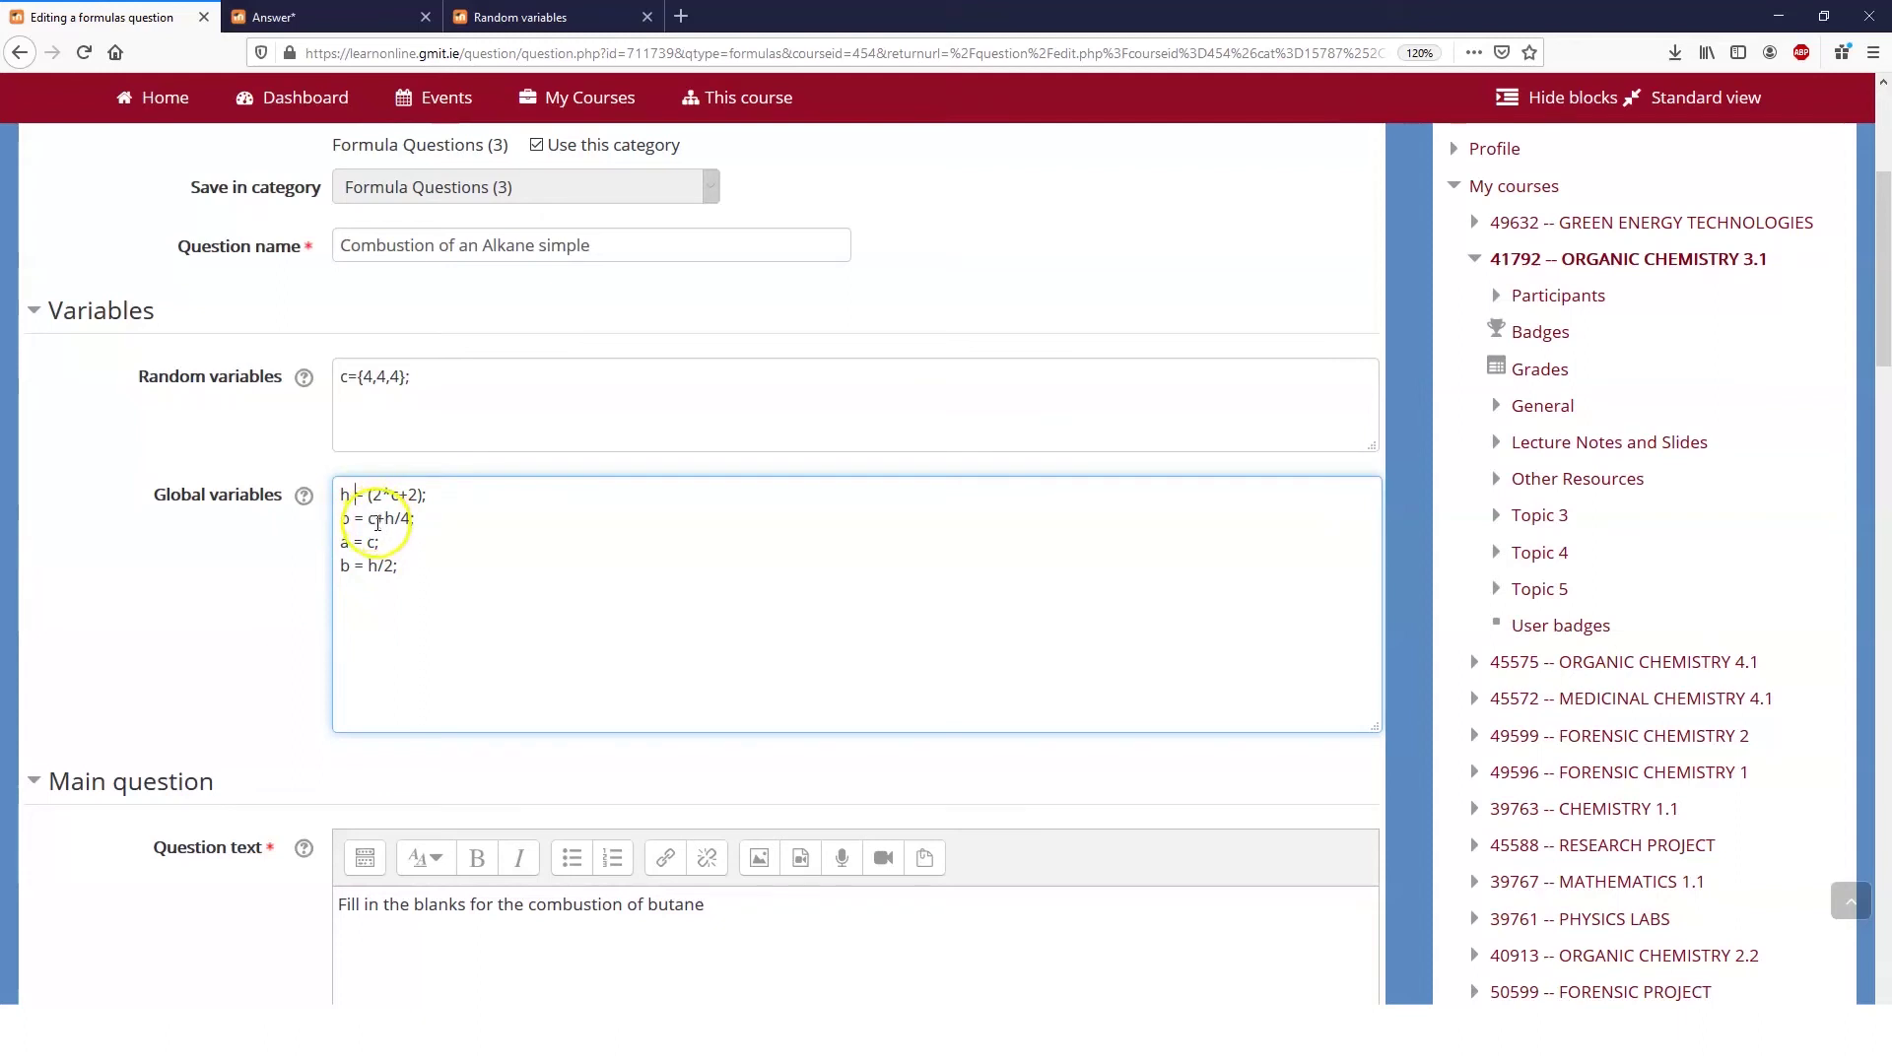
pyautogui.moveTo(342, 494); pyautogui.dragTo(430, 494)
pyautogui.click(432, 494)
pyautogui.moveTo(401, 545)
pyautogui.mouseDown()
pyautogui.moveTo(425, 544)
pyautogui.moveTo(347, 564)
pyautogui.moveTo(392, 569)
pyautogui.mouseUp()
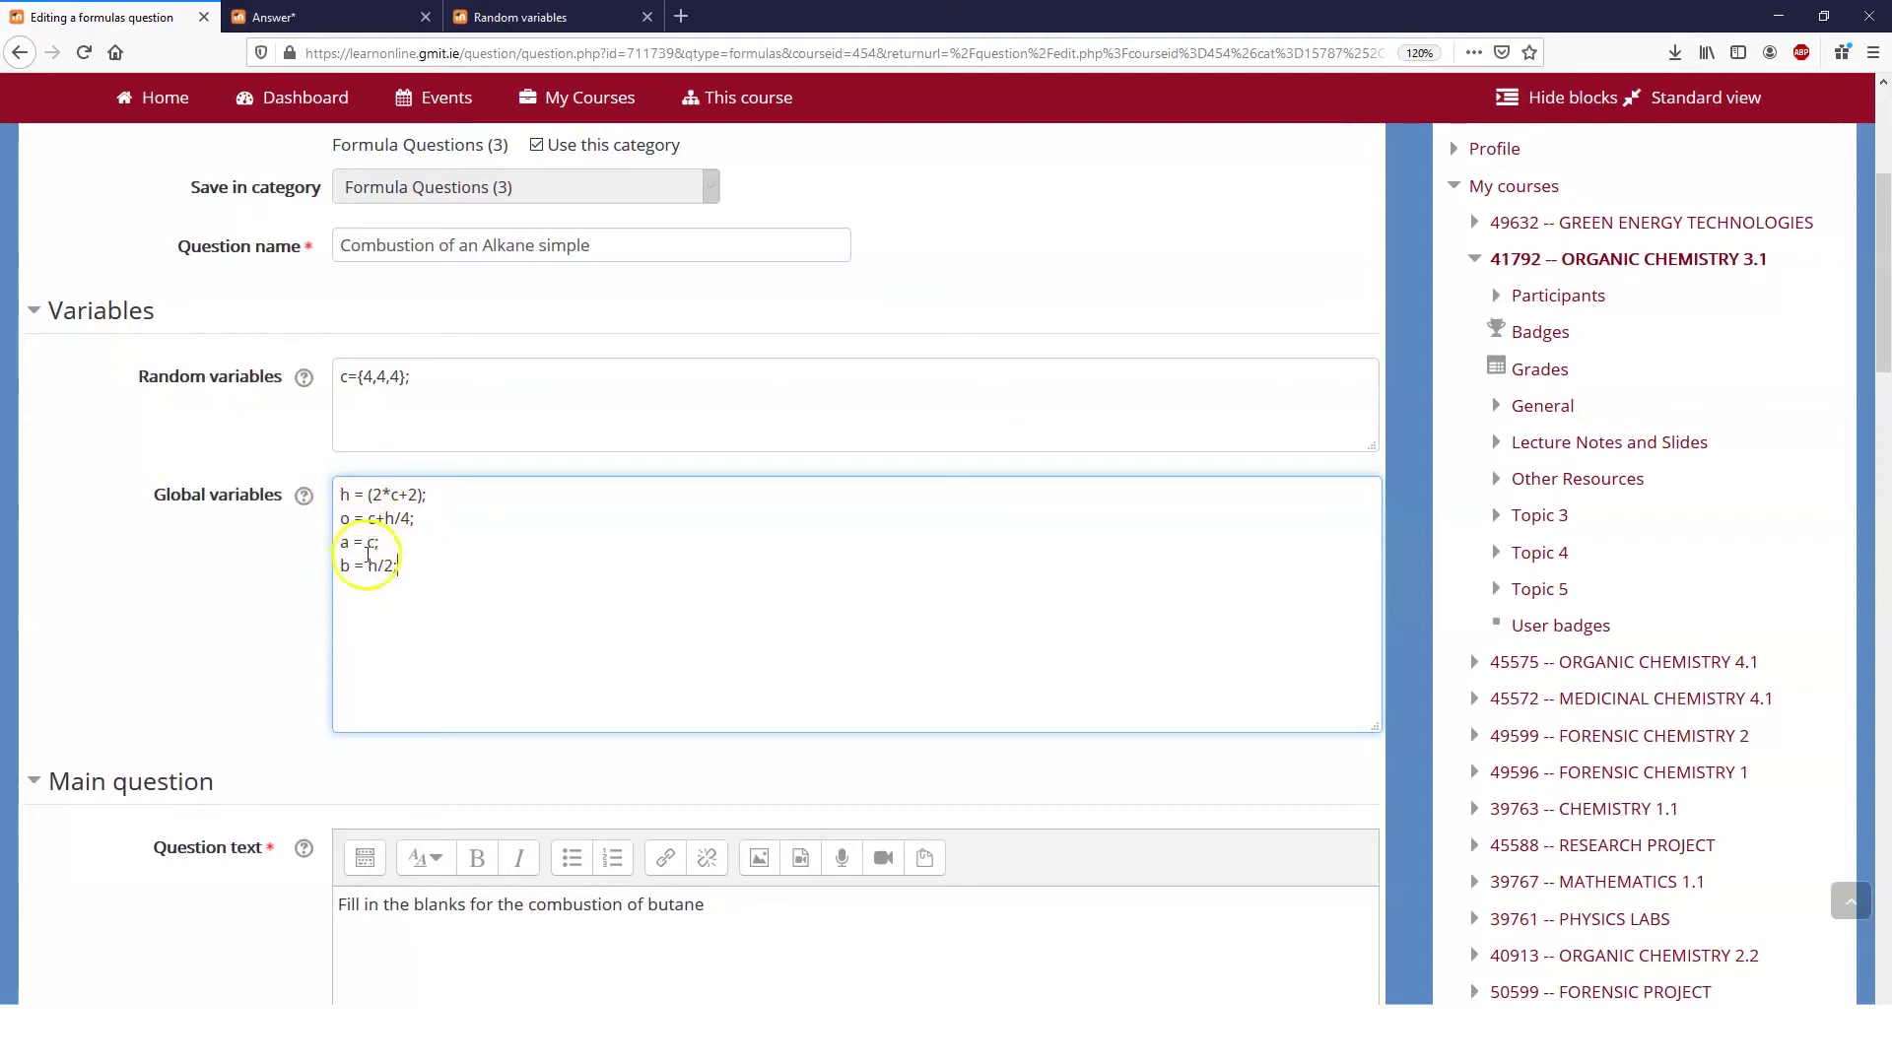
pyautogui.scroll(-15, 404, 550)
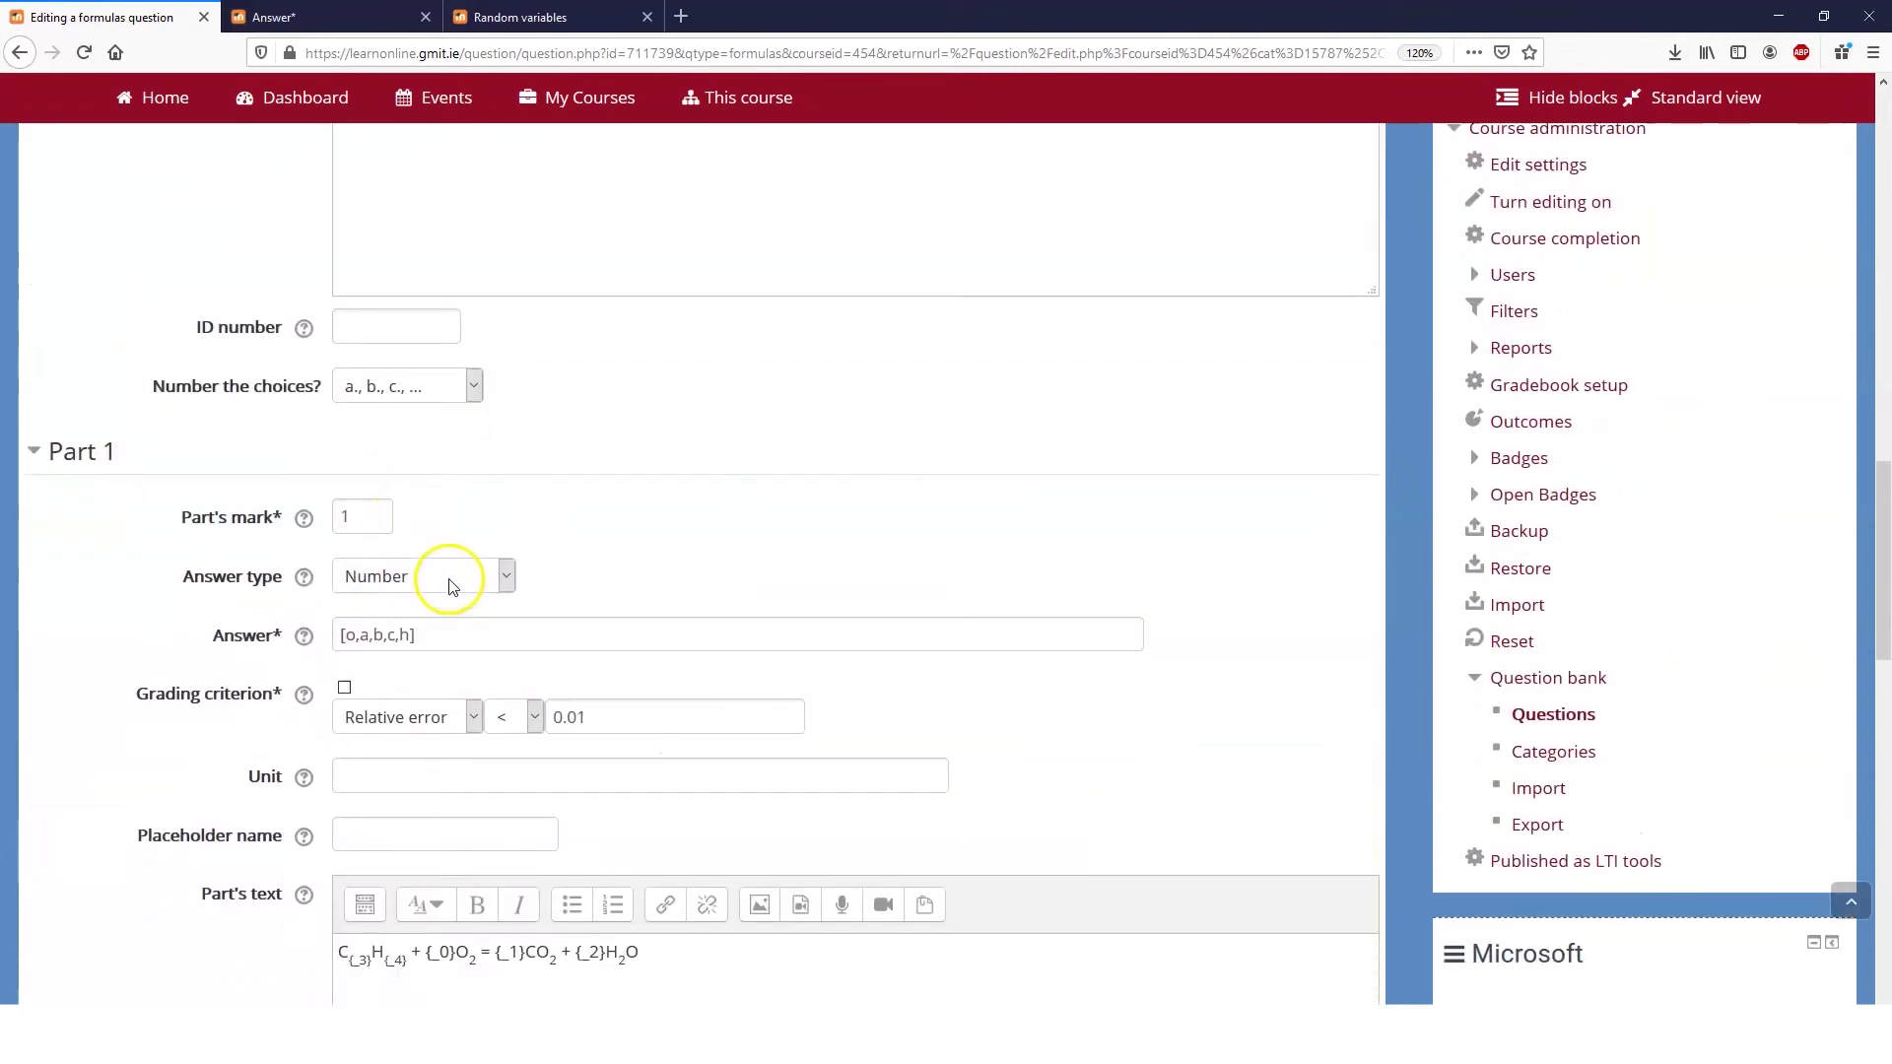
pyautogui.scroll(-3, 450, 585)
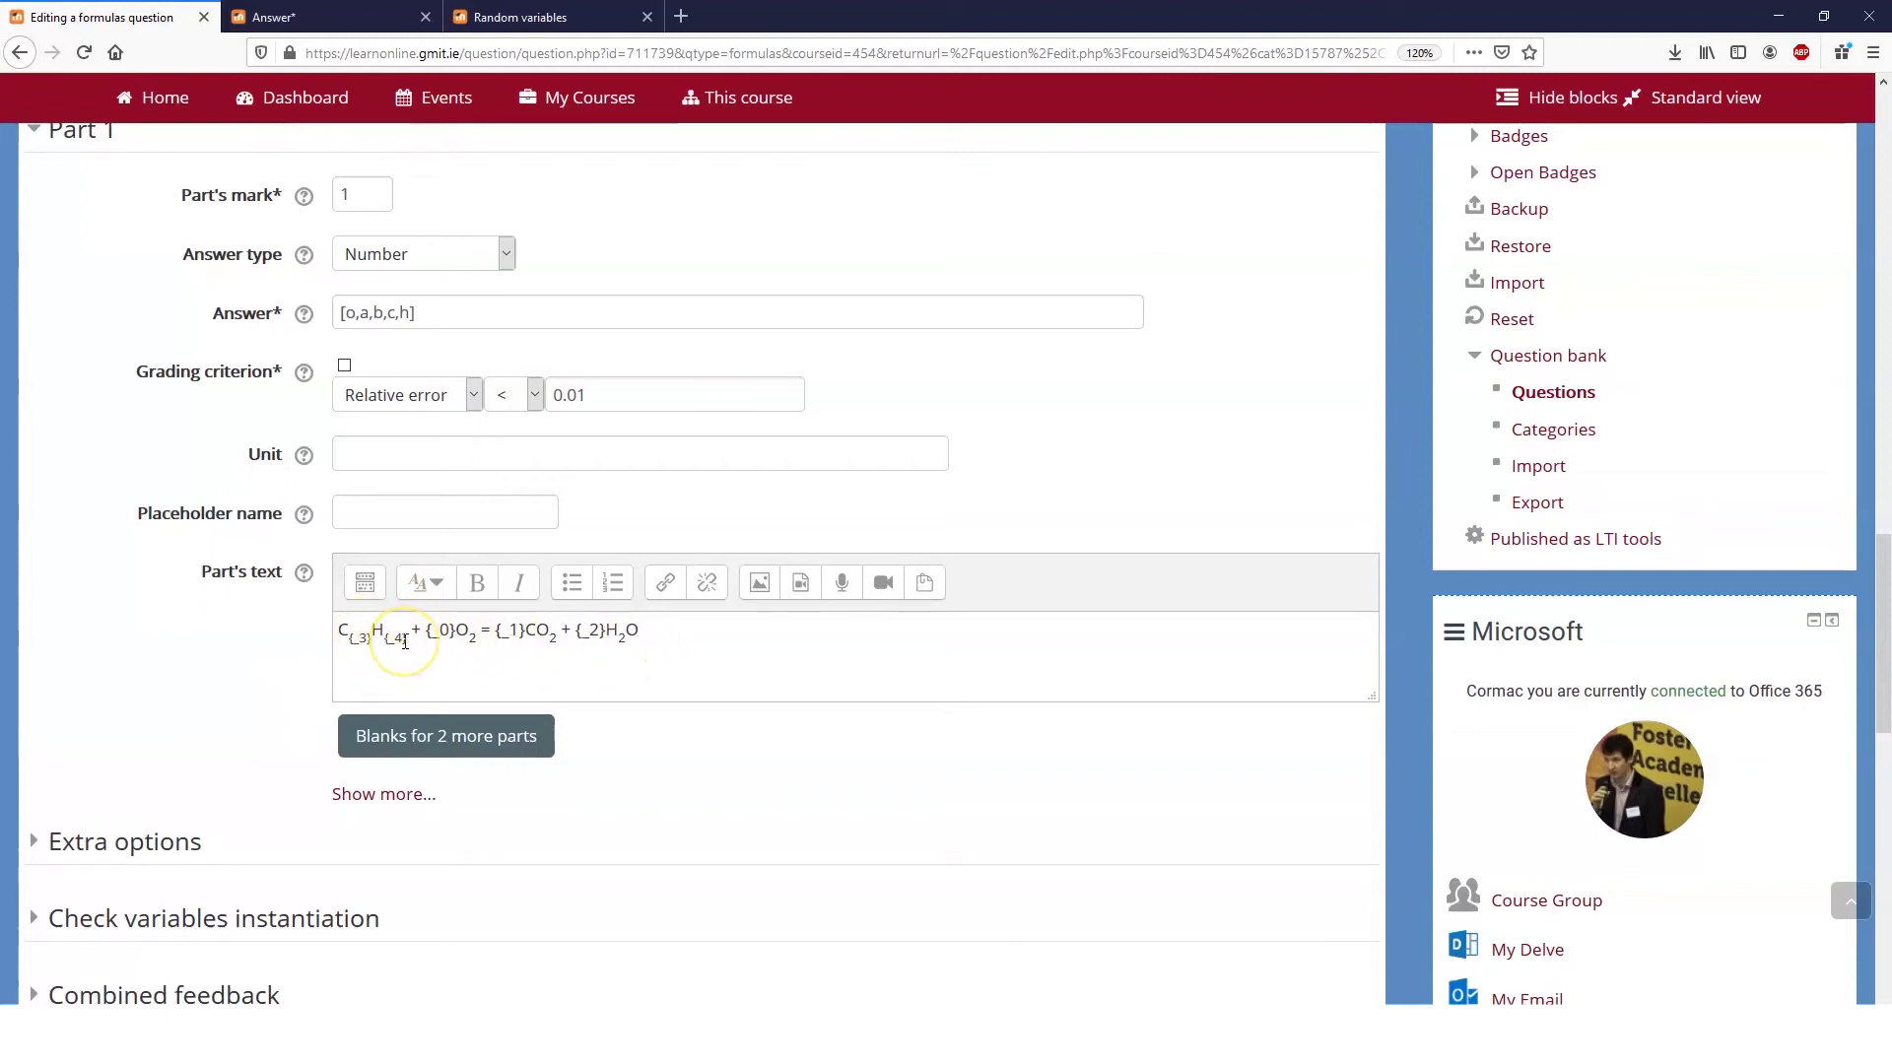
pyautogui.scroll(-3, 235, 649)
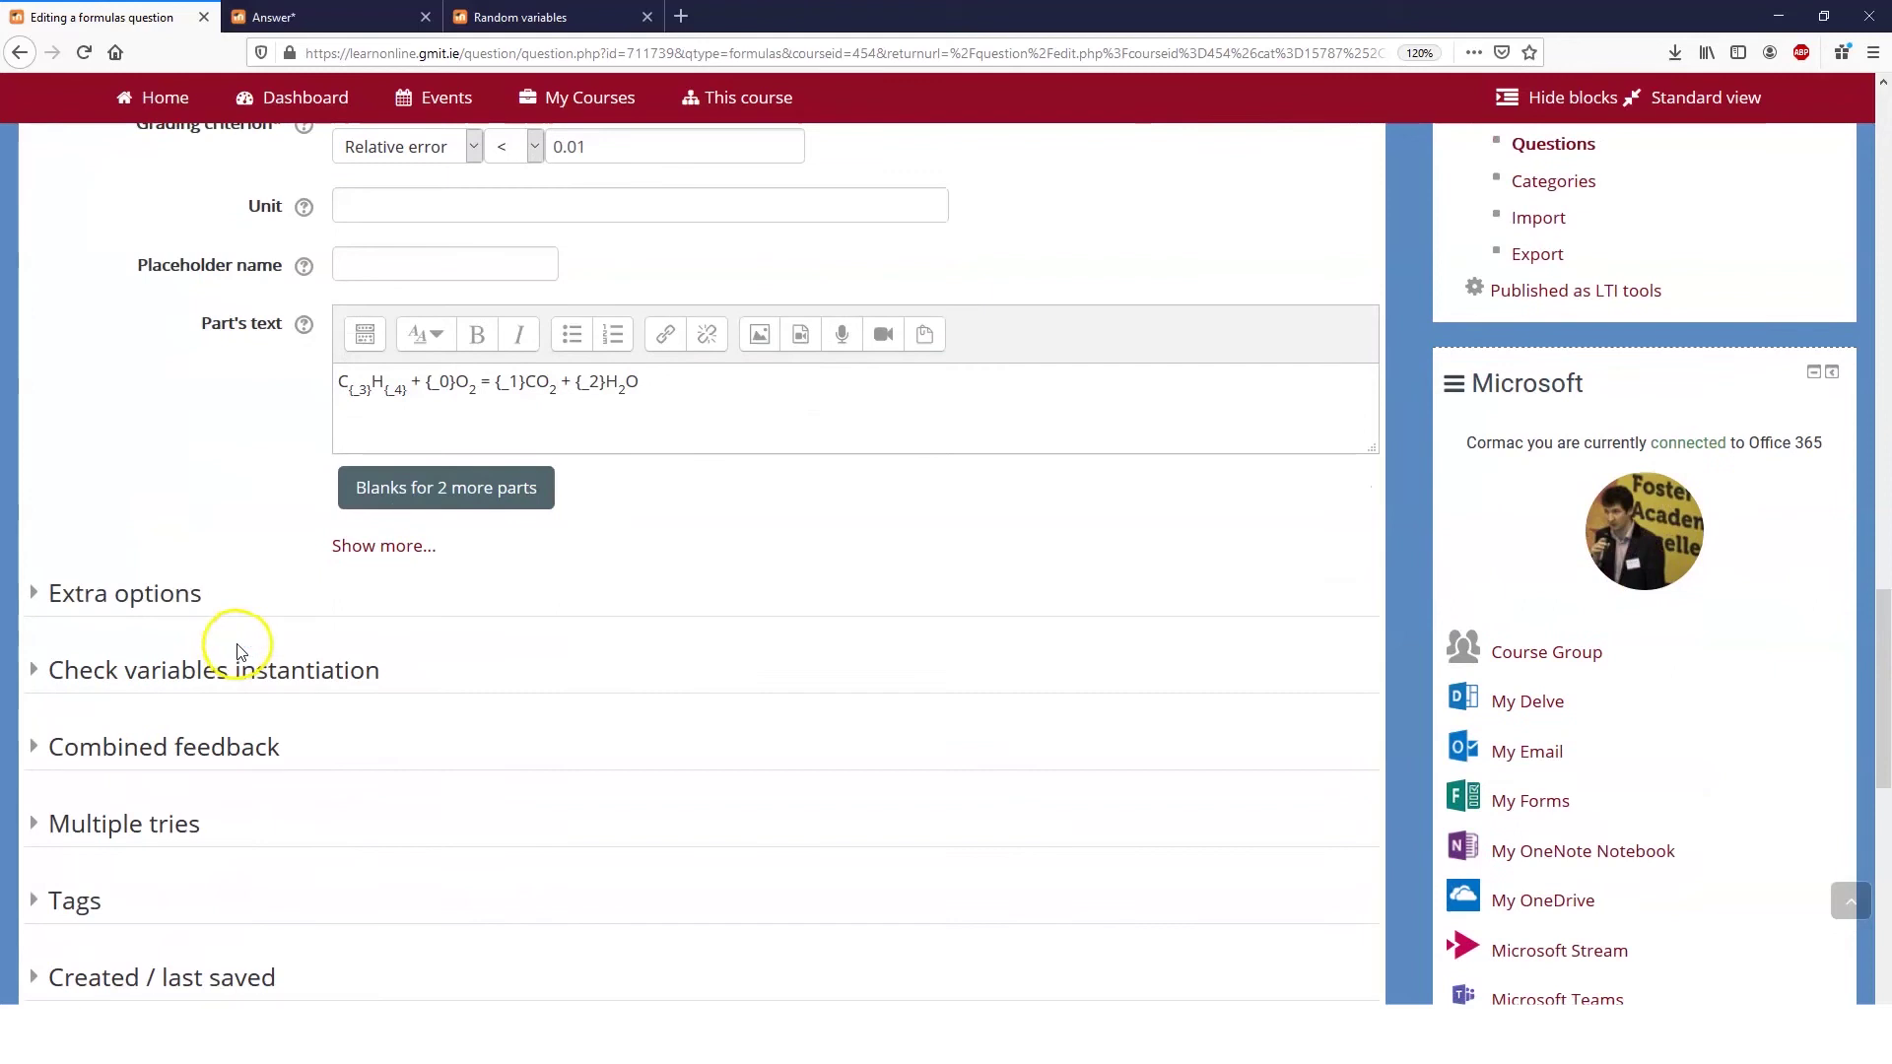
pyautogui.scroll(5, 242, 645)
pyautogui.scroll(-15, 399, 591)
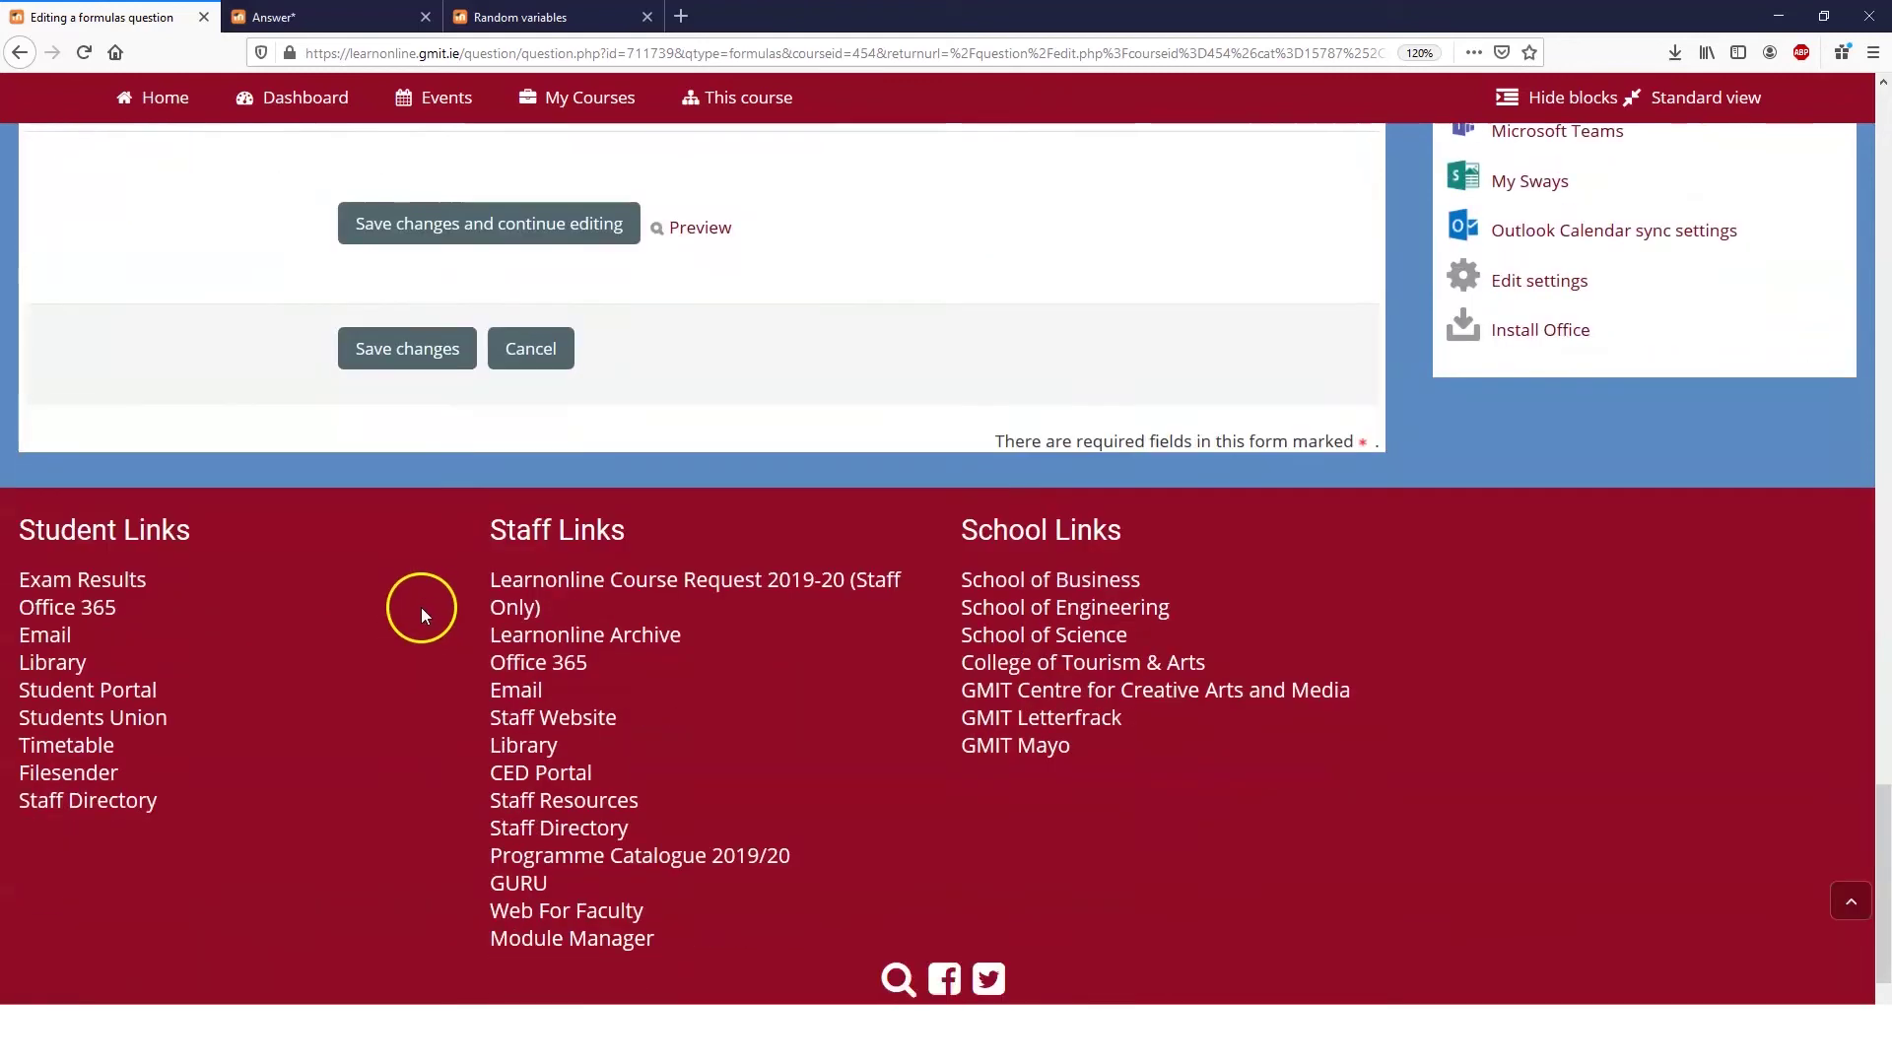
pyautogui.scroll(3, 422, 607)
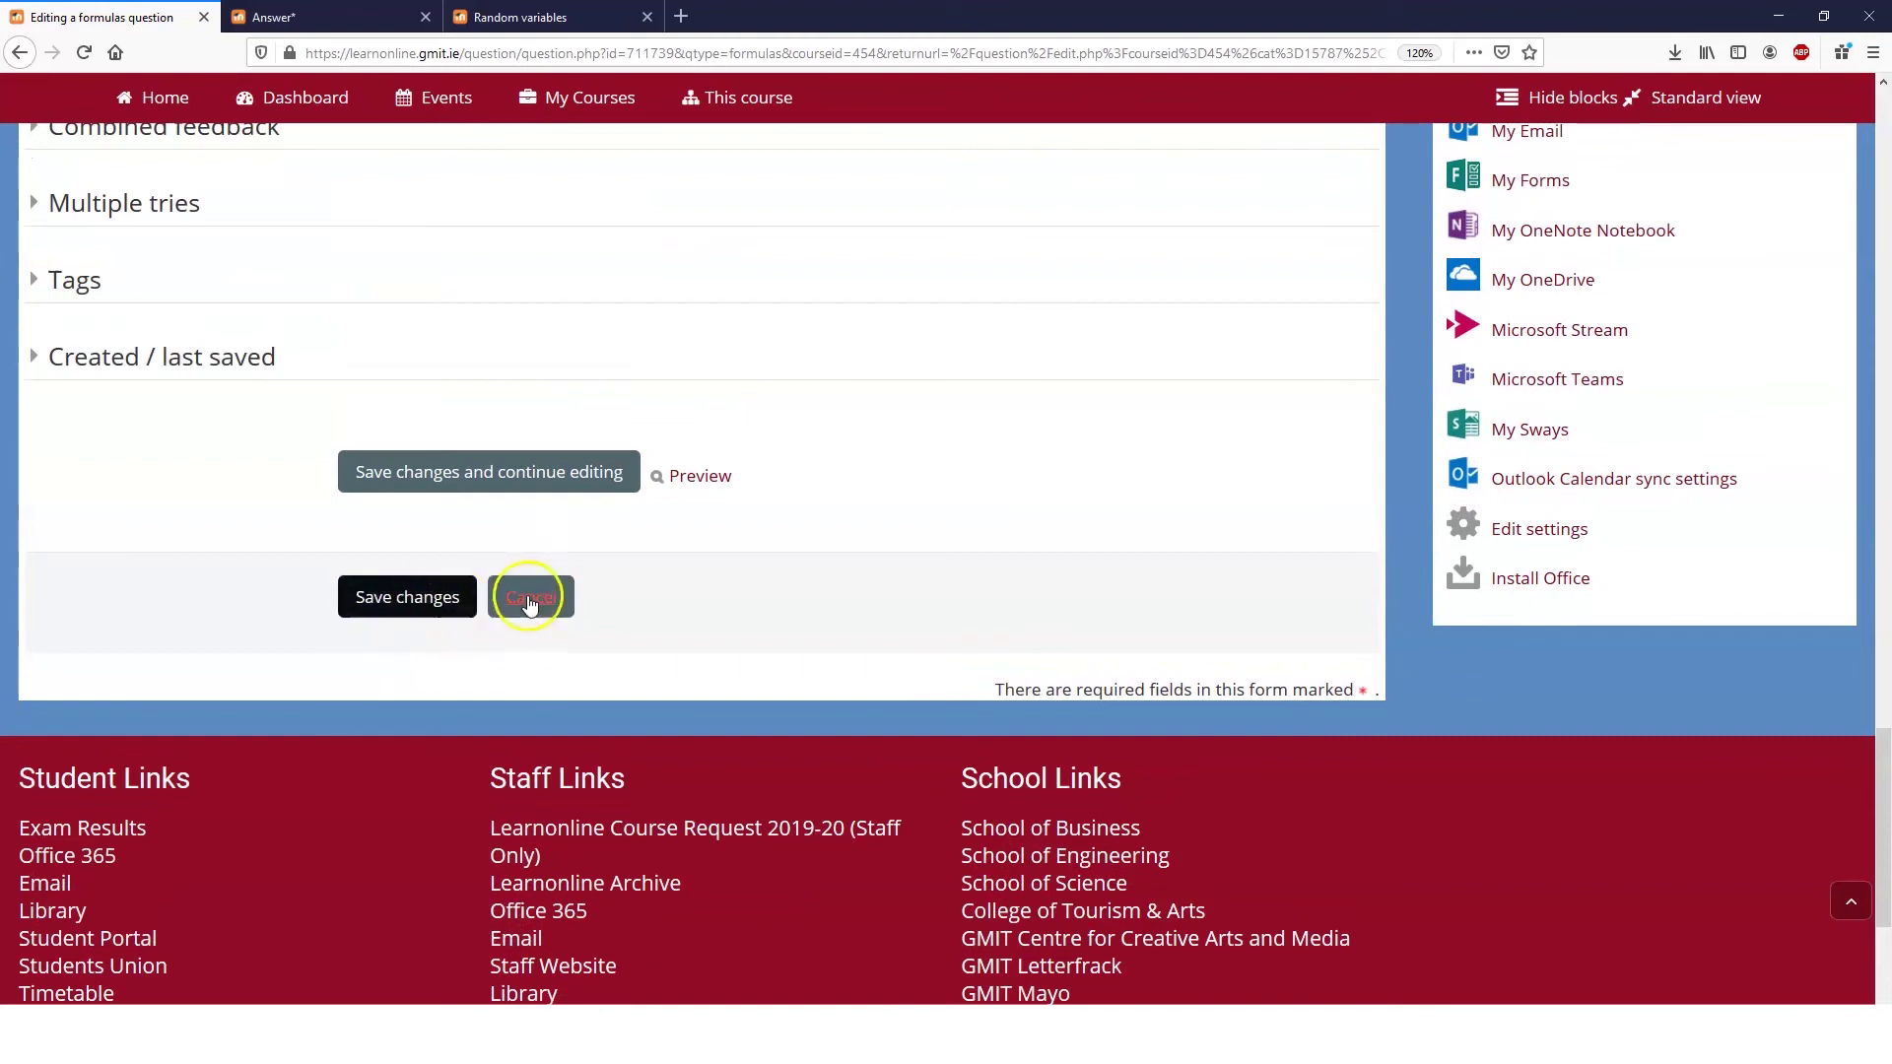
pyautogui.click(426, 607)
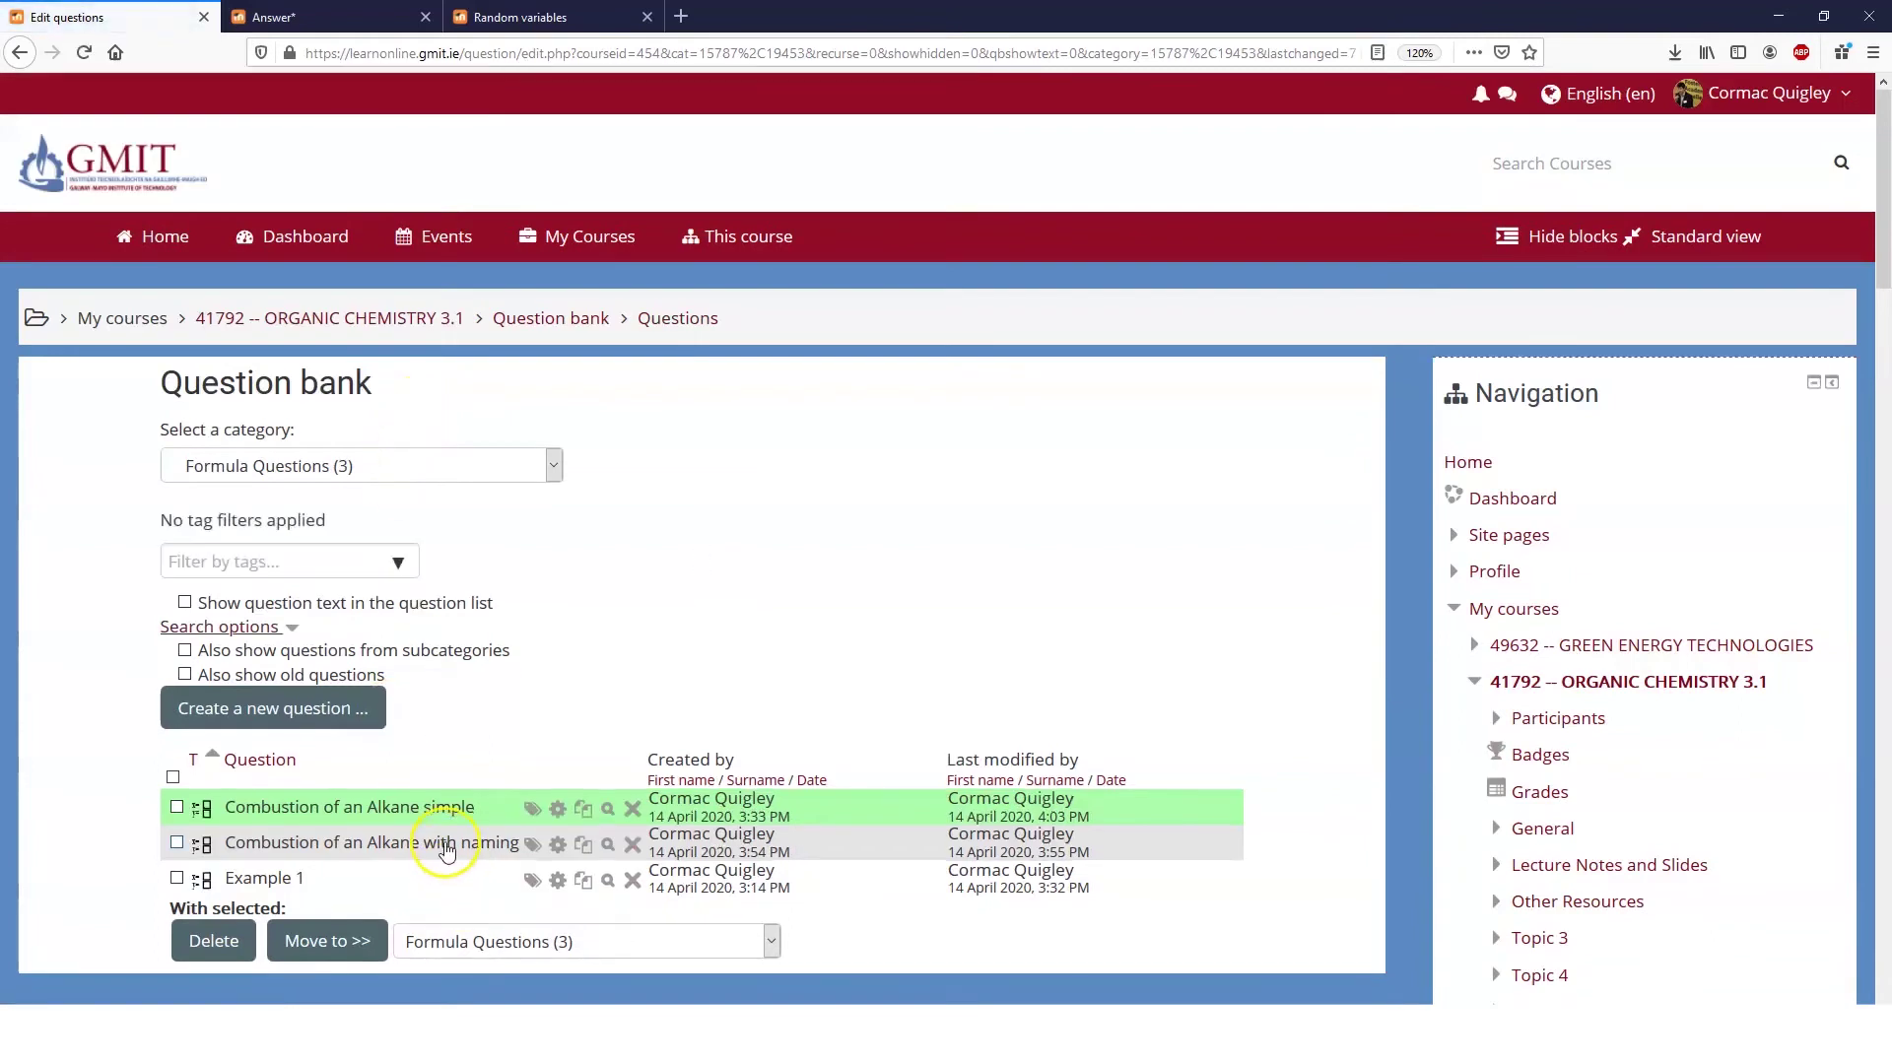
pyautogui.click(607, 844)
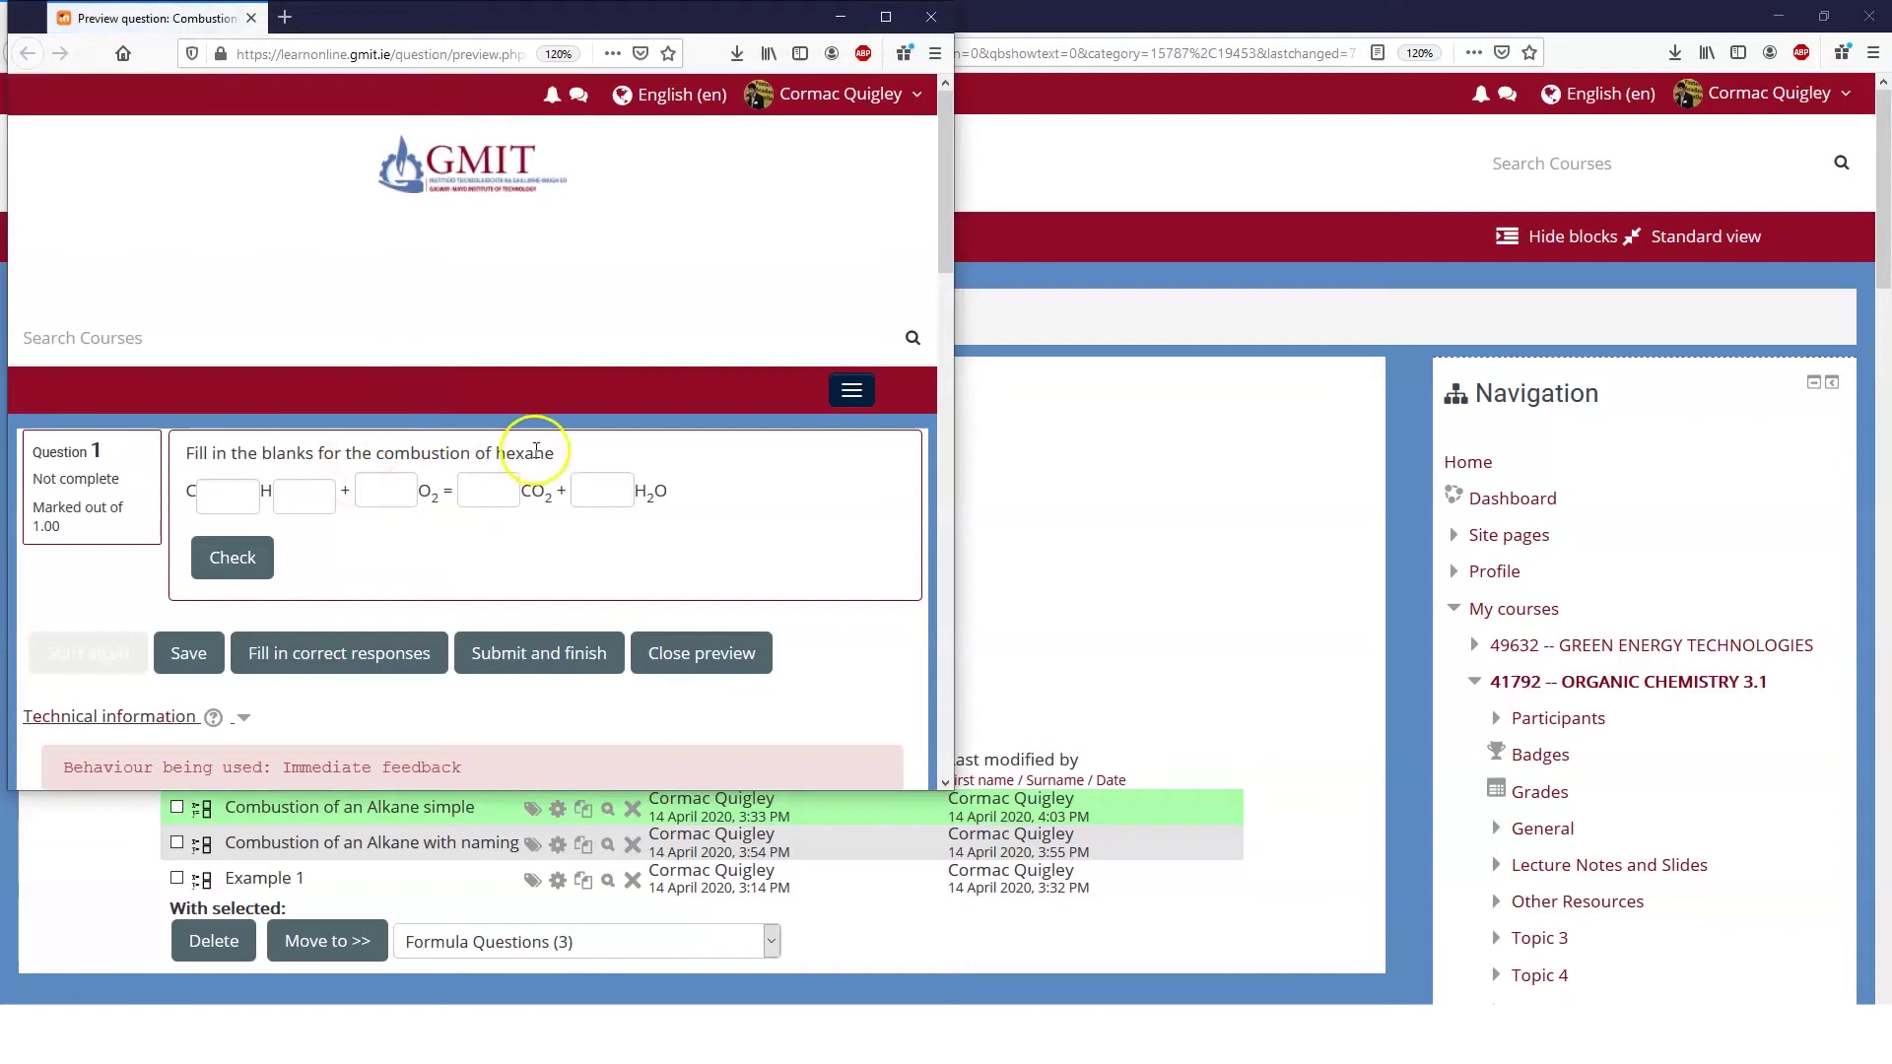
pyautogui.moveTo(498, 454); pyautogui.dragTo(576, 454)
pyautogui.click(576, 454)
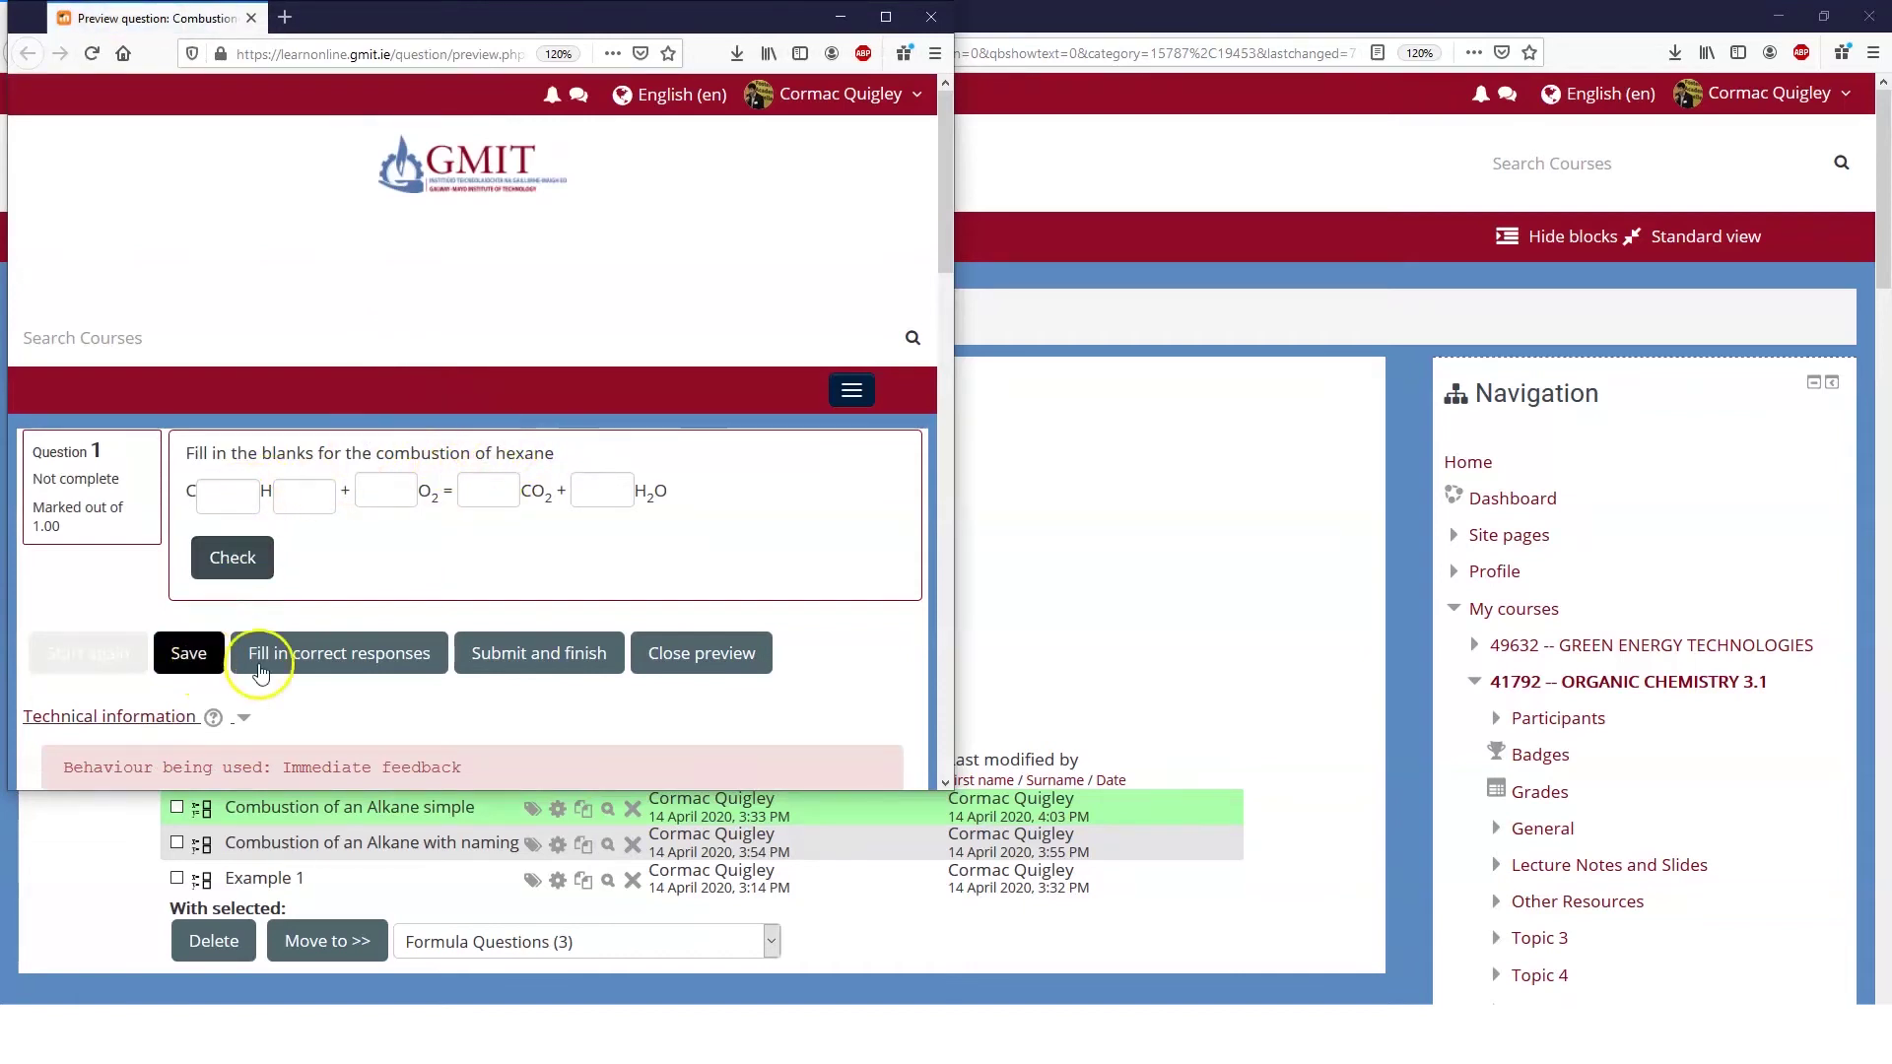
pyautogui.click(352, 667)
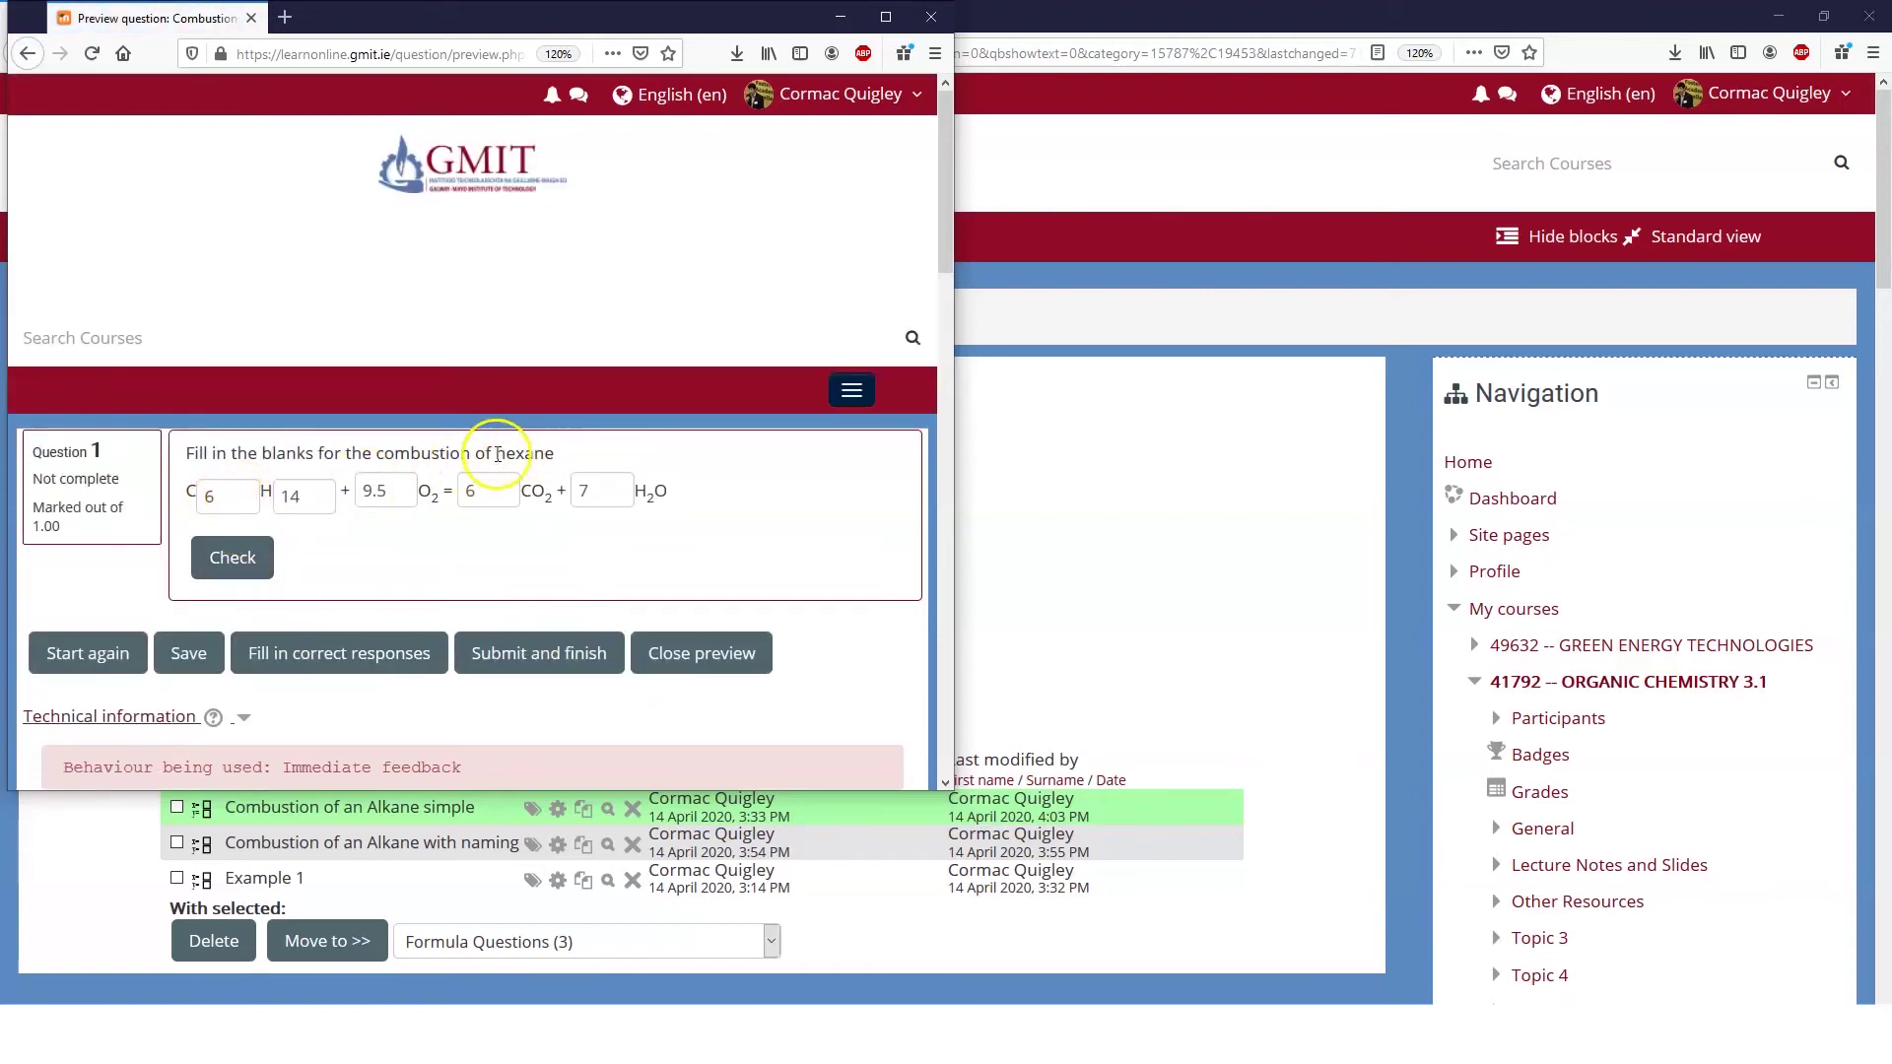
pyautogui.click(454, 57)
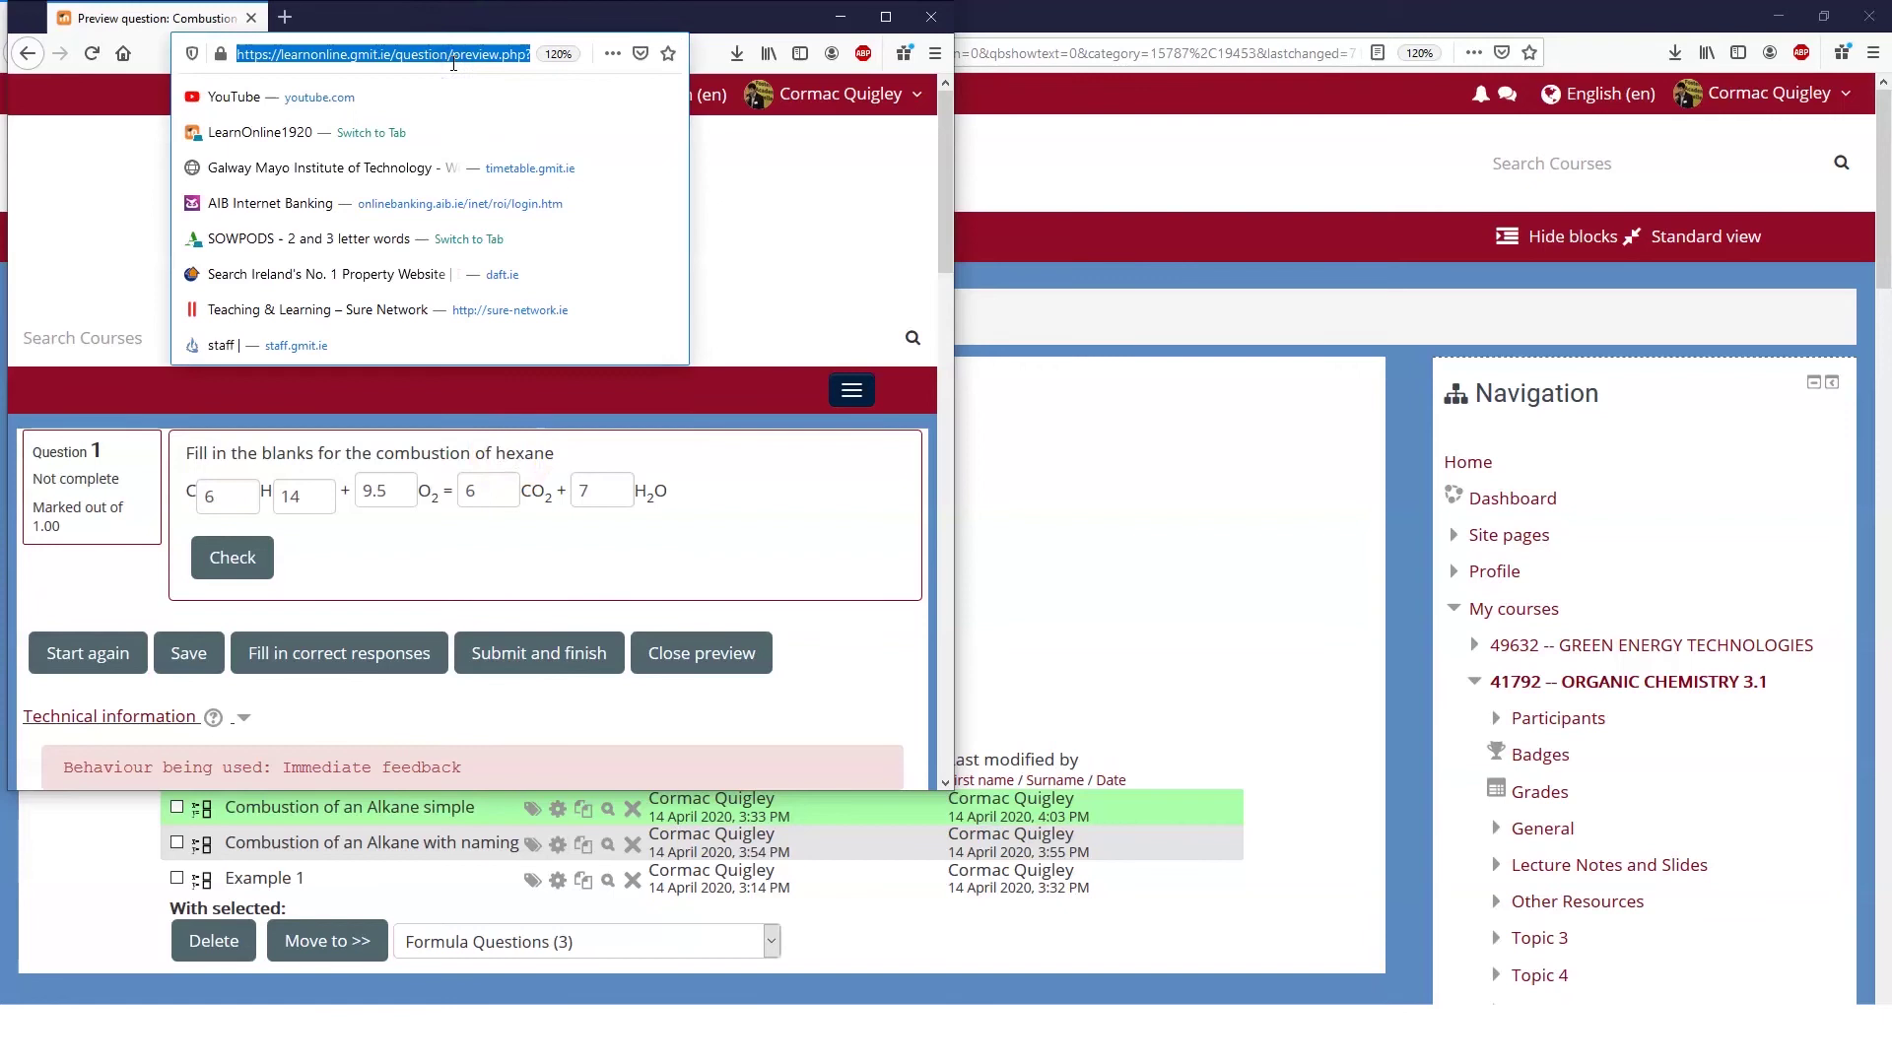
pyautogui.click(90, 654)
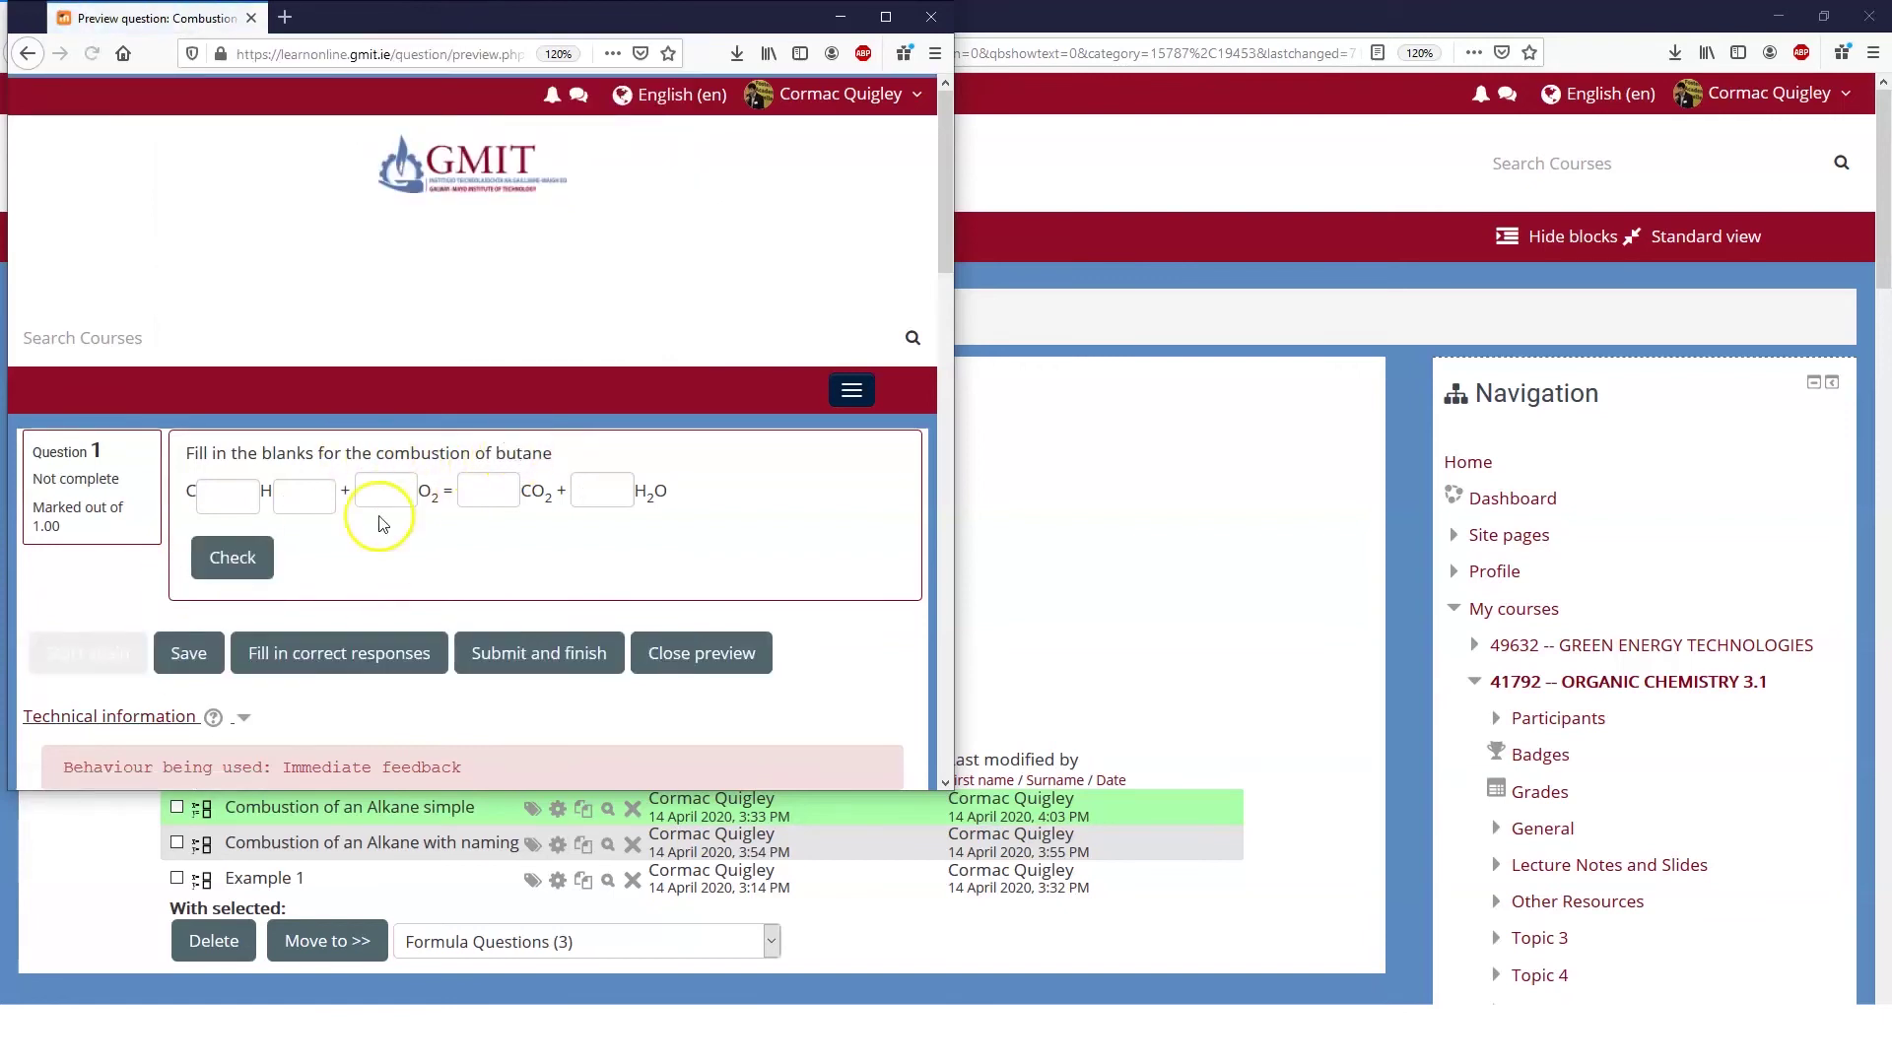
pyautogui.click(234, 560)
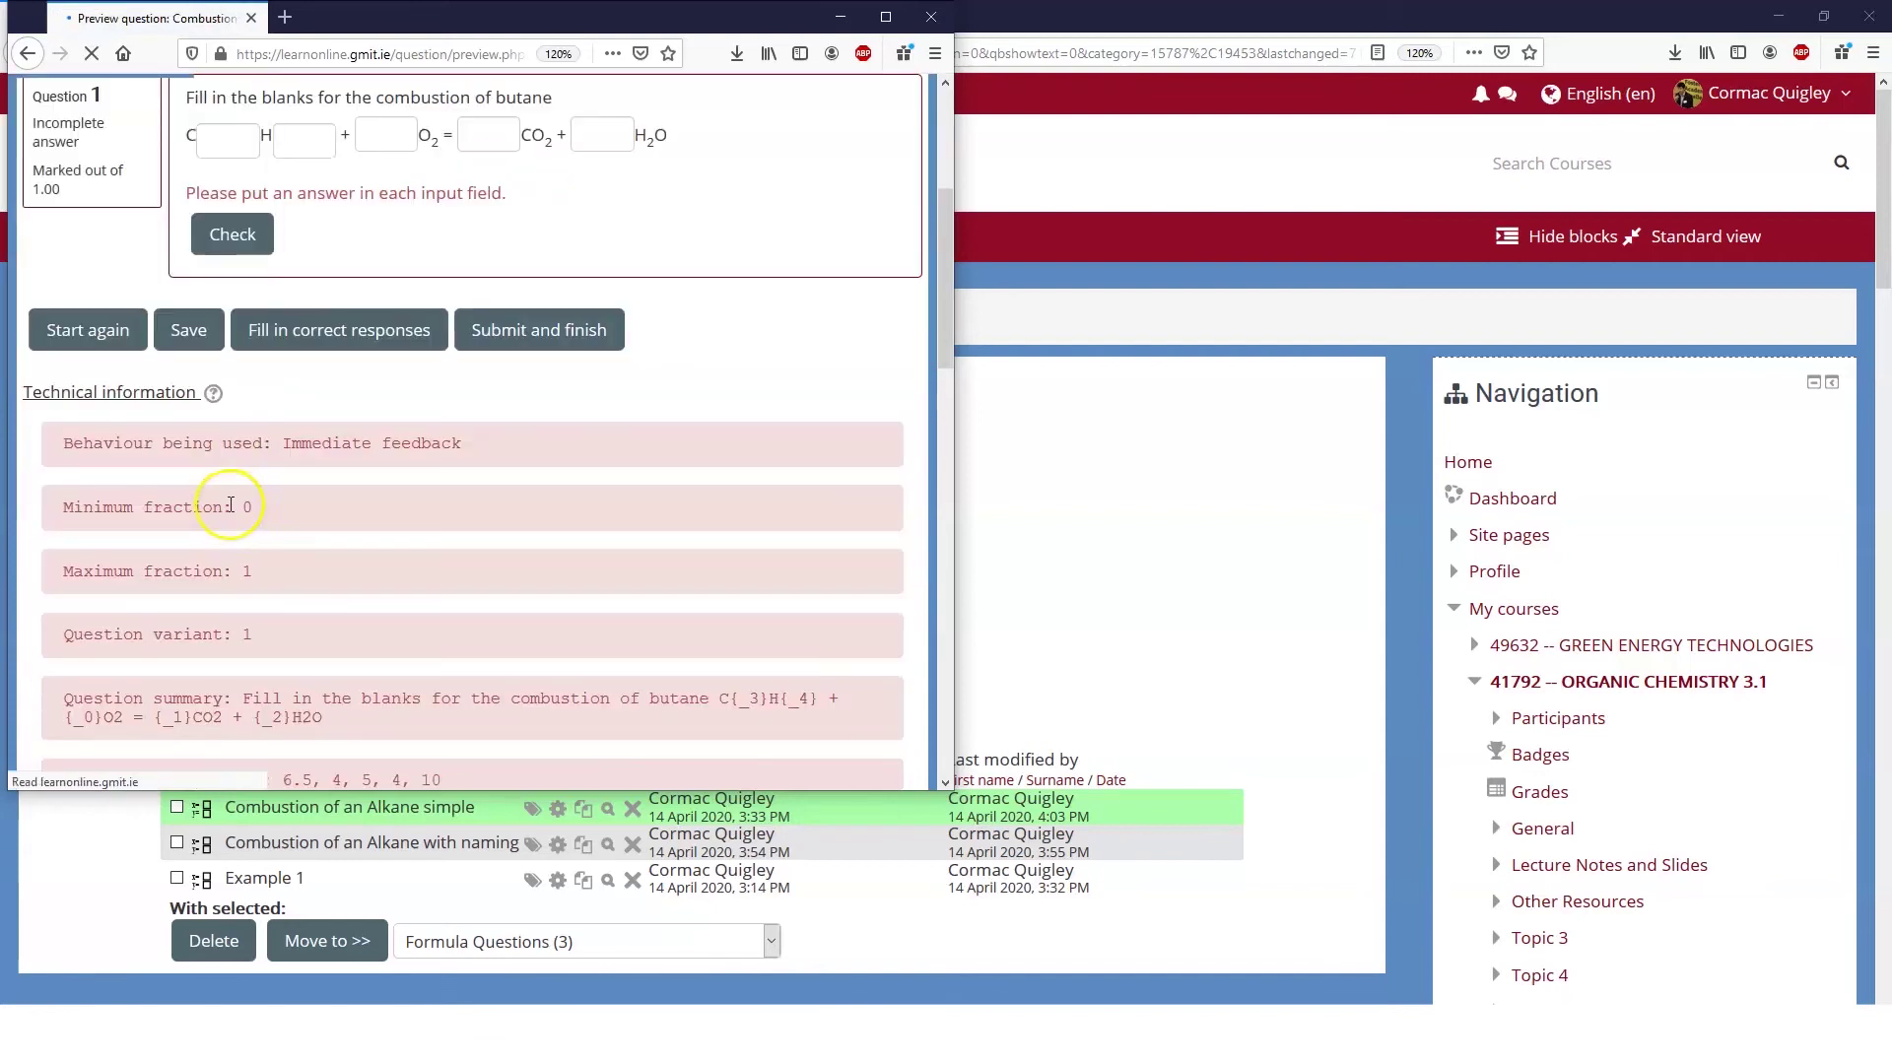
pyautogui.click(297, 684)
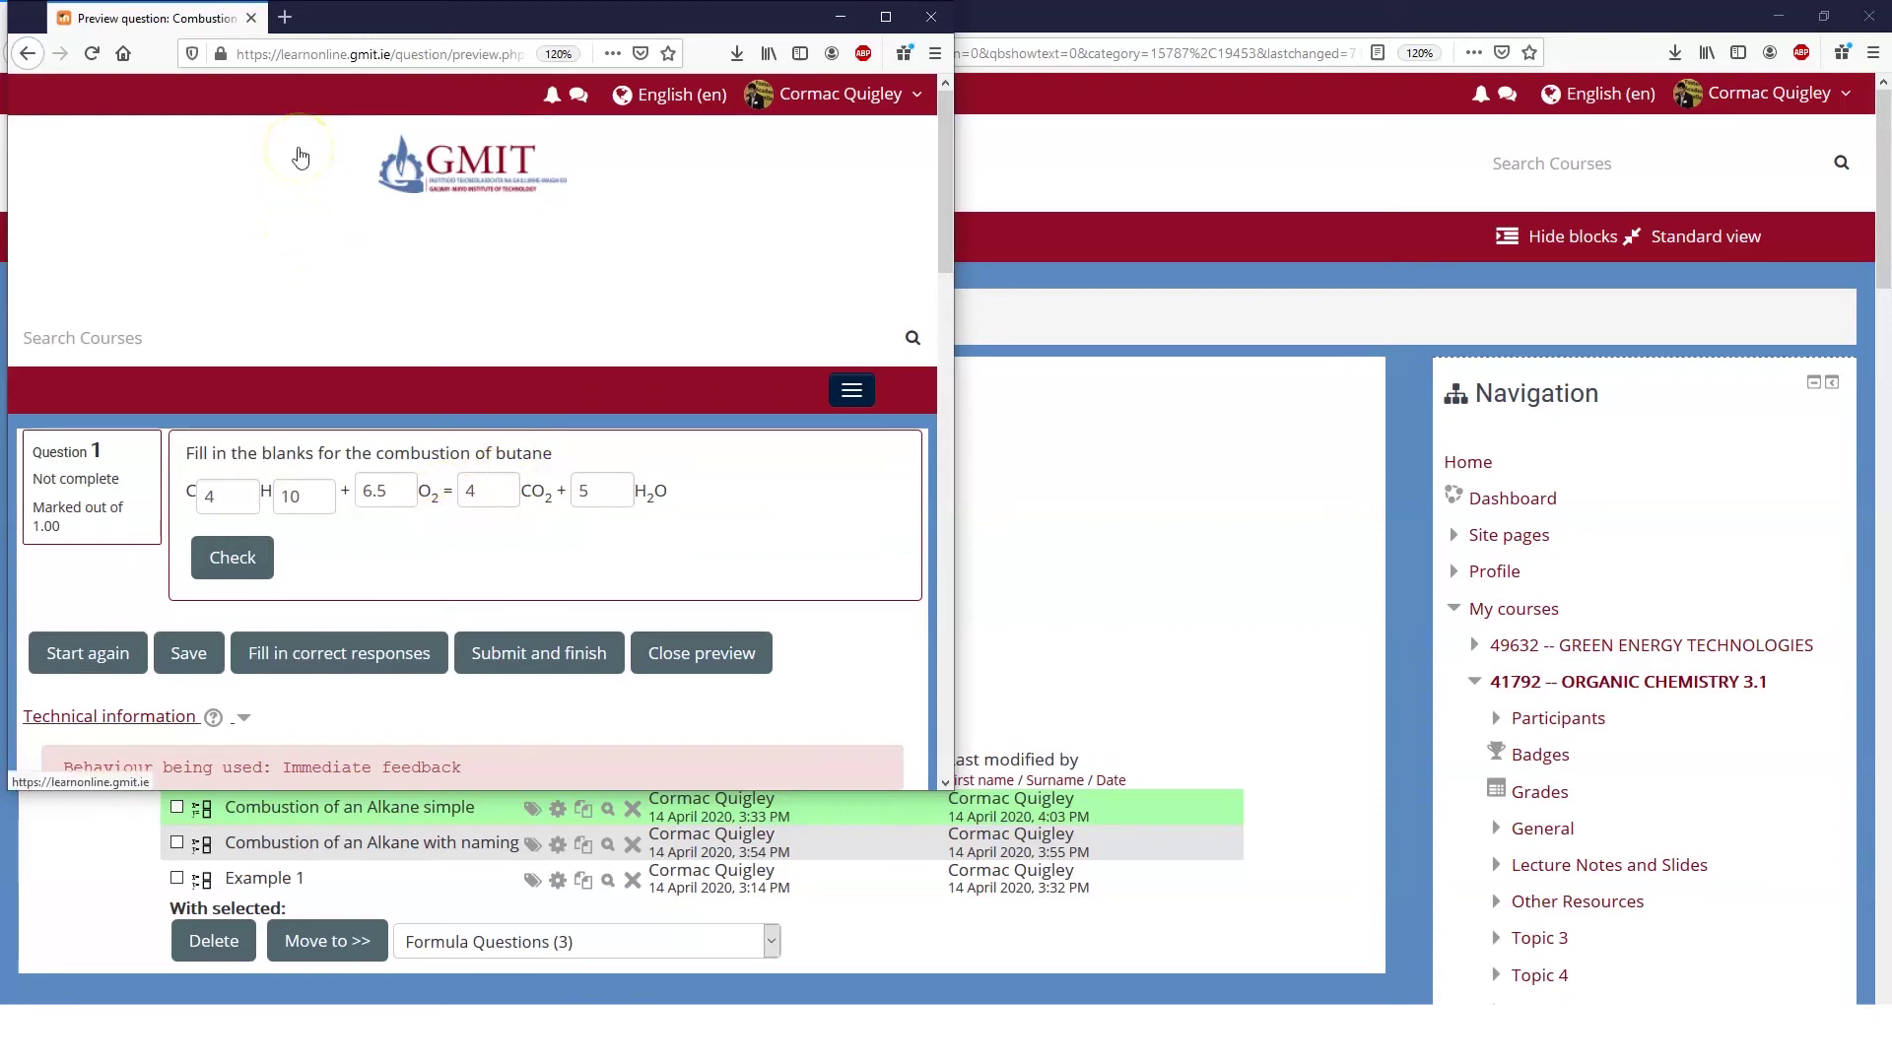
pyautogui.click(253, 19)
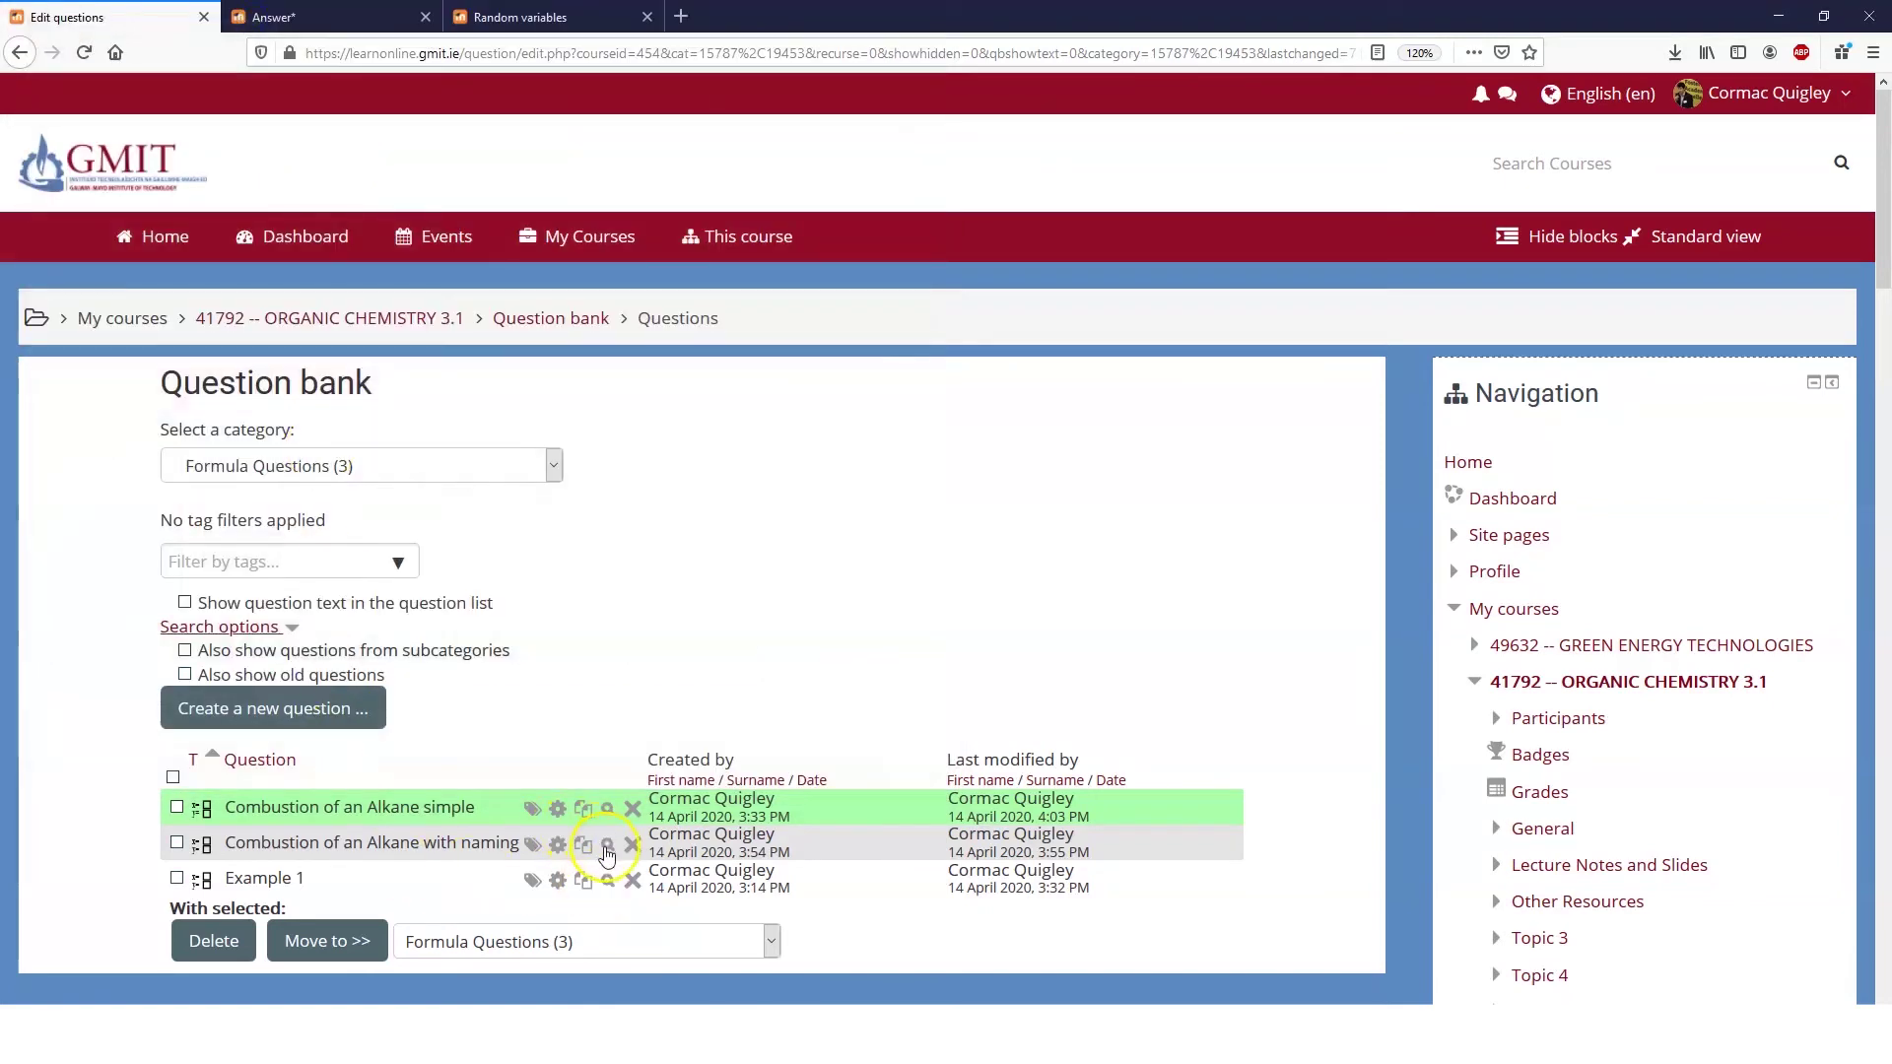
# Edit 'Combustion of an Alkane with naming', expand Part 1 and Variables, and inspect random c={1:7:1}
pyautogui.click(558, 844)
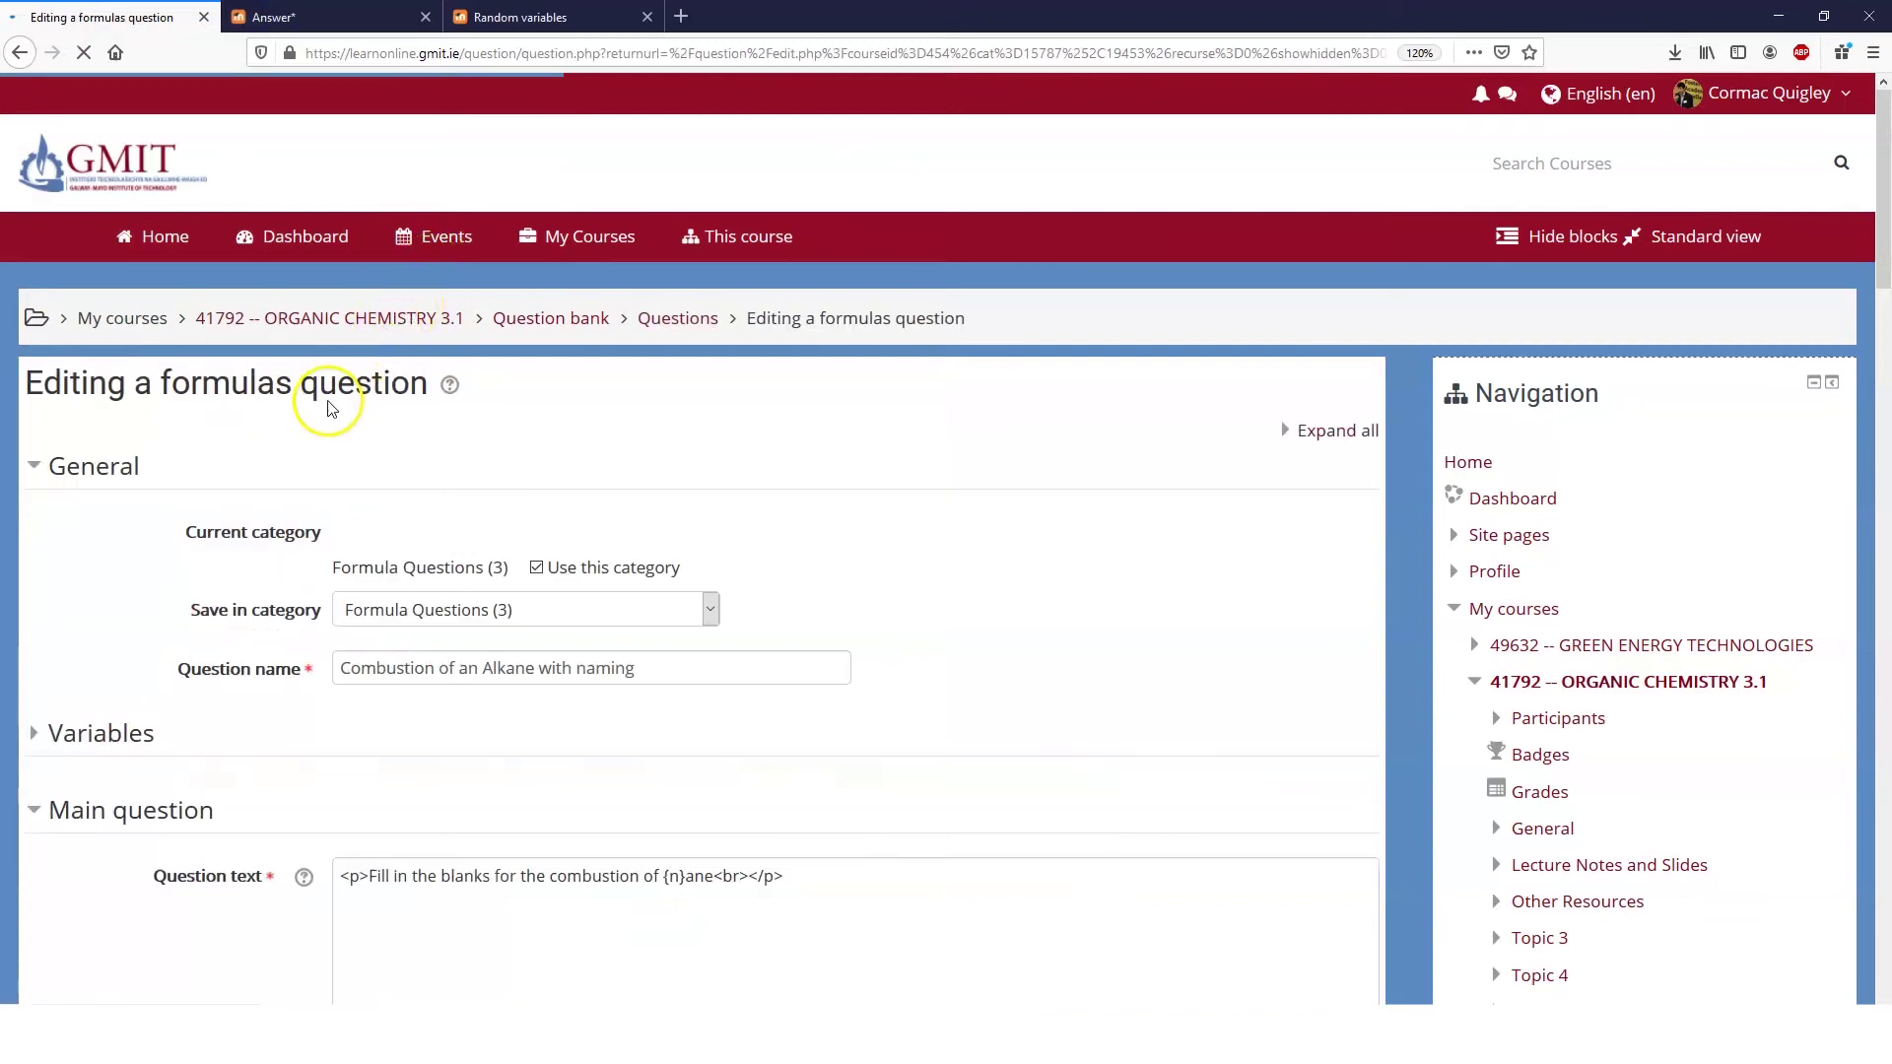
pyautogui.scroll(-4, 394, 532)
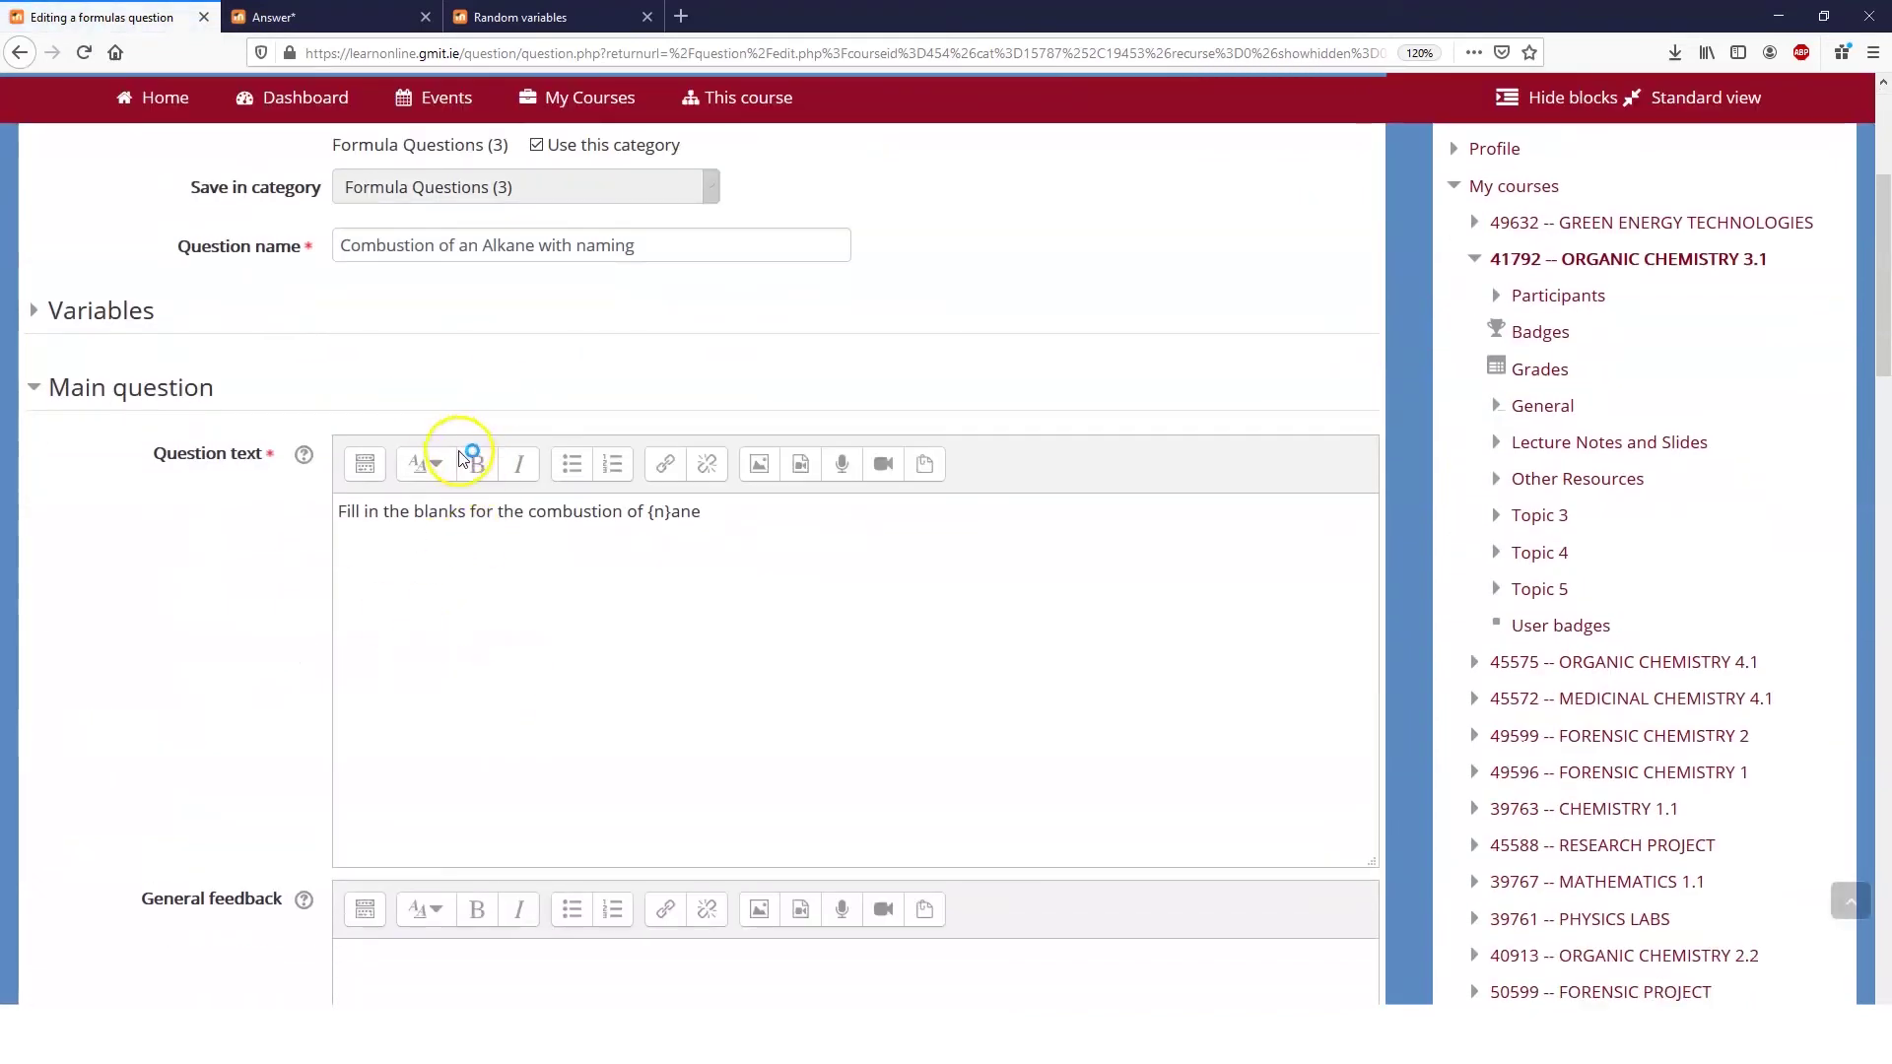
pyautogui.scroll(-10, 463, 483)
pyautogui.click(71, 356)
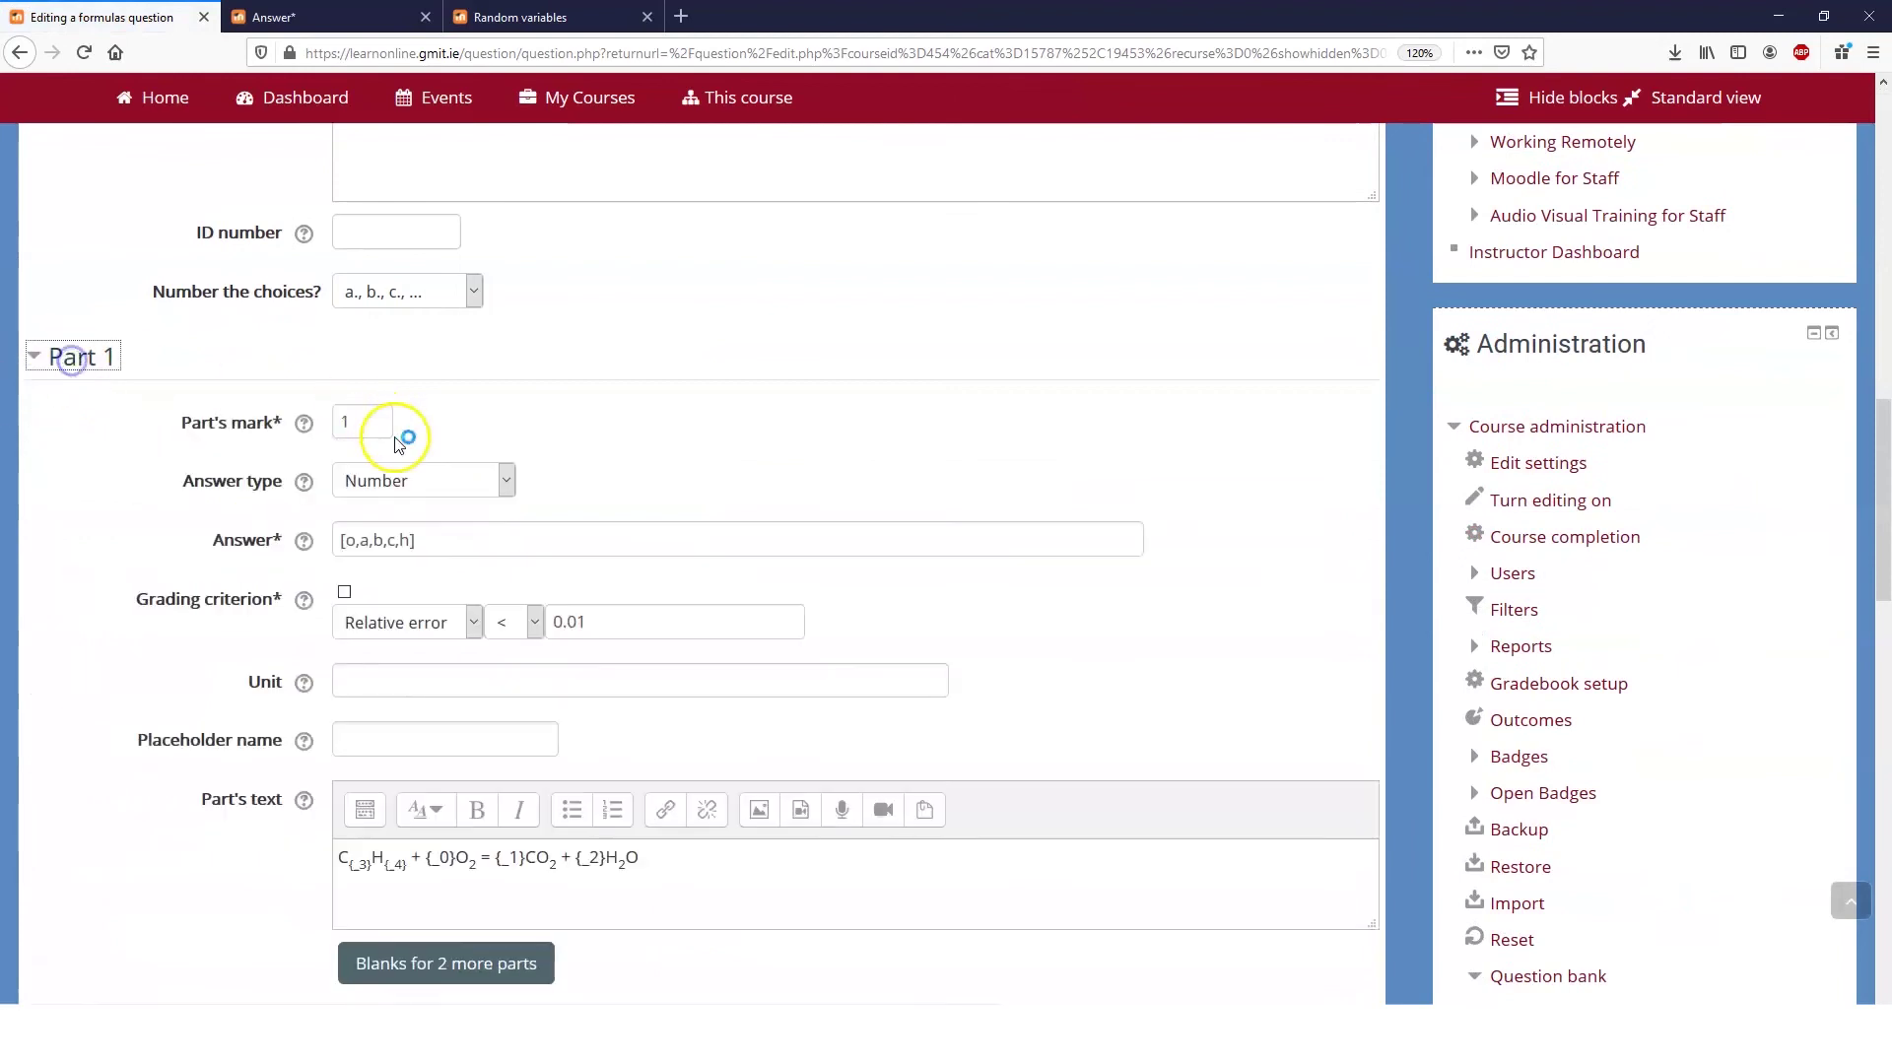
pyautogui.scroll(-3, 399, 443)
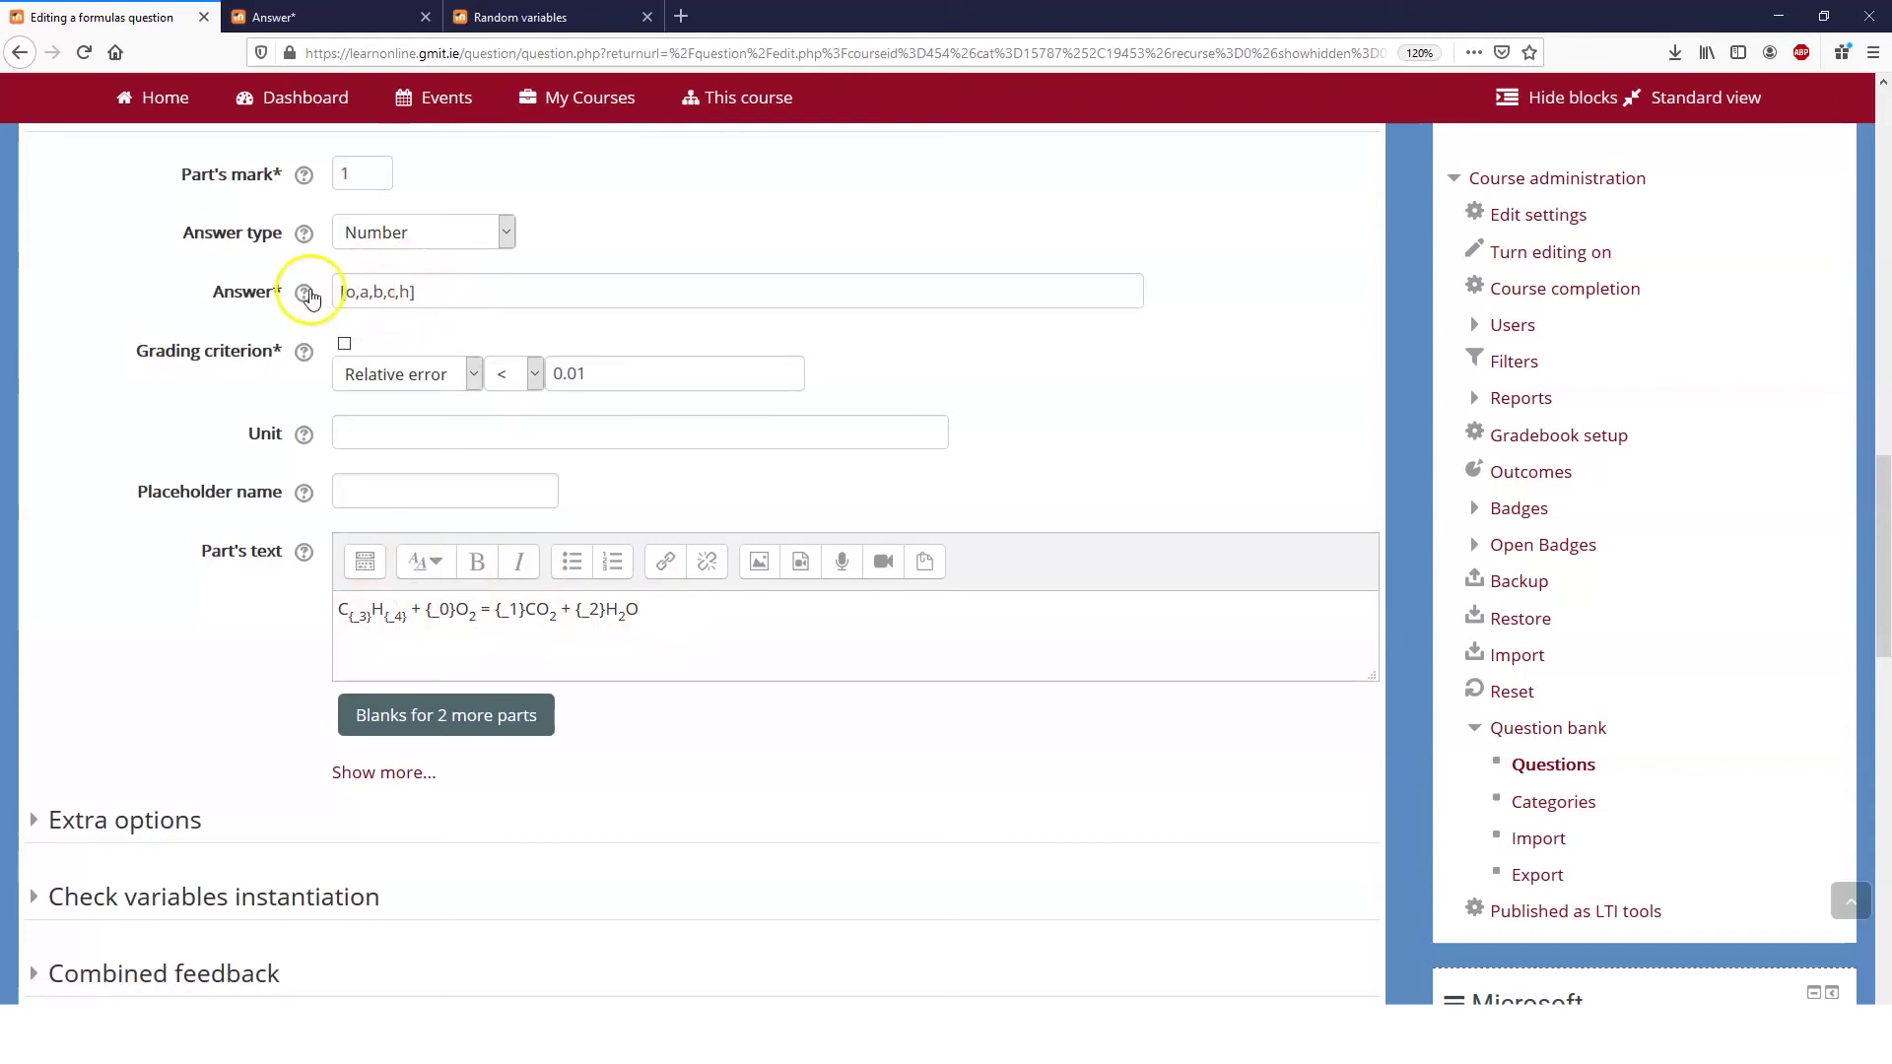
pyautogui.scroll(15, 295, 338)
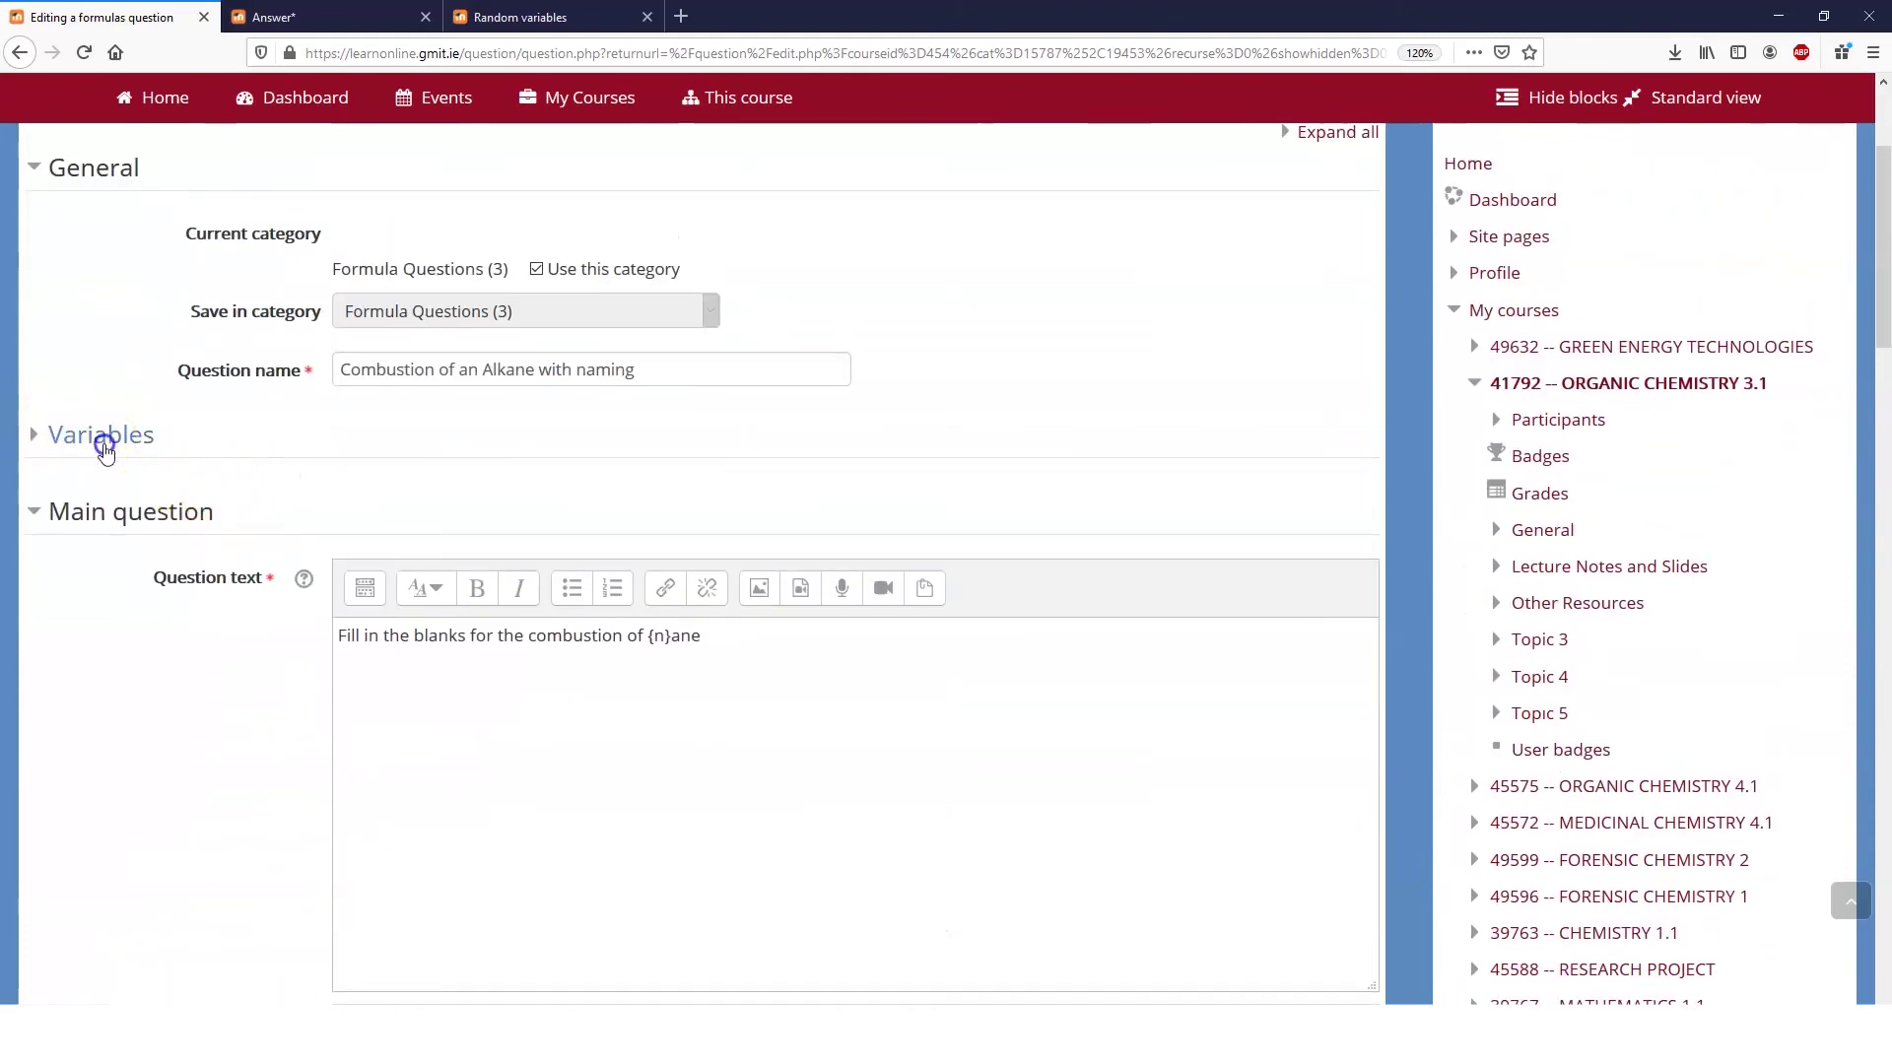
pyautogui.click(104, 438)
pyautogui.moveTo(410, 500); pyautogui.dragTo(351, 503)
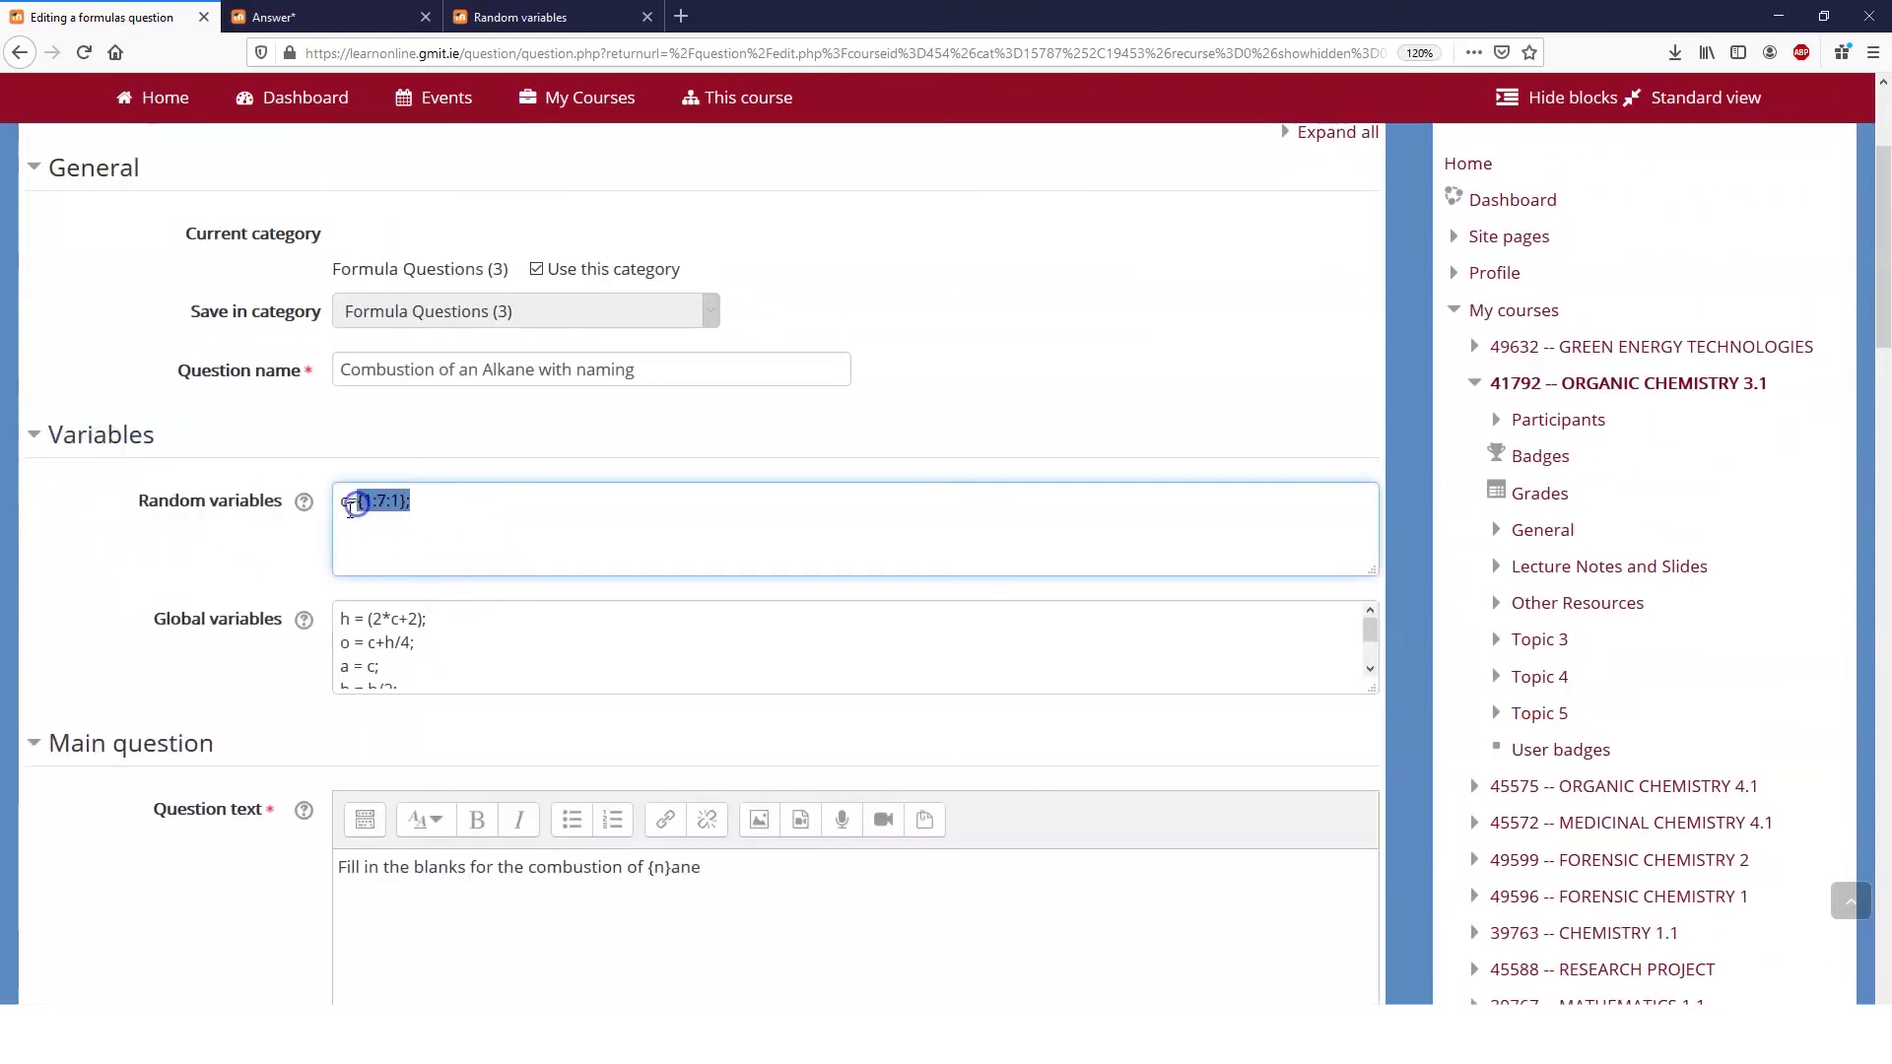
pyautogui.click(354, 504)
pyautogui.click(396, 501)
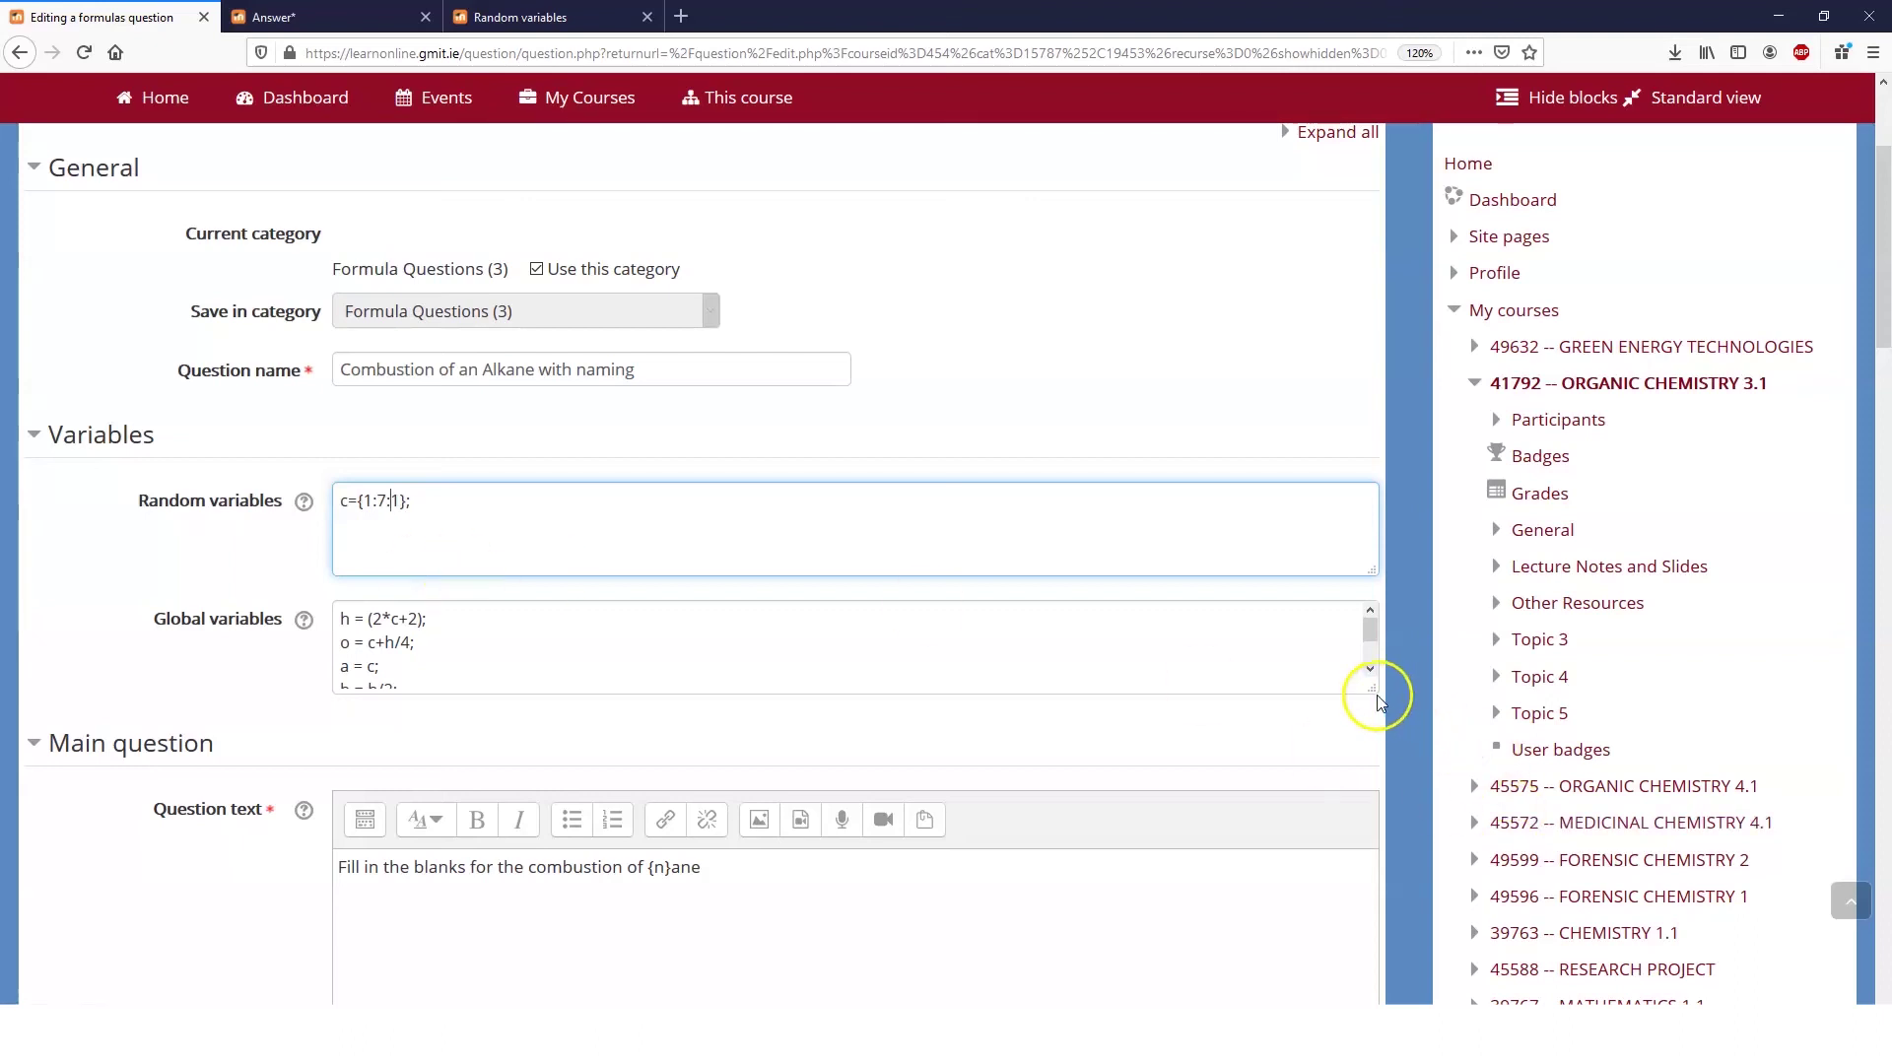
# Enlarge the Global variables box and highlight the alkane name stems in the n = pick(...) line
pyautogui.moveTo(1373, 698); pyautogui.dragTo(1389, 838)
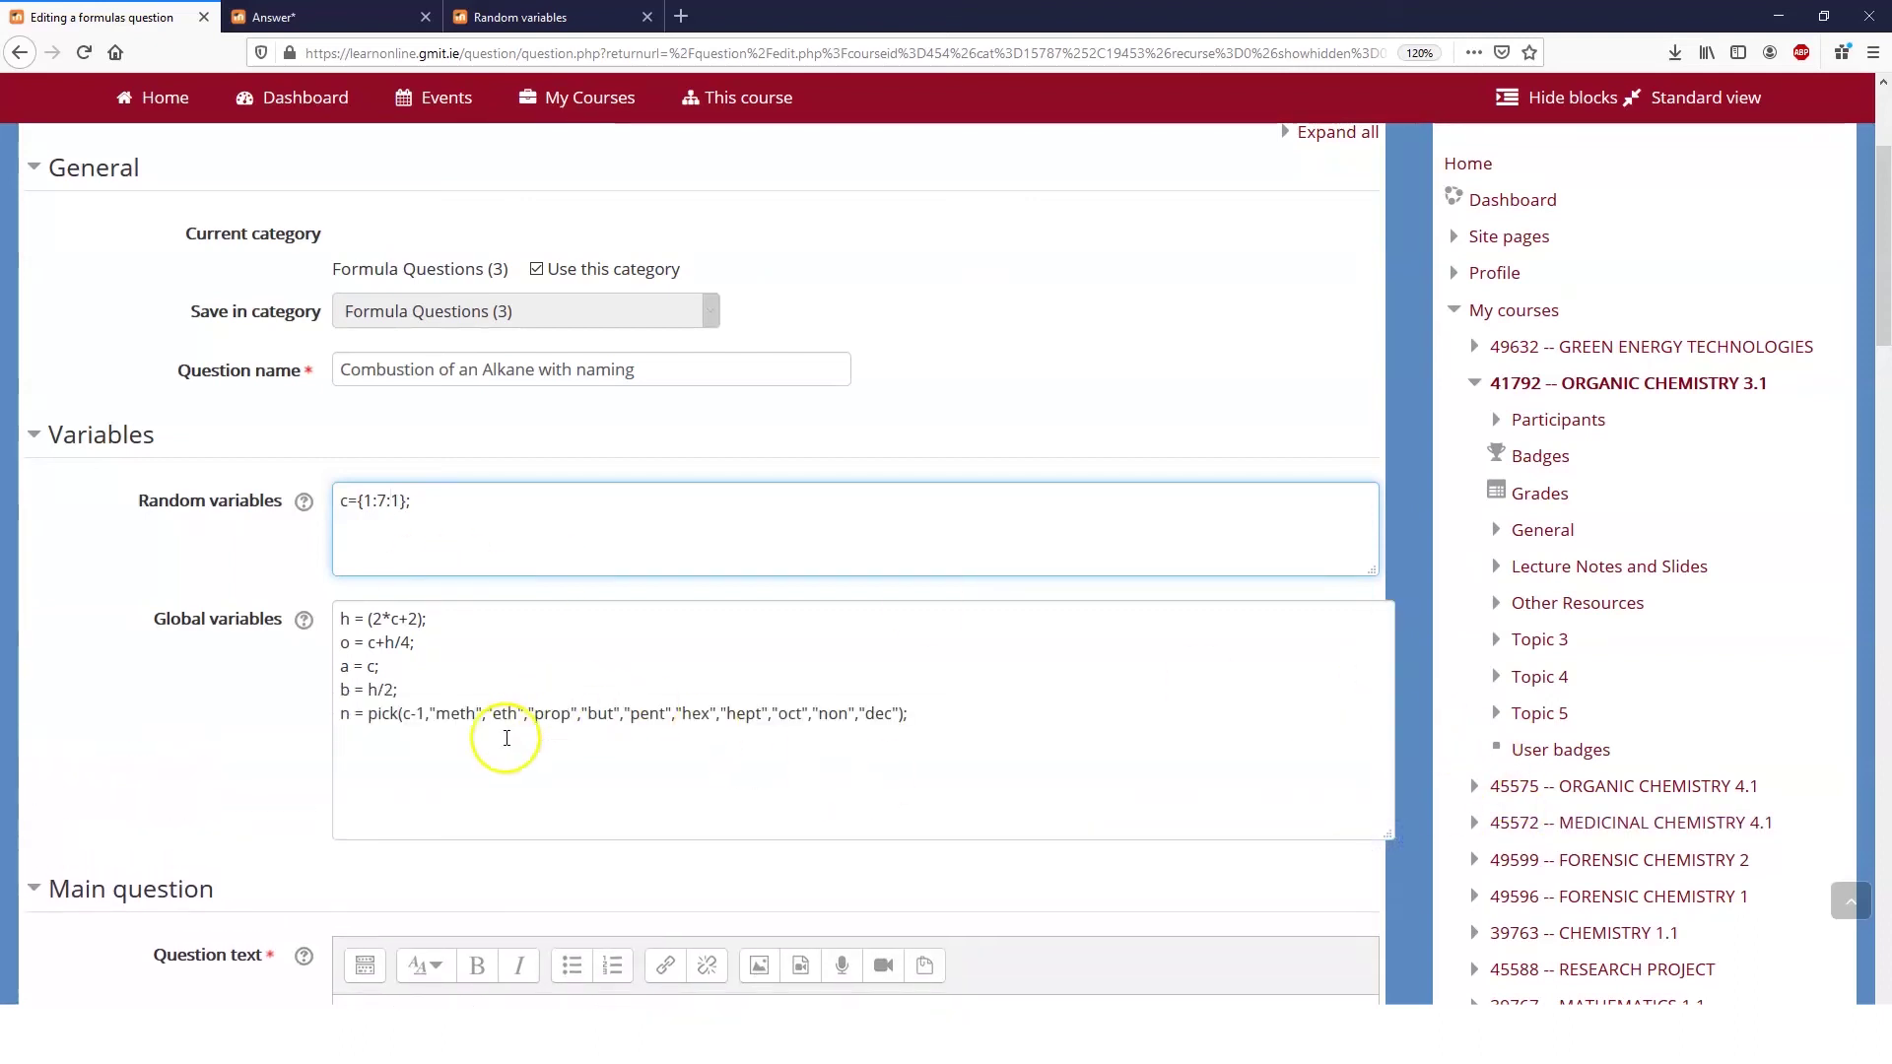
pyautogui.click(345, 716)
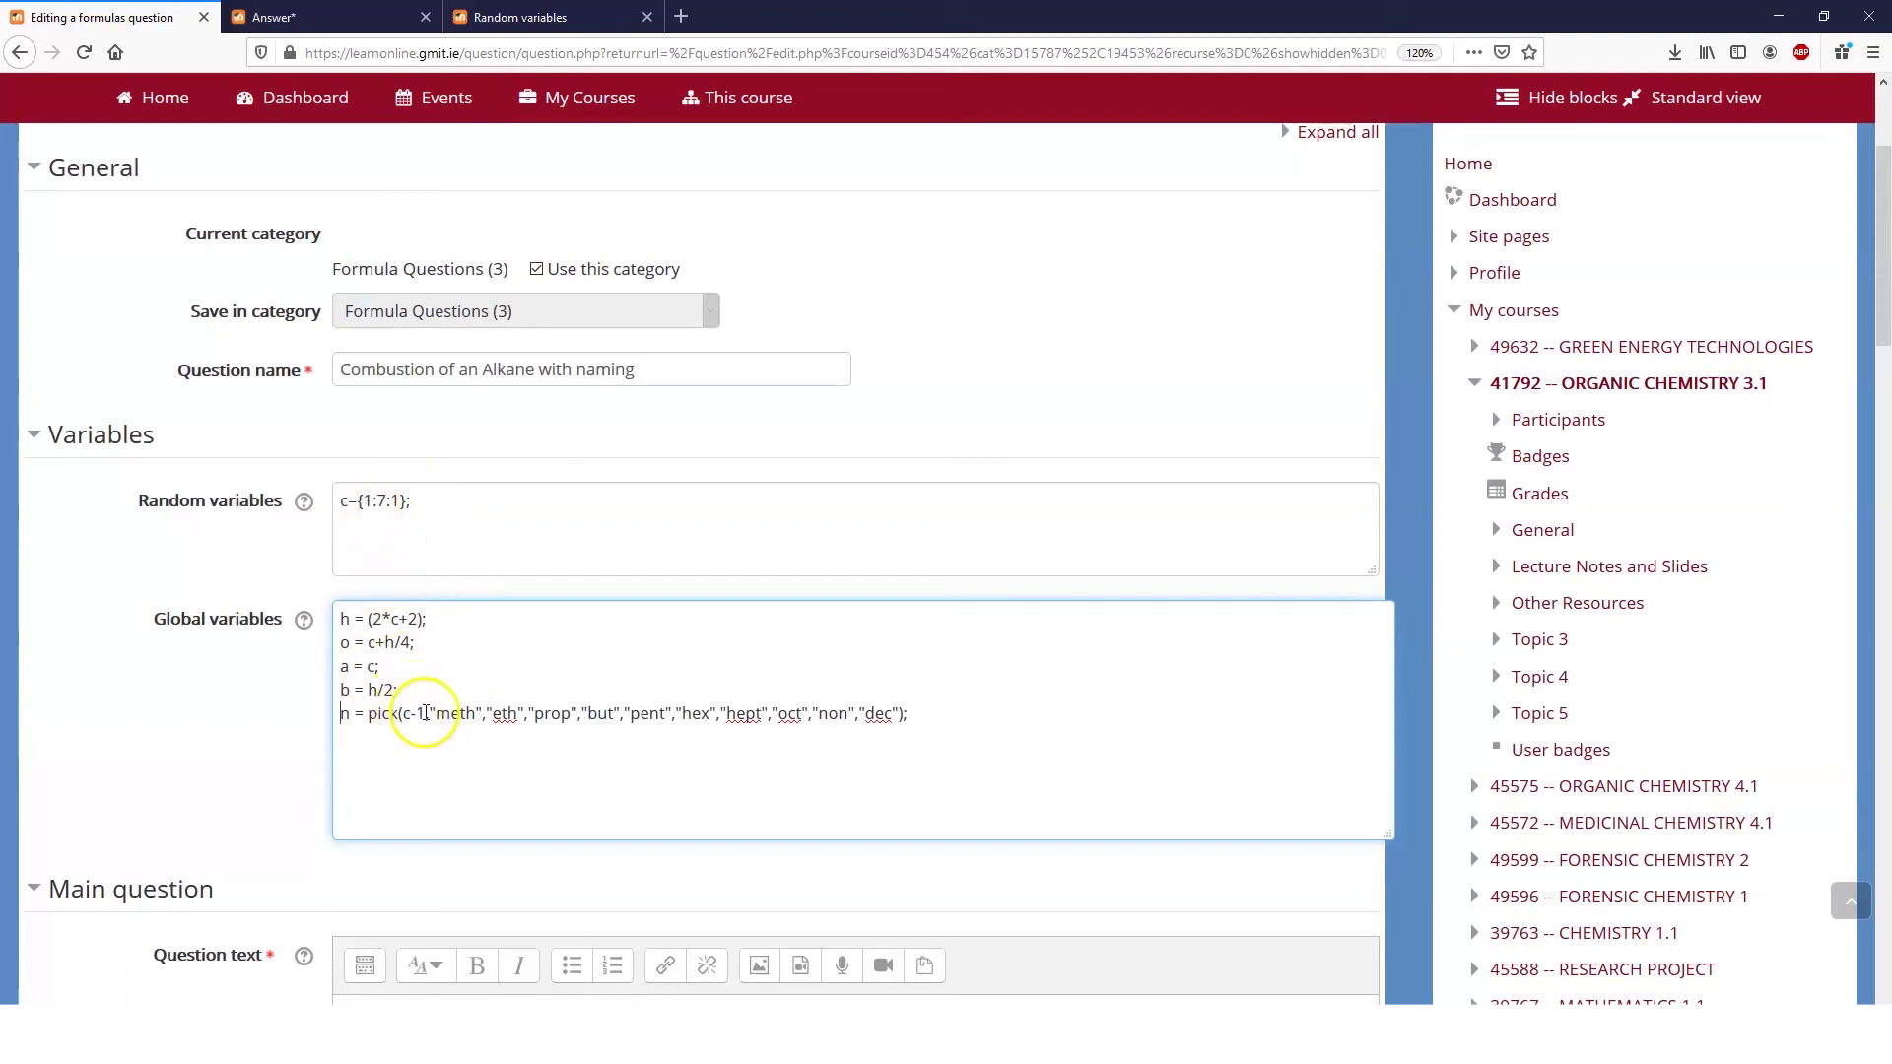
pyautogui.click(433, 711)
pyautogui.moveTo(437, 717); pyautogui.dragTo(918, 710)
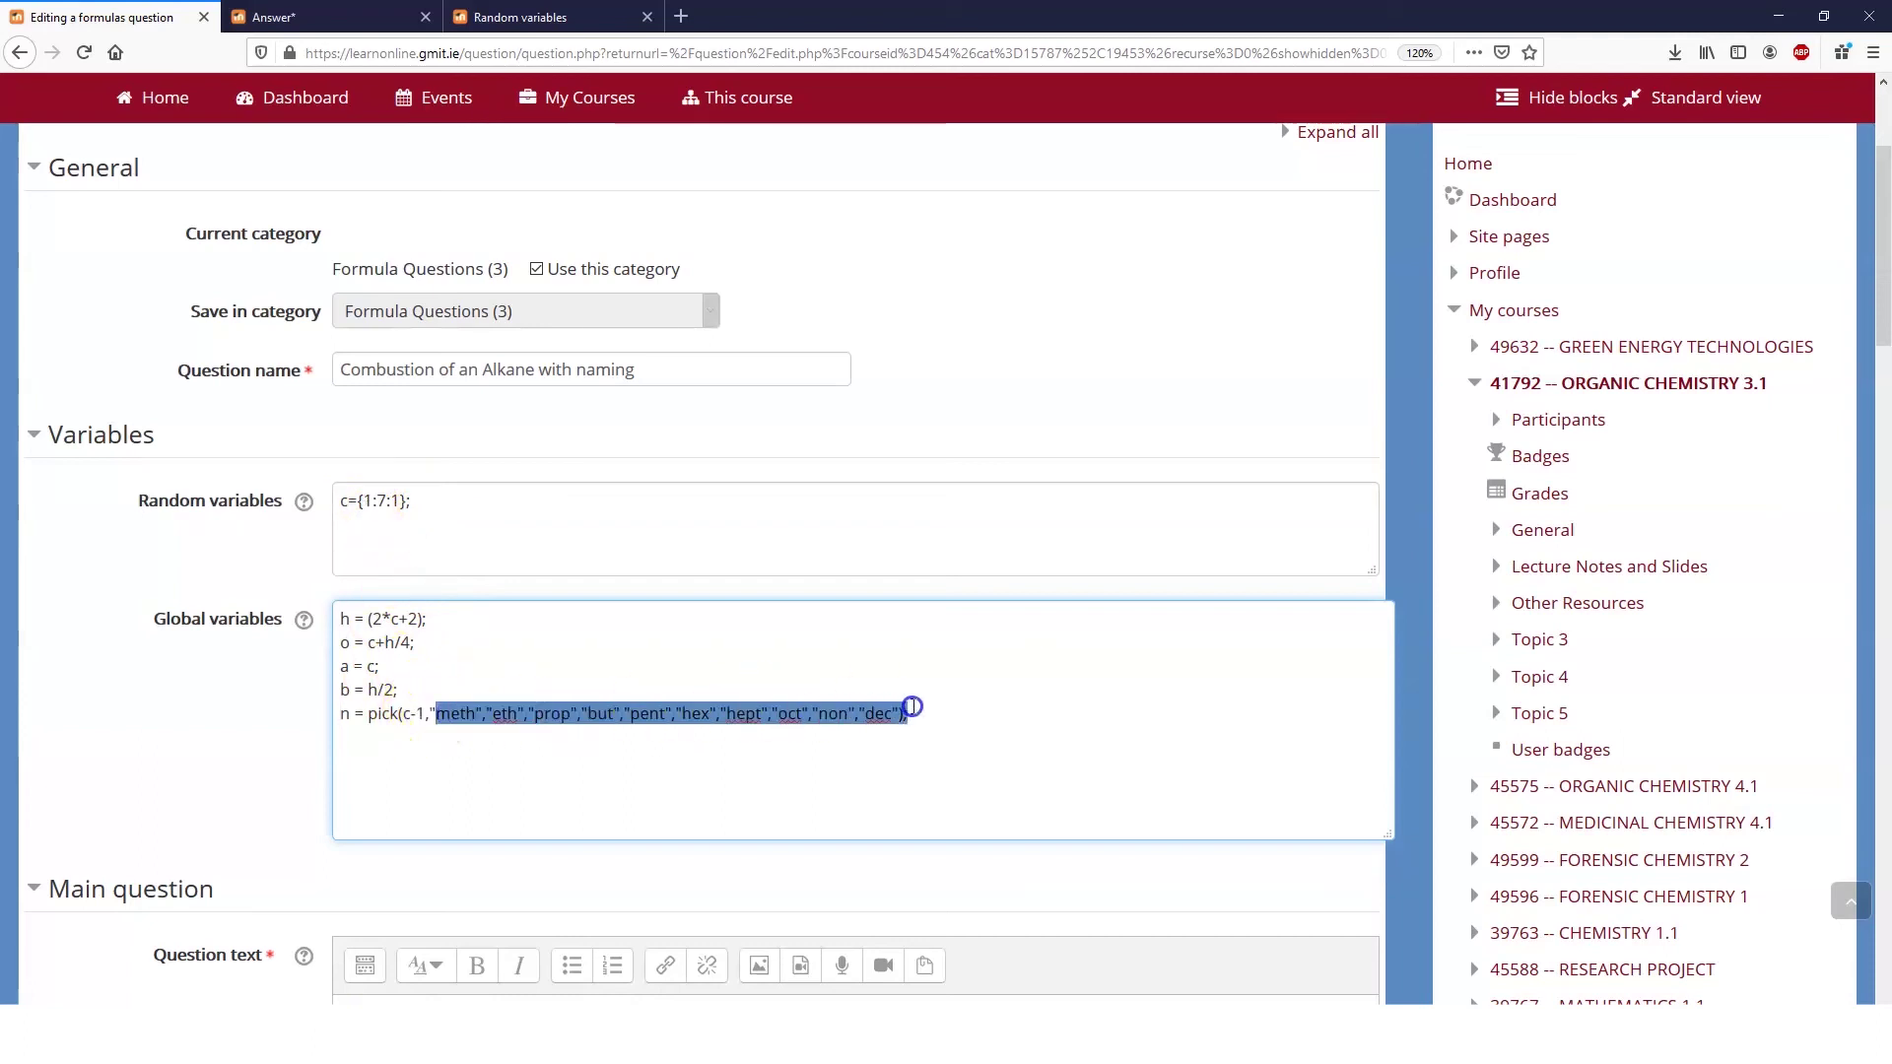
pyautogui.click(923, 717)
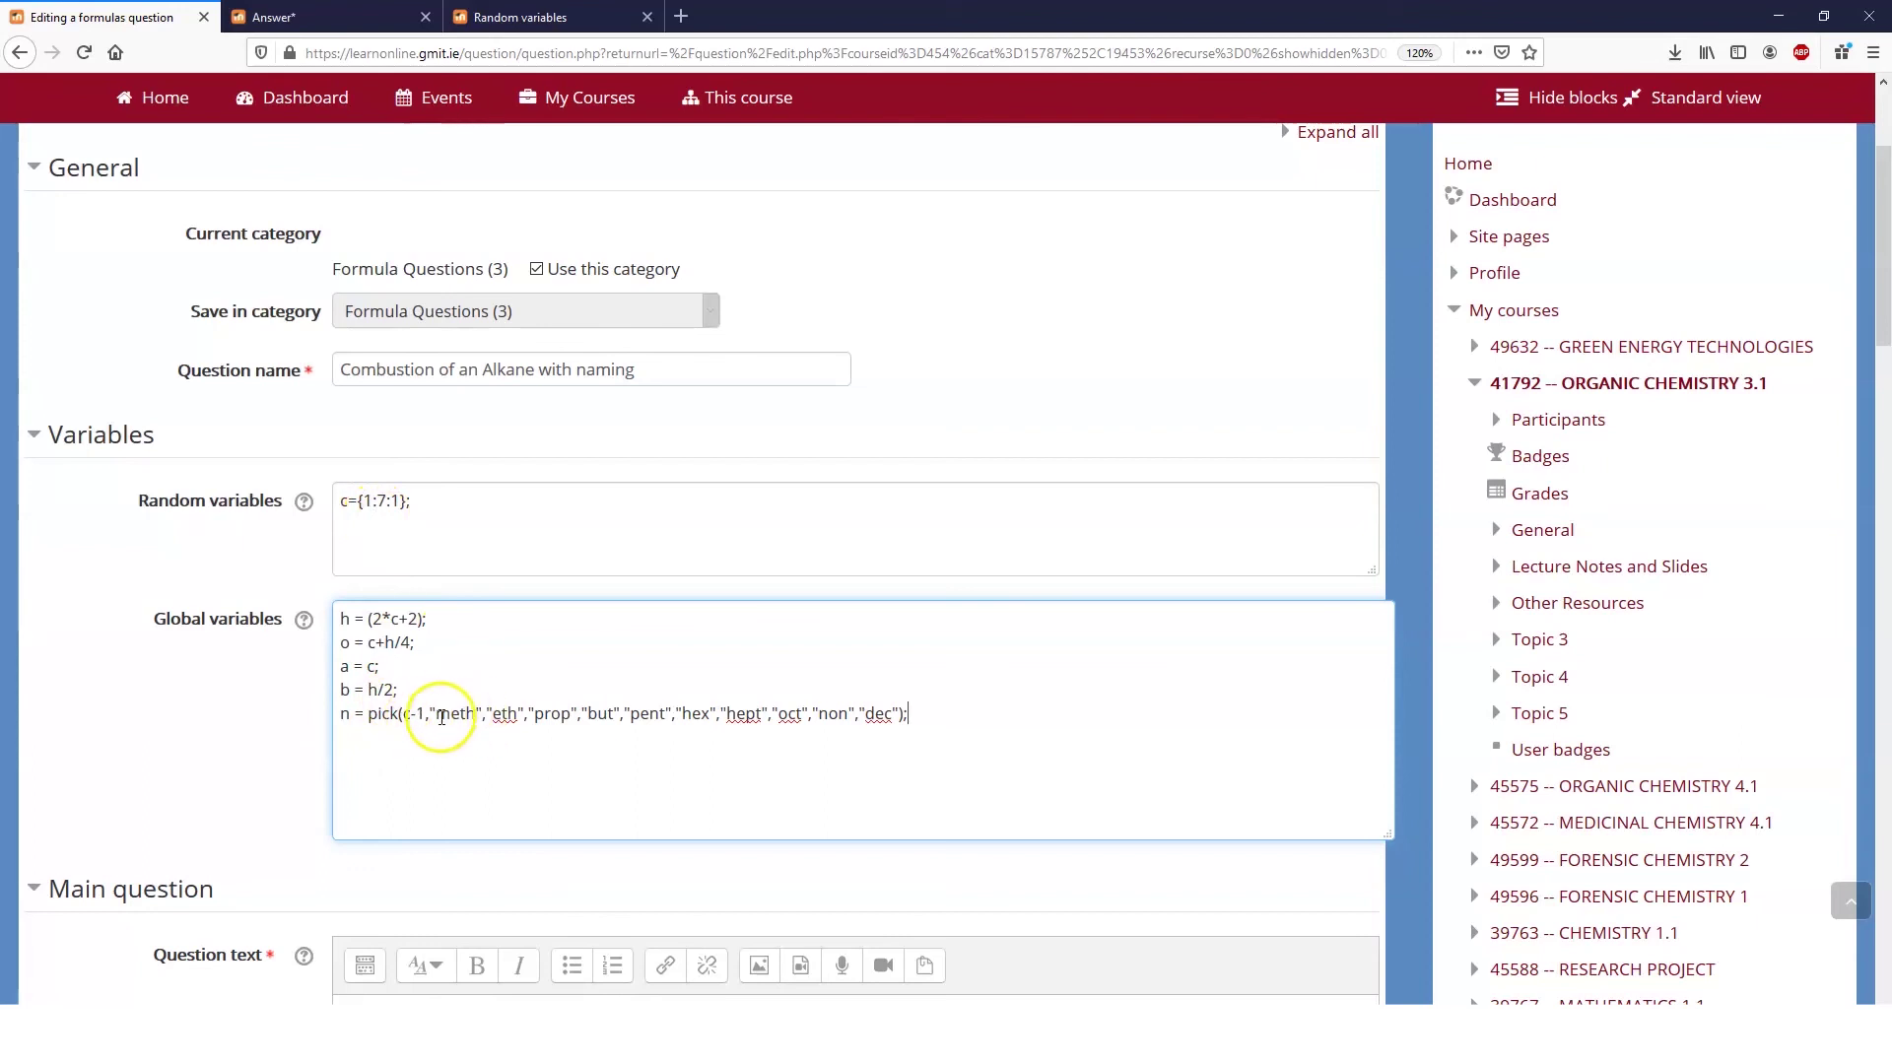
pyautogui.scroll(-3, 477, 722)
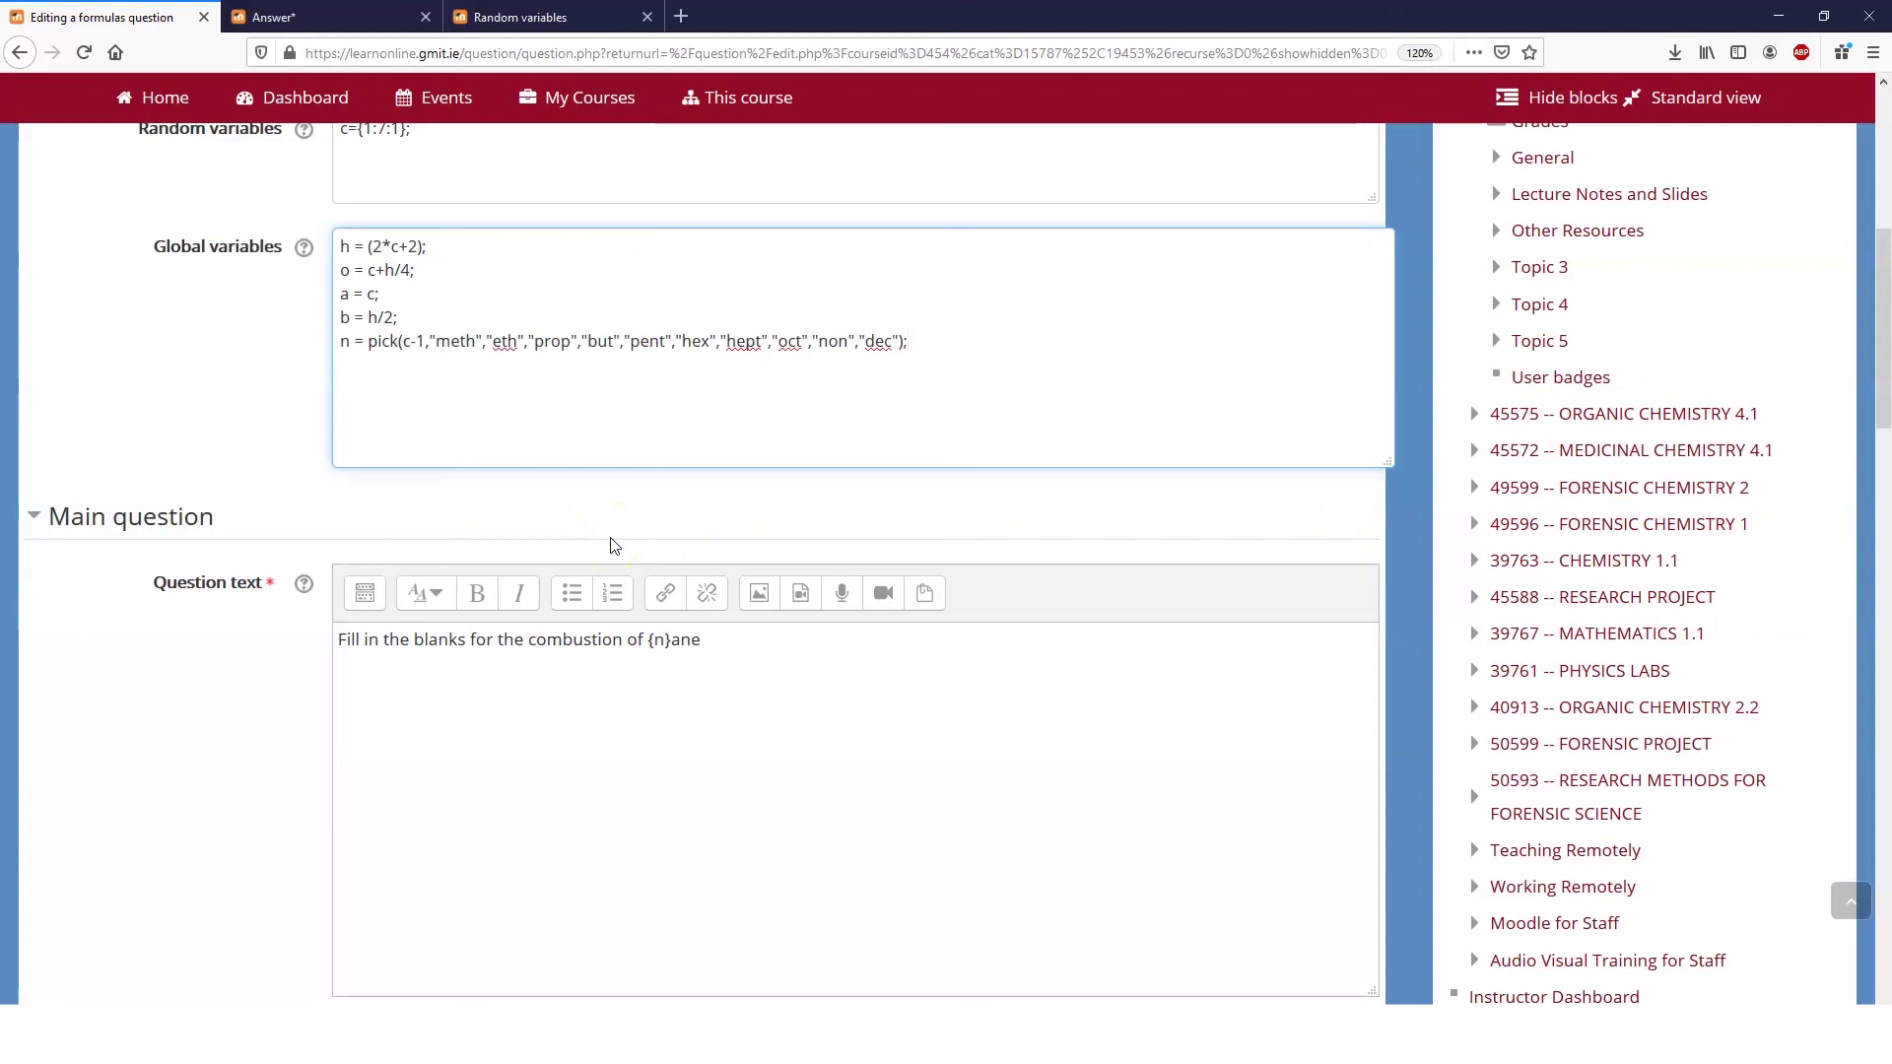
pyautogui.click(59, 1000)
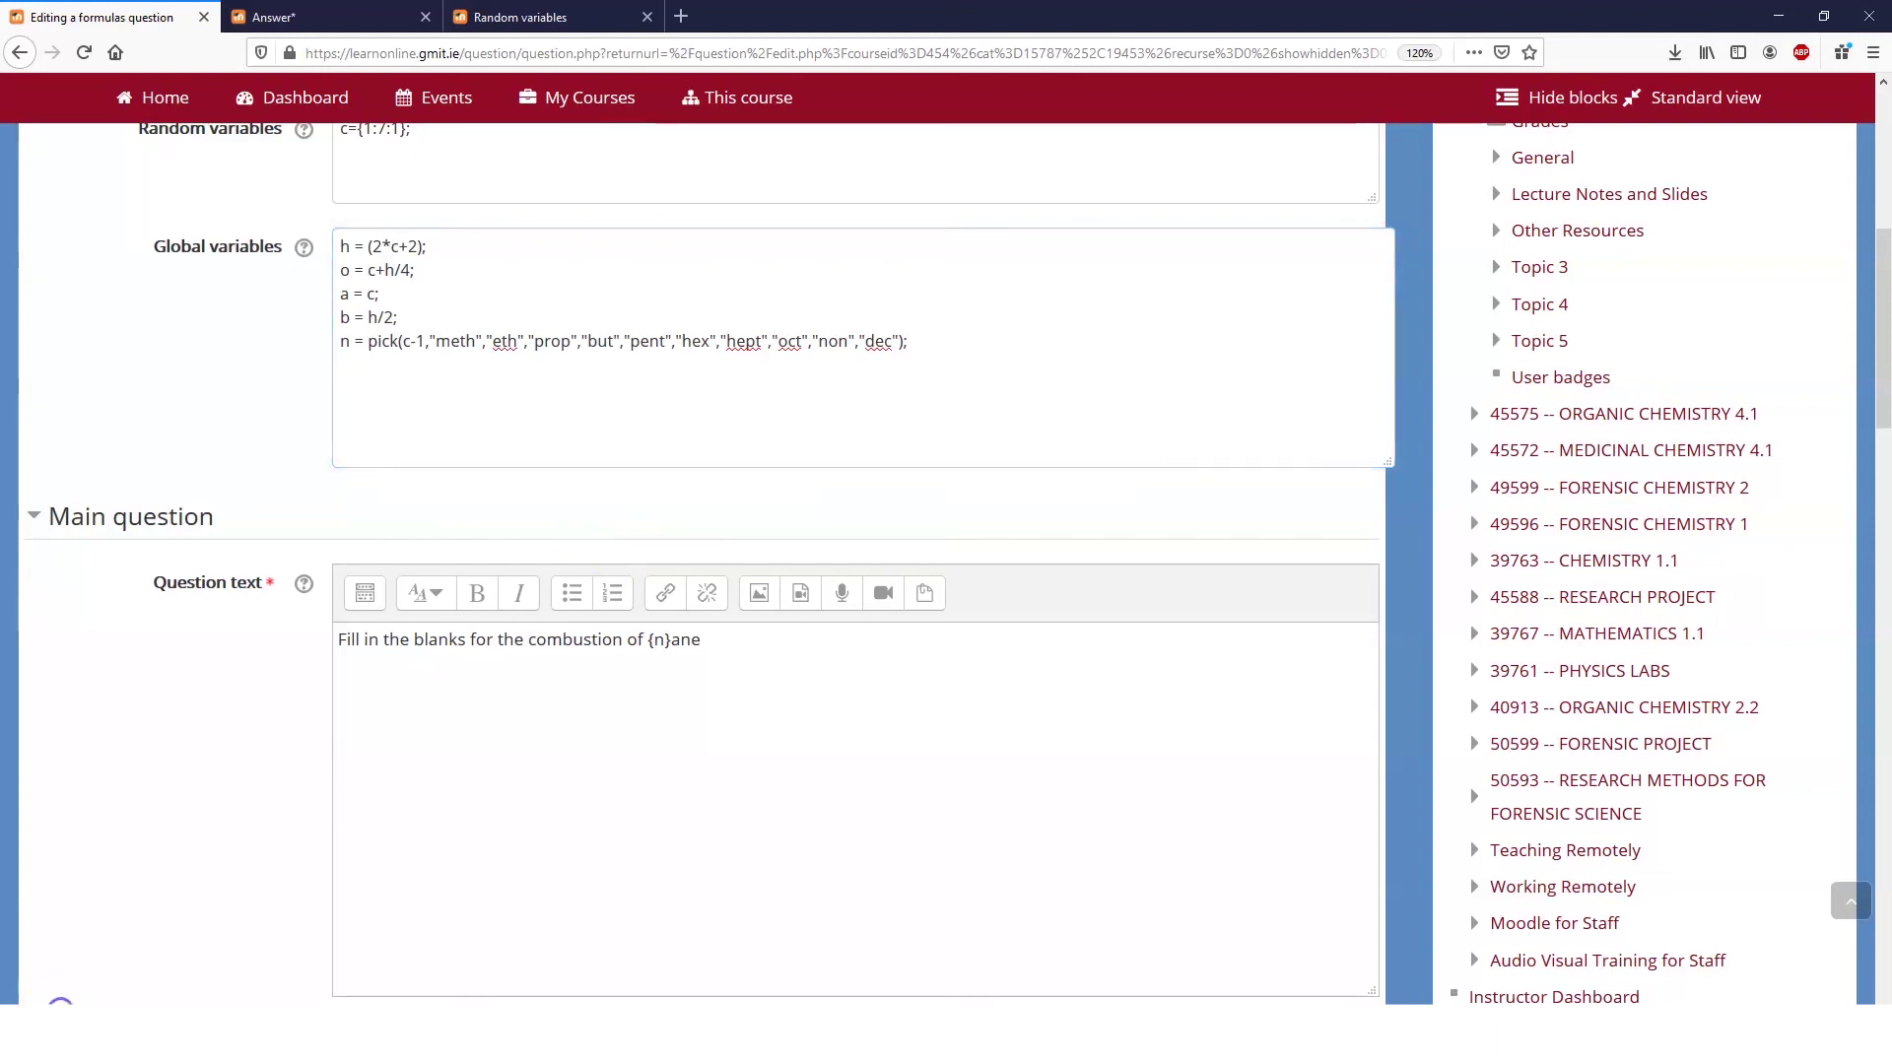
pyautogui.scroll(-20, 135, 756)
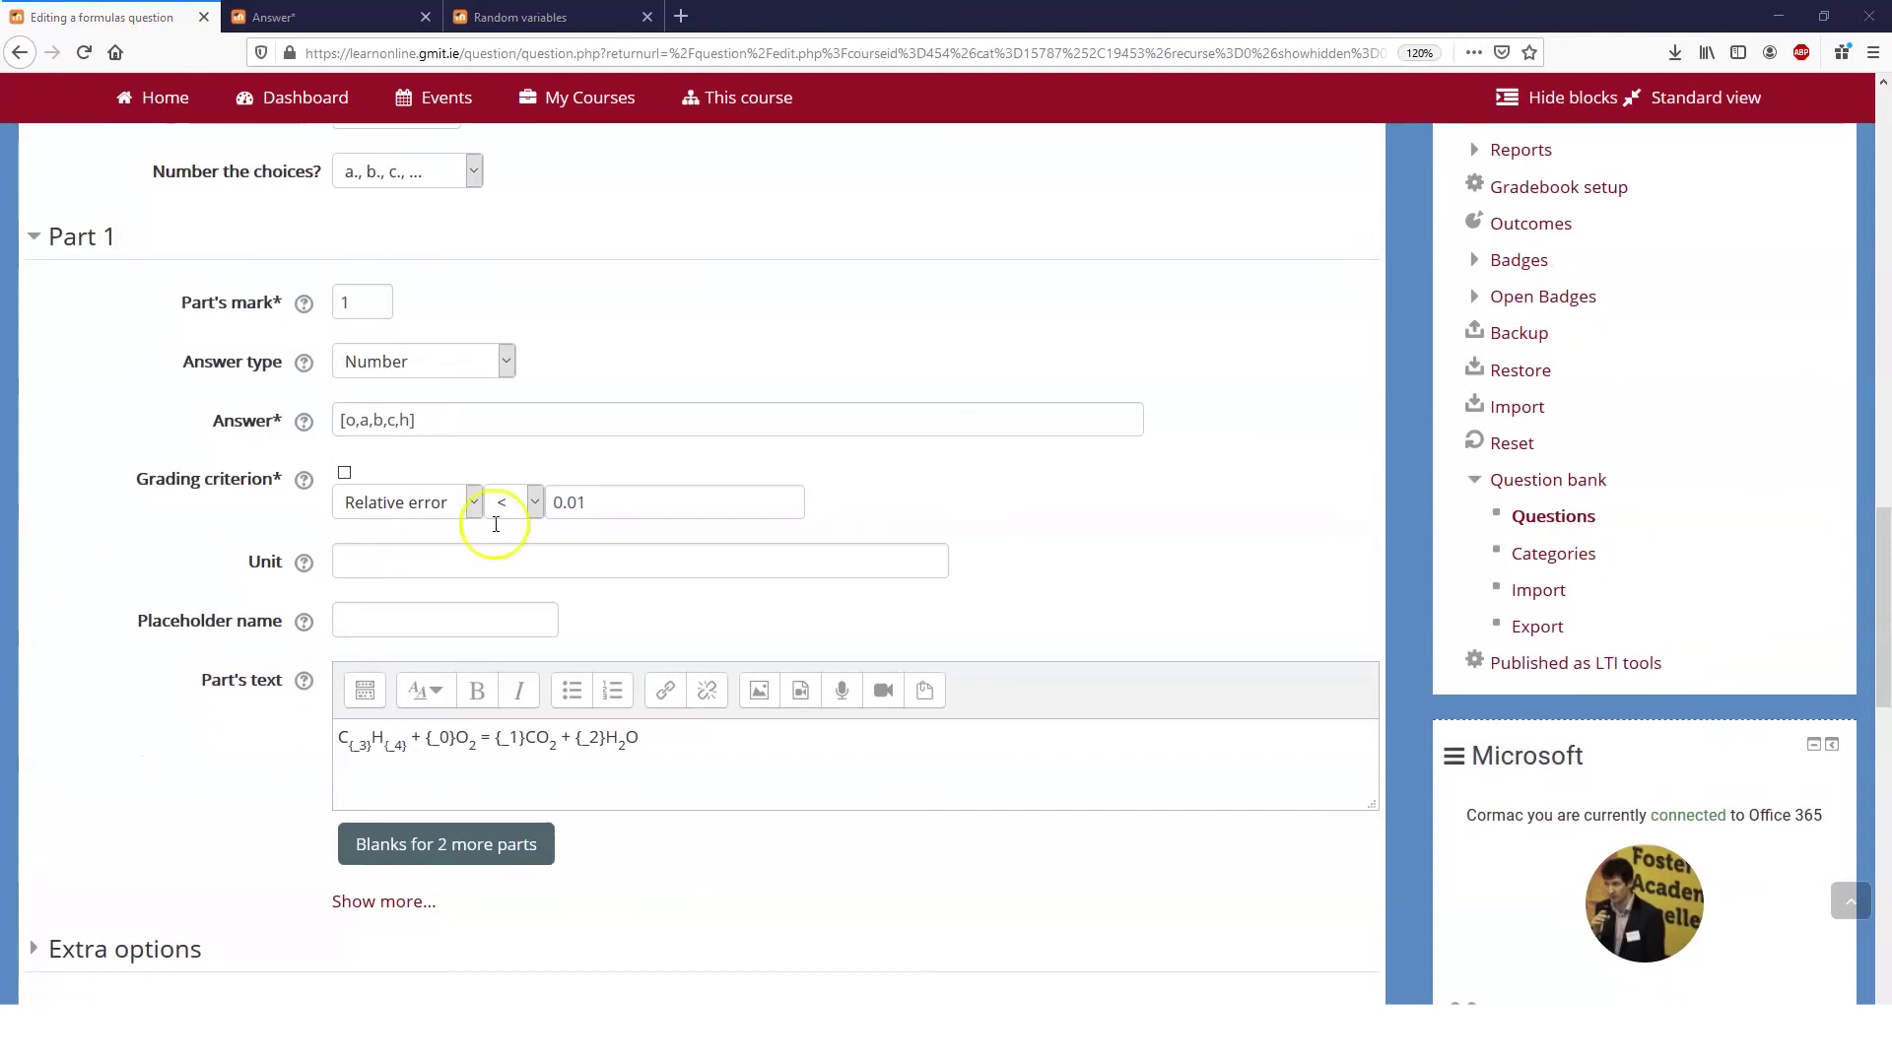
pyautogui.click(371, 424)
pyautogui.moveTo(338, 422); pyautogui.dragTo(433, 420)
pyautogui.click(437, 417)
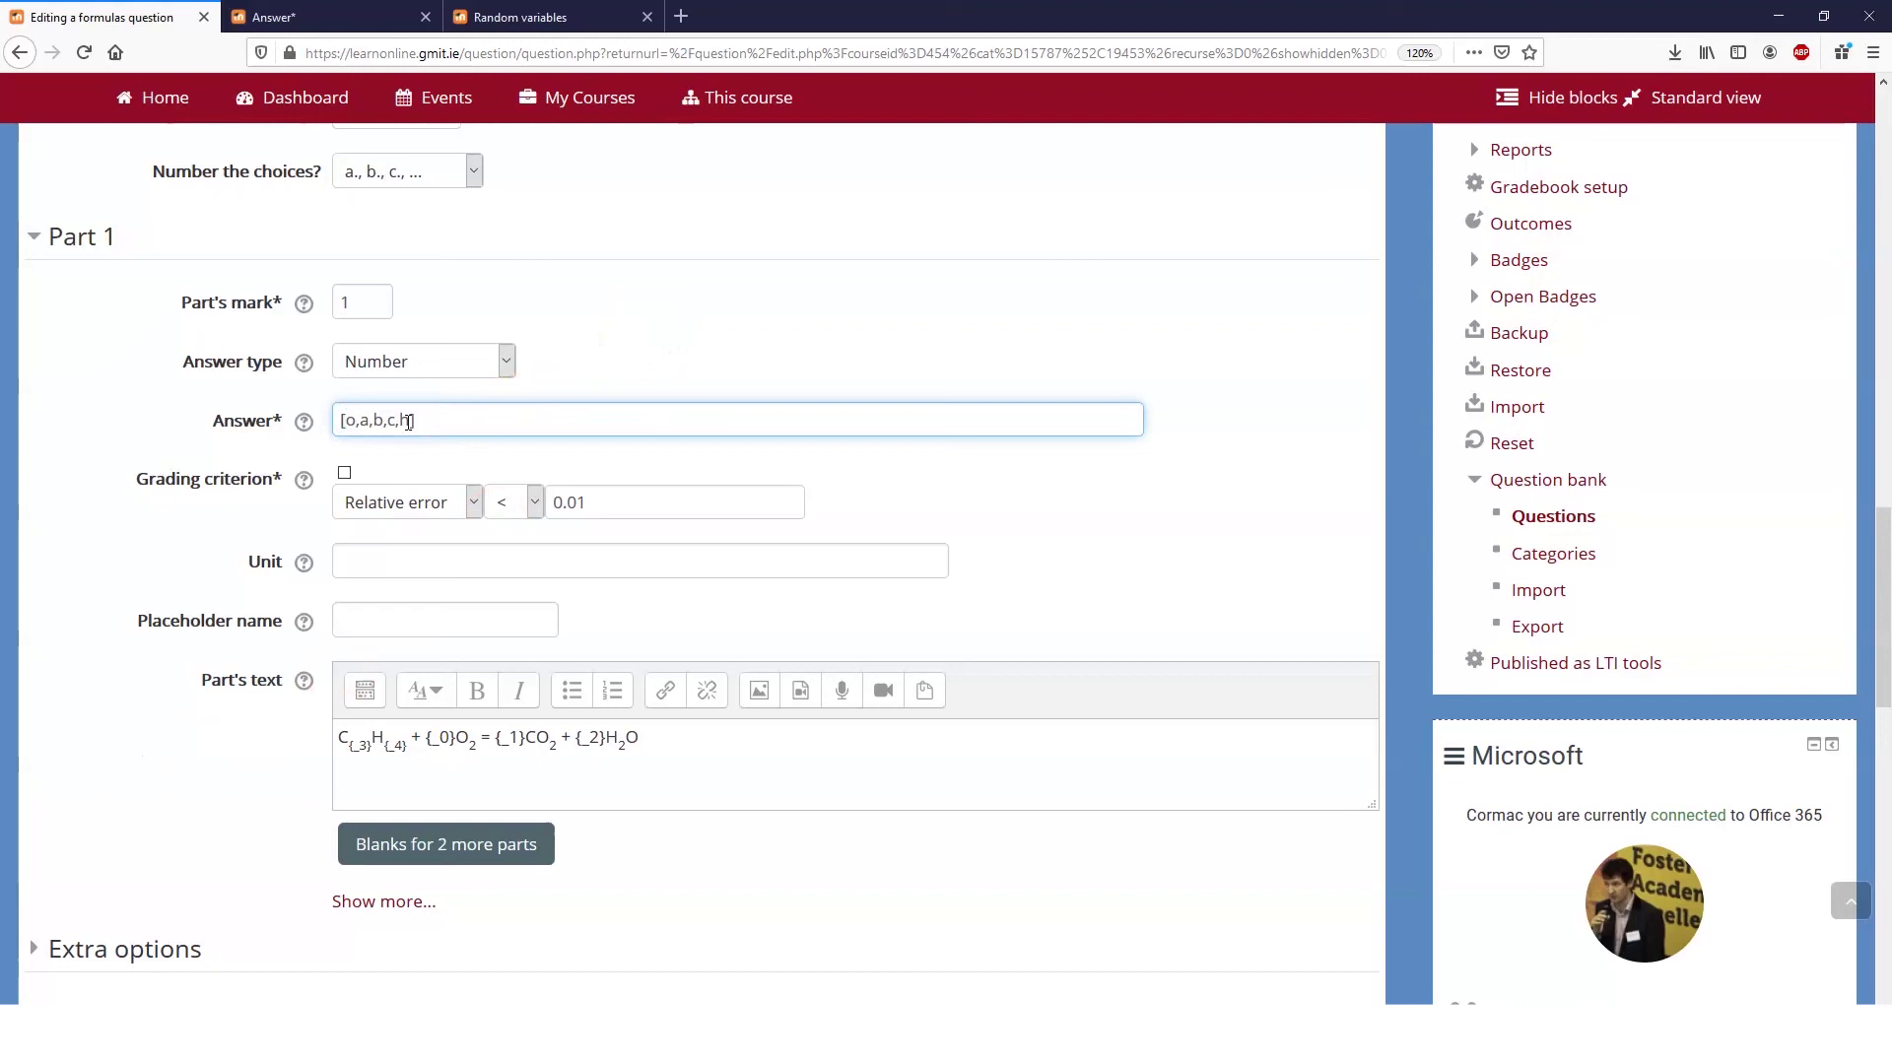